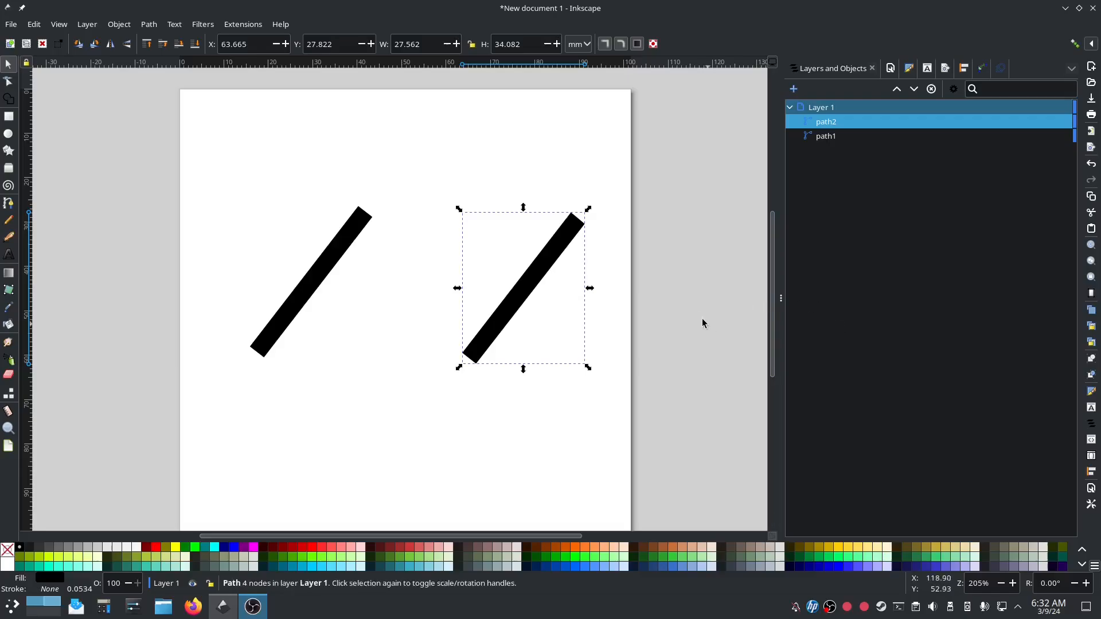
Compare the two black bars by selecting path1 and path2 in turn in the object list
left_click(600, 304)
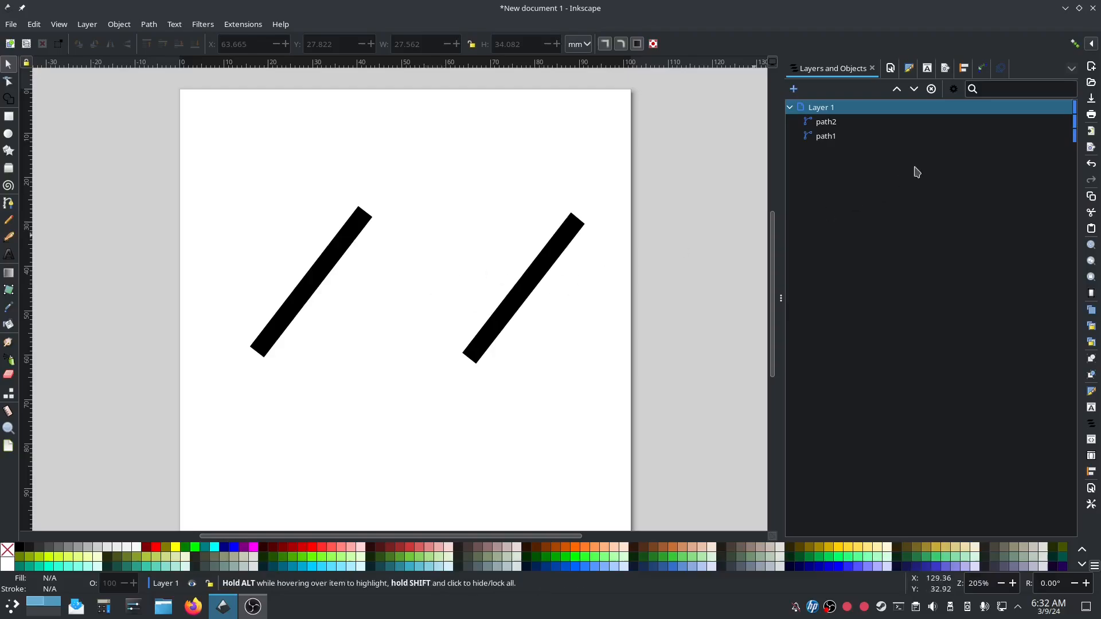
left_click(837, 137)
left_click(833, 123)
left_click(844, 138)
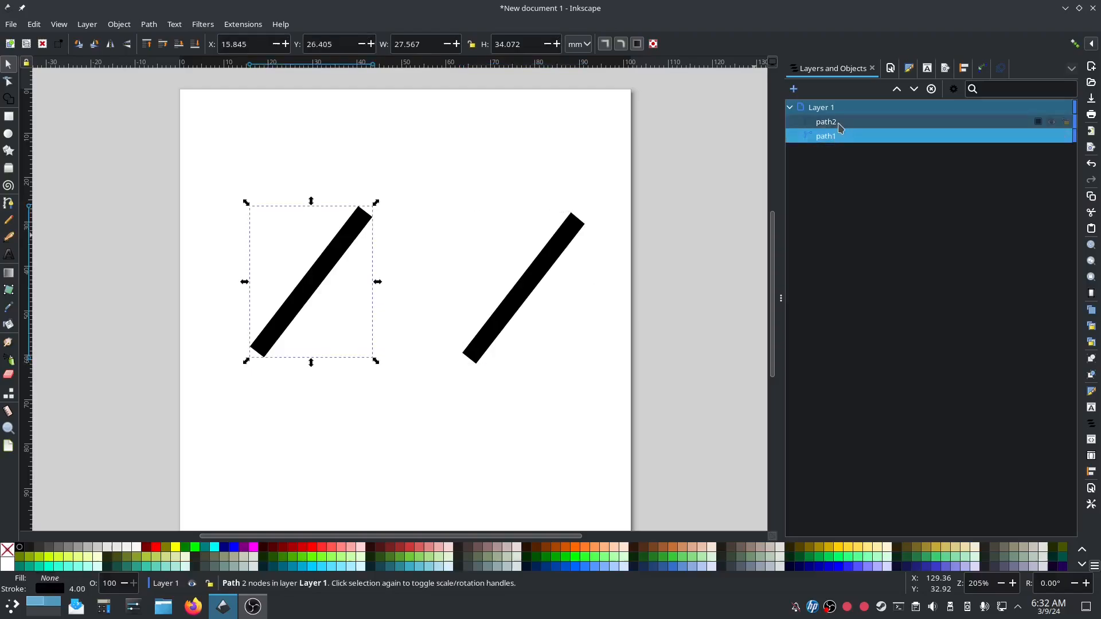
left_click(836, 122)
left_click(845, 140)
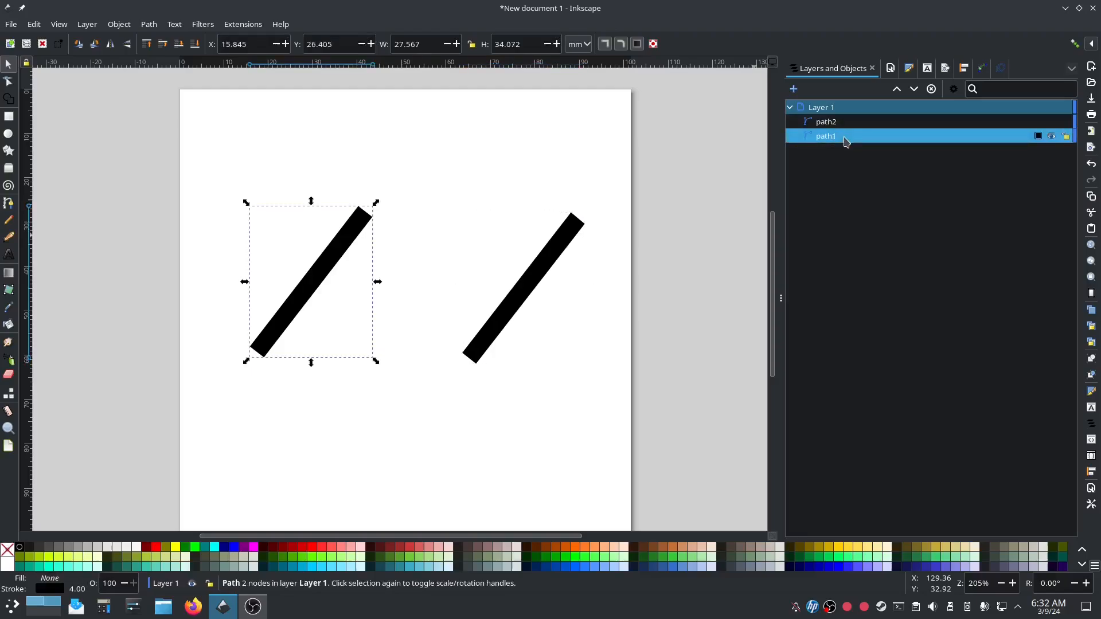
left_click(835, 122)
left_click(841, 139)
left_click(836, 121)
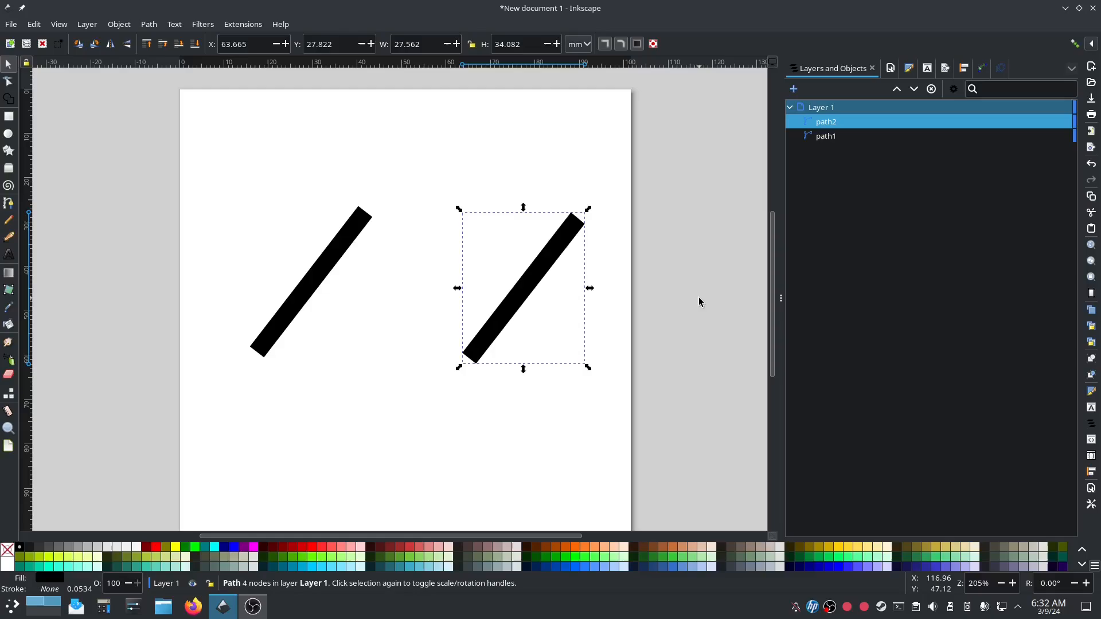
Show the Fill and Stroke settings of the left bar and examine its stroke paint
left_click(106, 229)
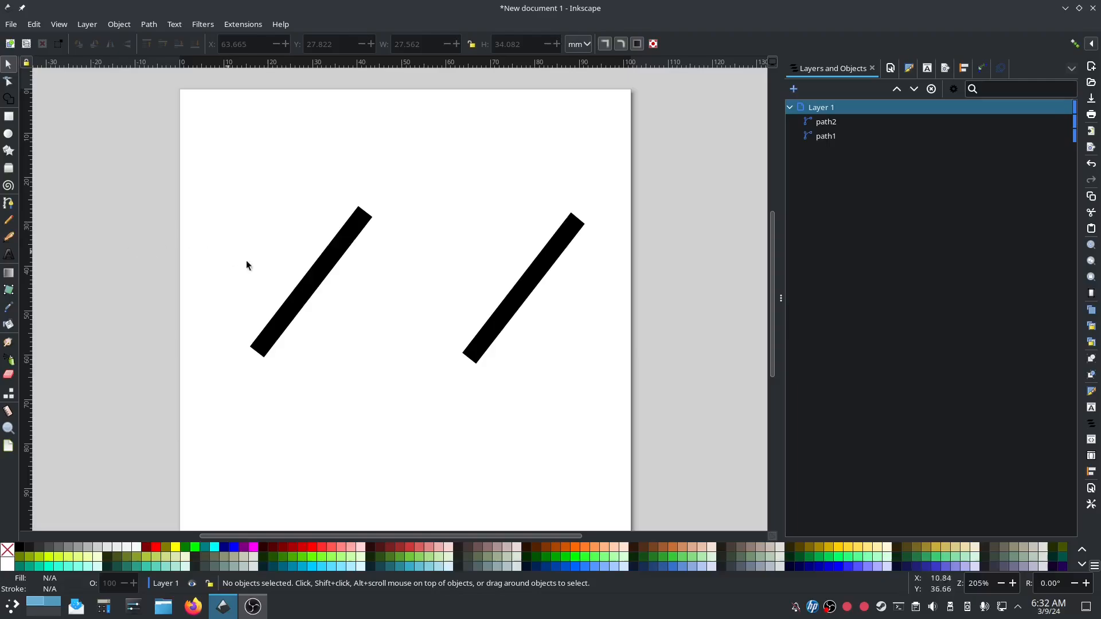
left_click(325, 272)
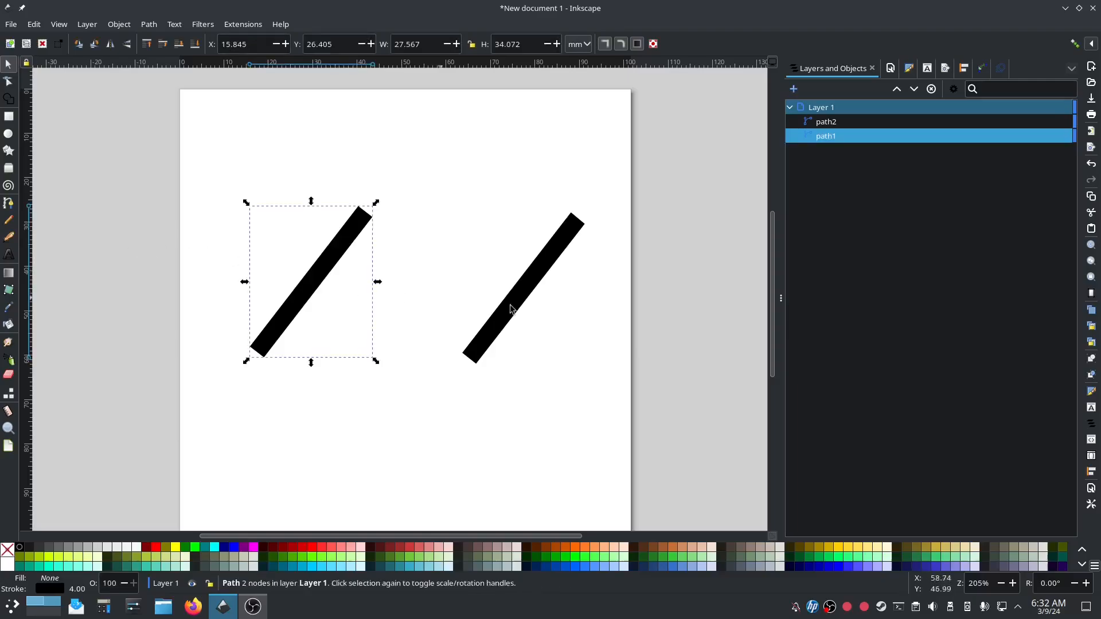
left_click(909, 68)
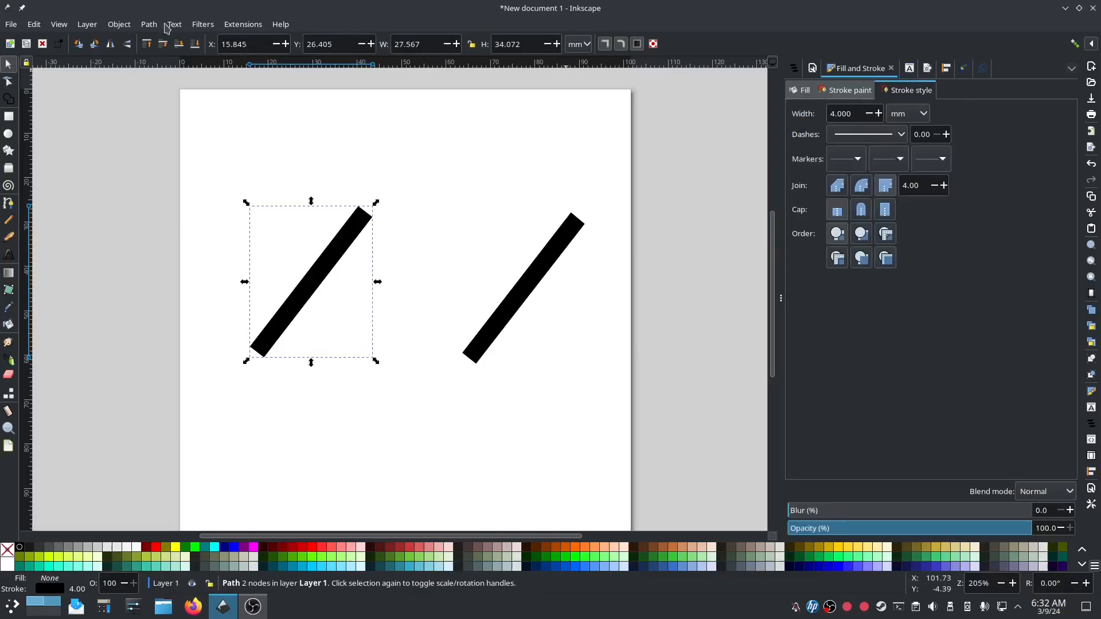
left_click(120, 25)
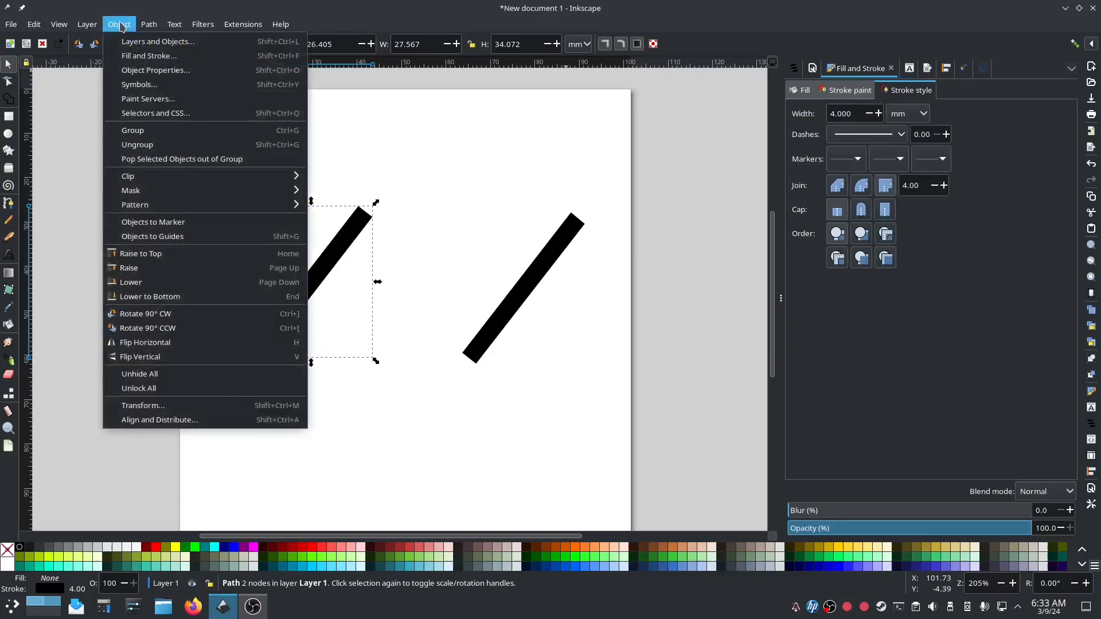
left_click(150, 55)
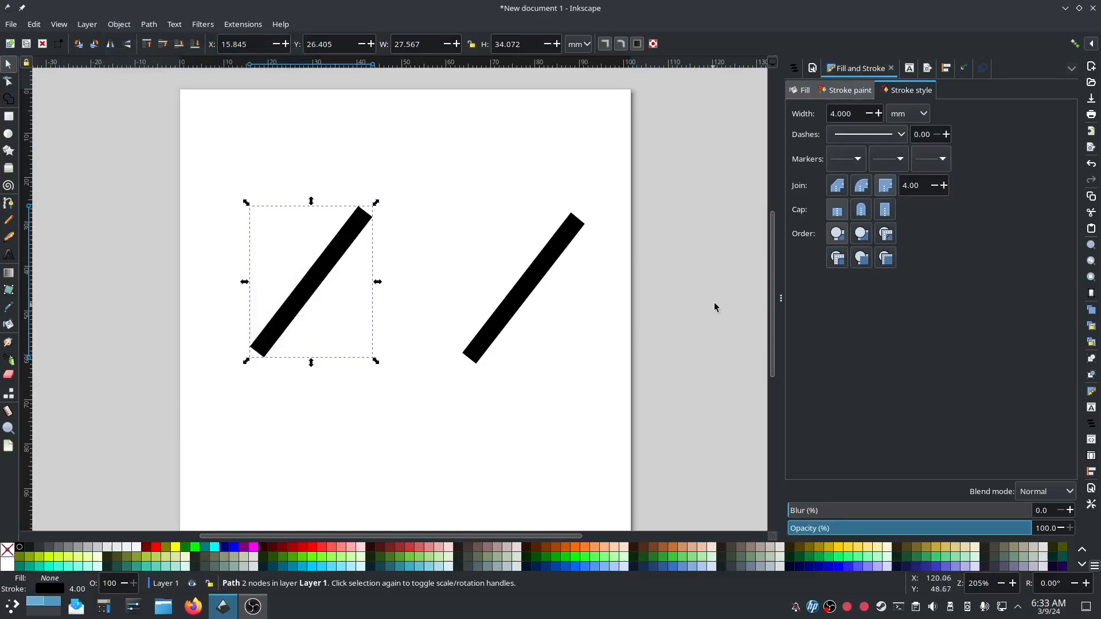
left_click(850, 91)
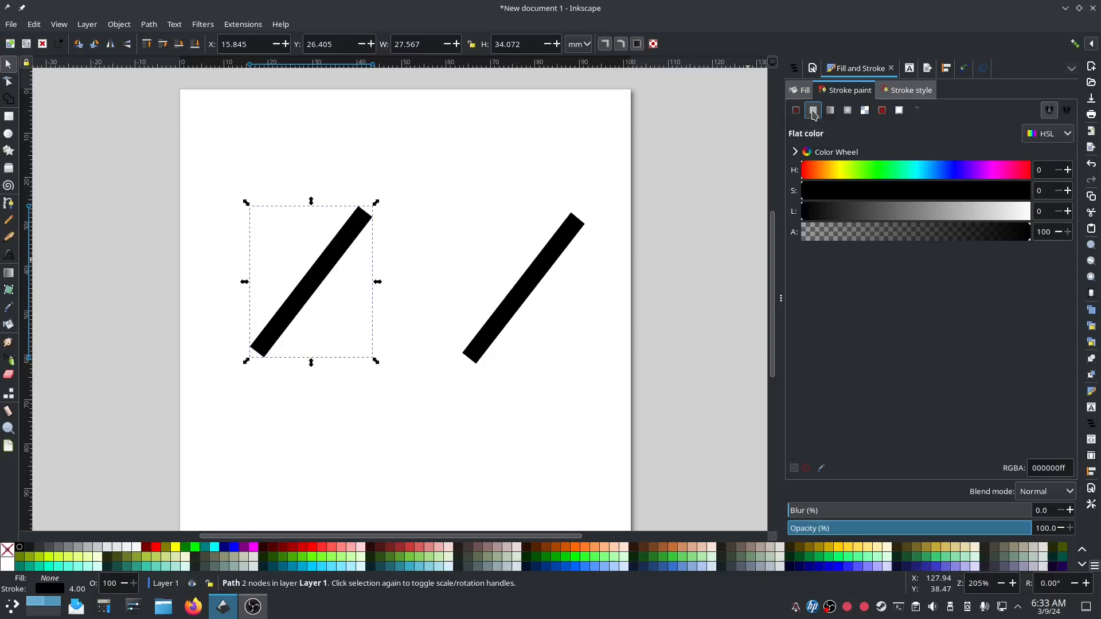
left_click(747, 125)
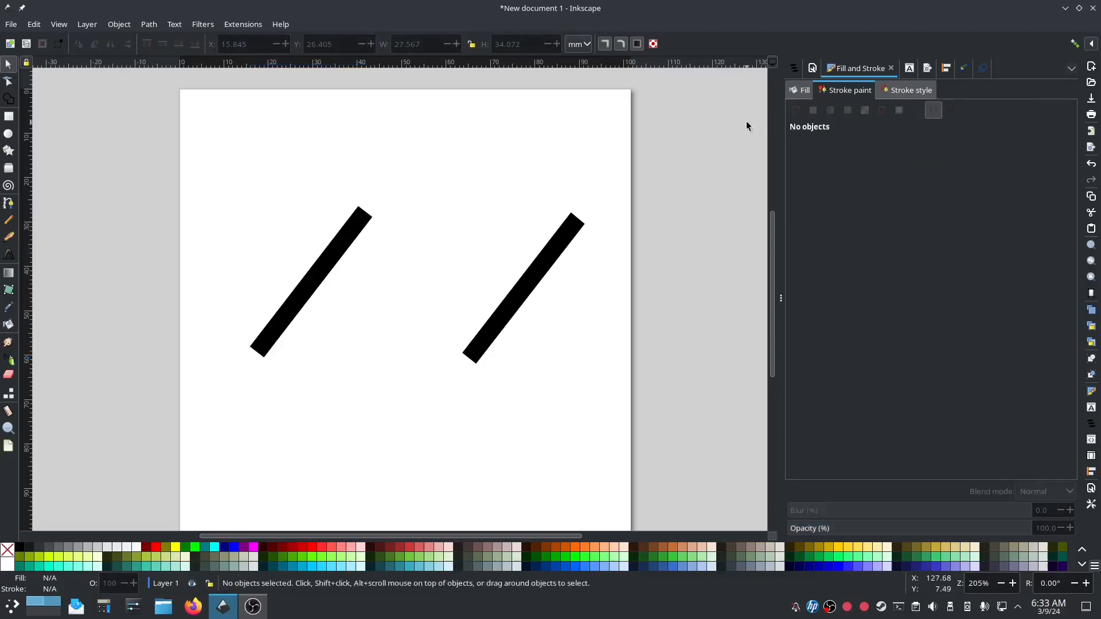
key("shift")
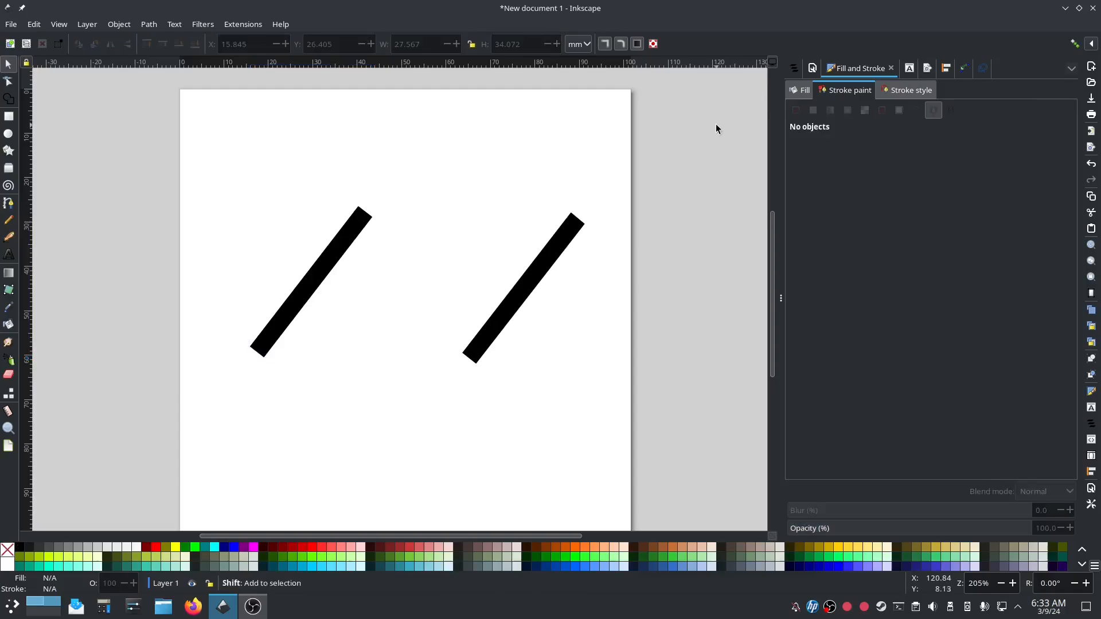
left_click(715, 126)
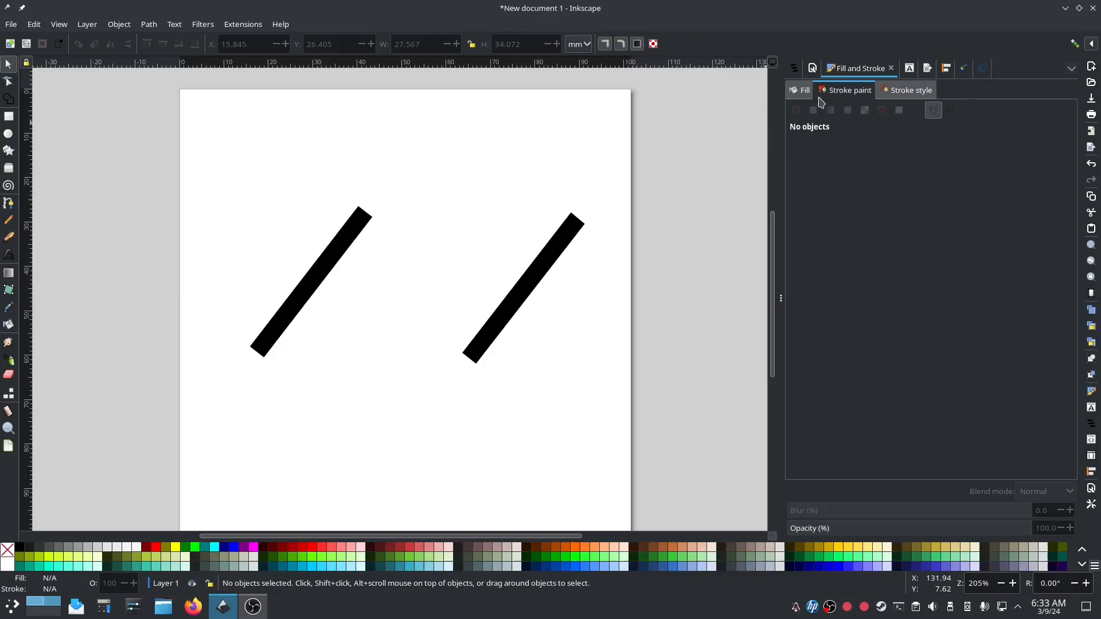
Set the left bar's stroke paint to none and back to flat color, and check its stroke style and fill
left_click(322, 257)
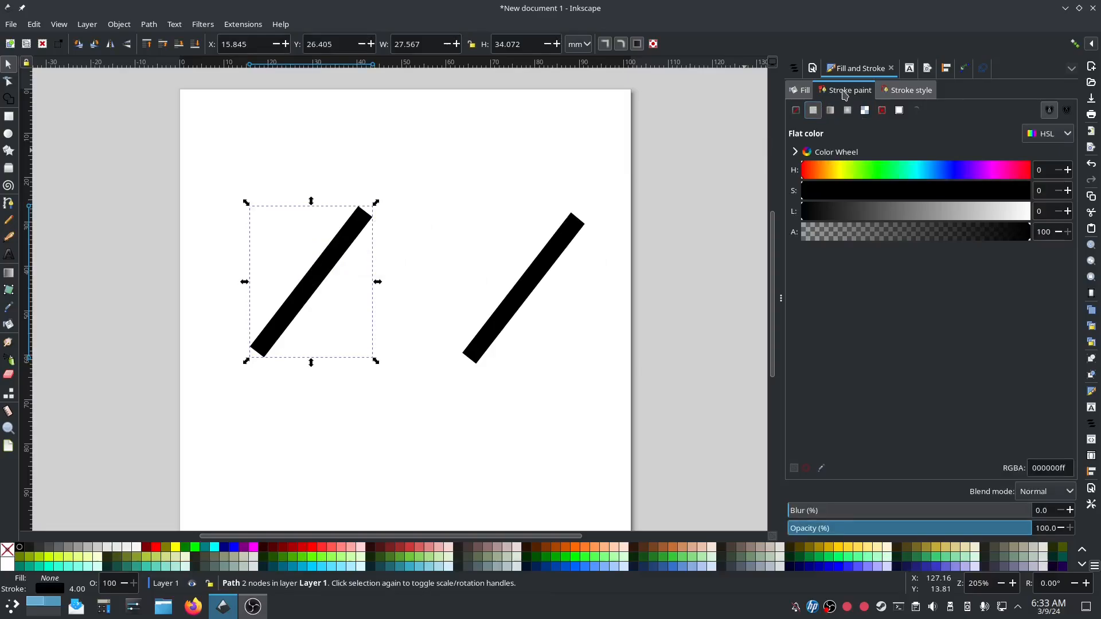
left_click(814, 112)
left_click(814, 111)
left_click(795, 110)
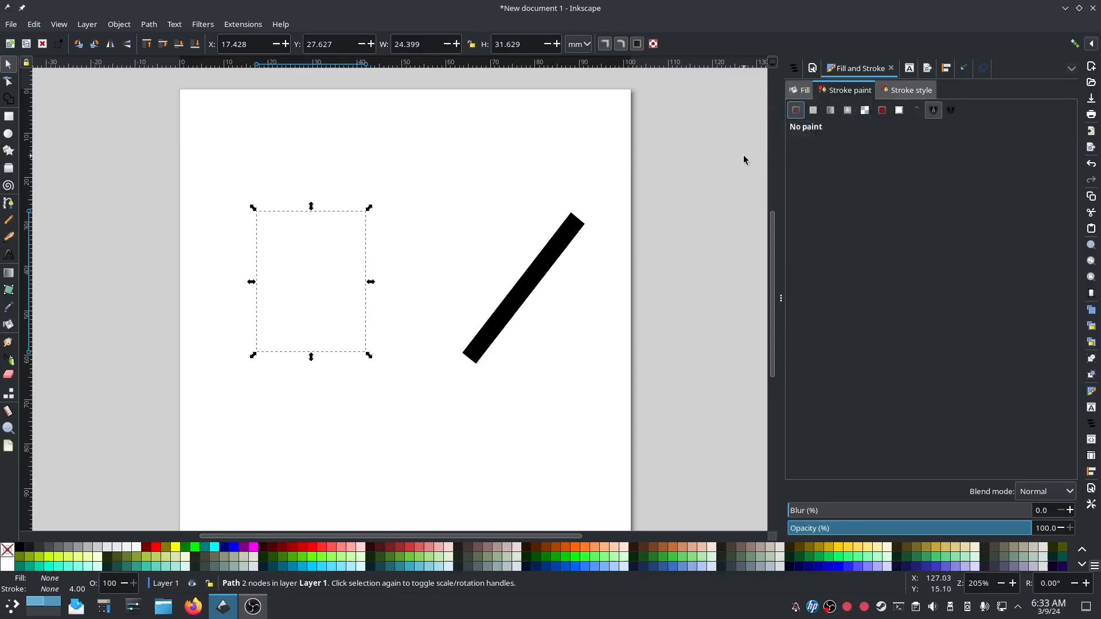
left_click(813, 110)
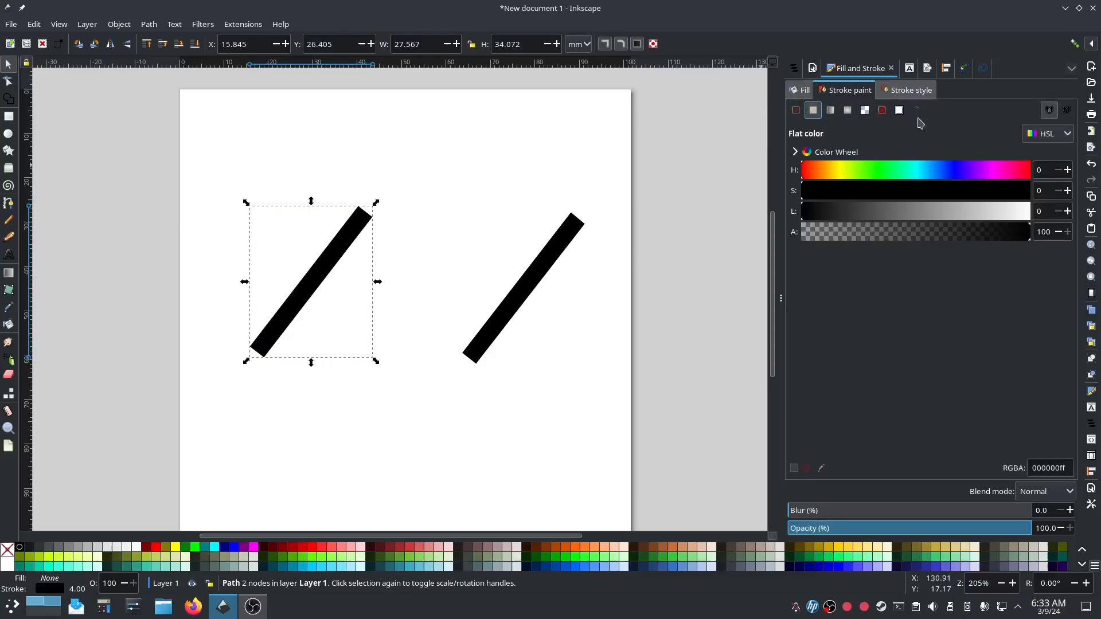
left_click(911, 90)
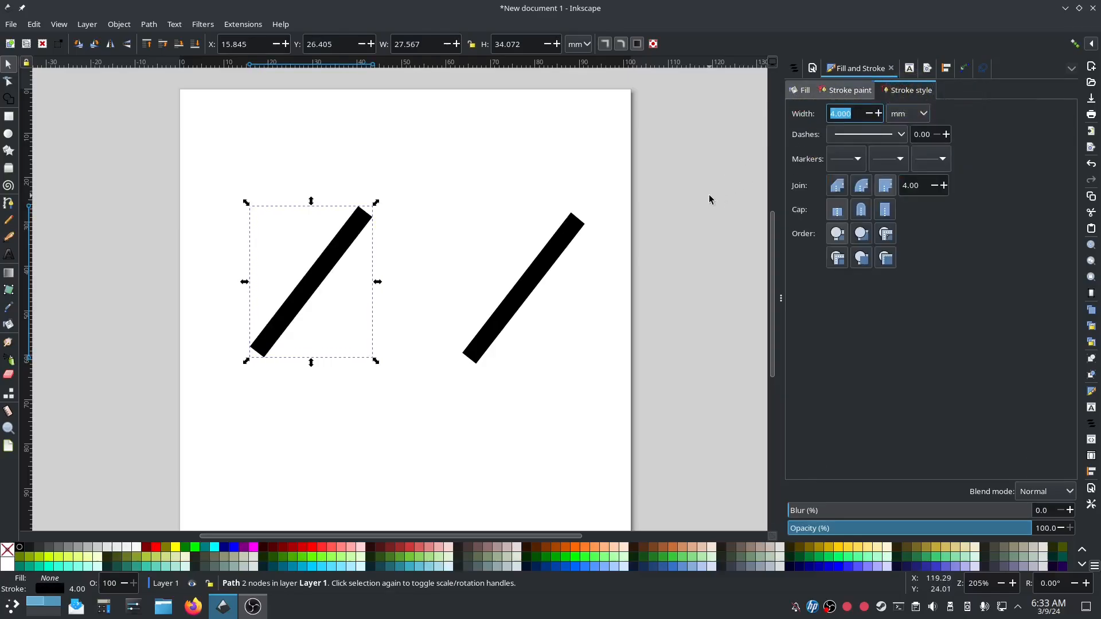
left_click(794, 90)
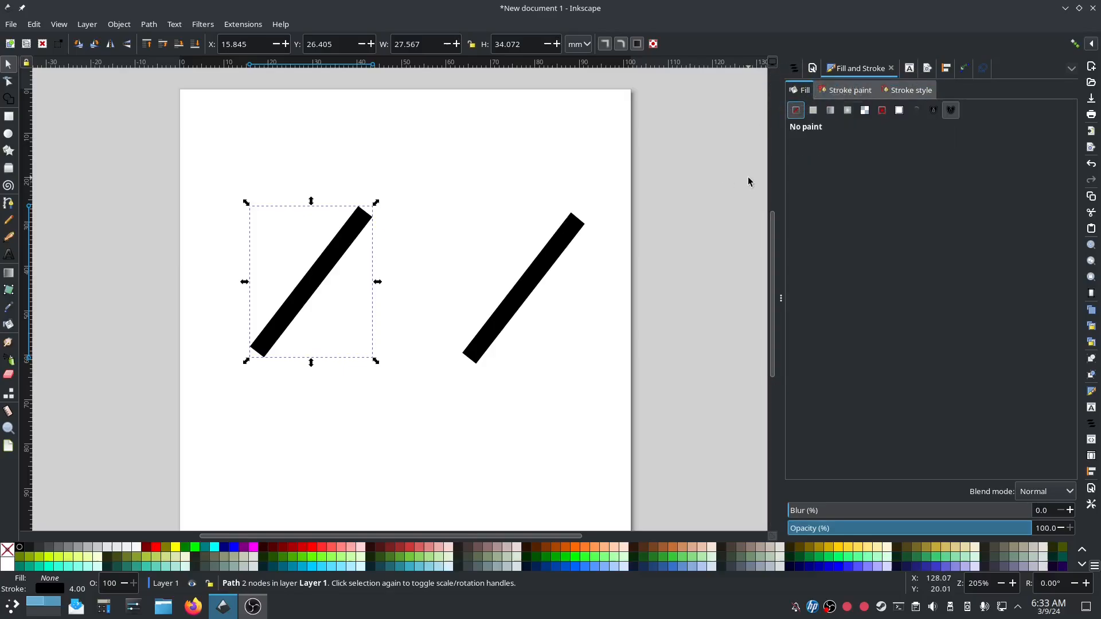
Set the right bar's fill to no paint and return it to a flat color
left_click(551, 264)
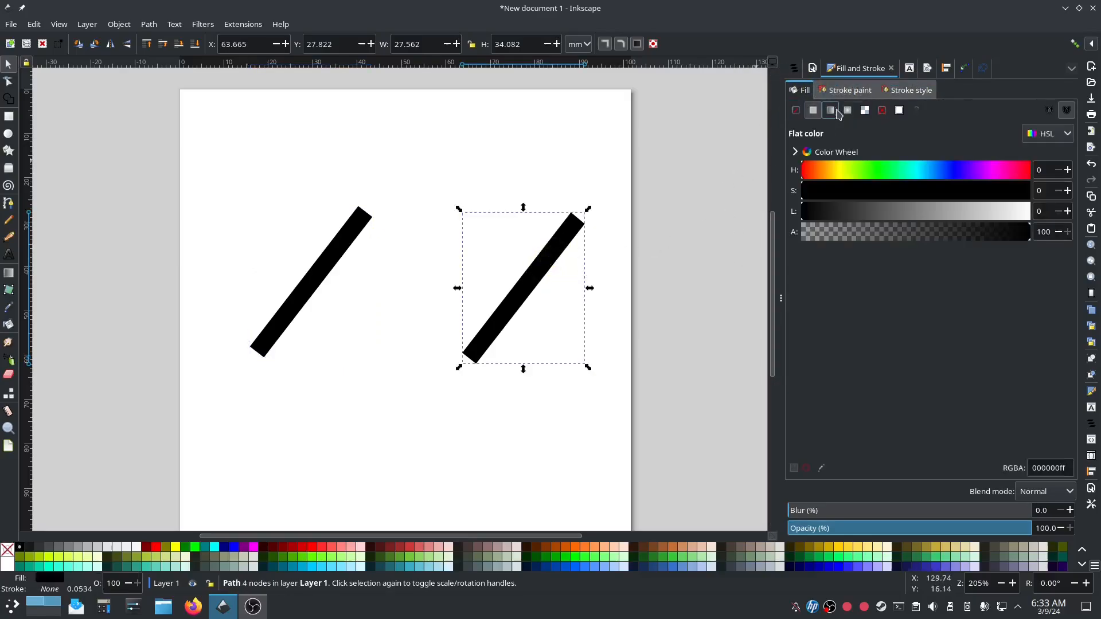
left_click(794, 90)
left_click(814, 111)
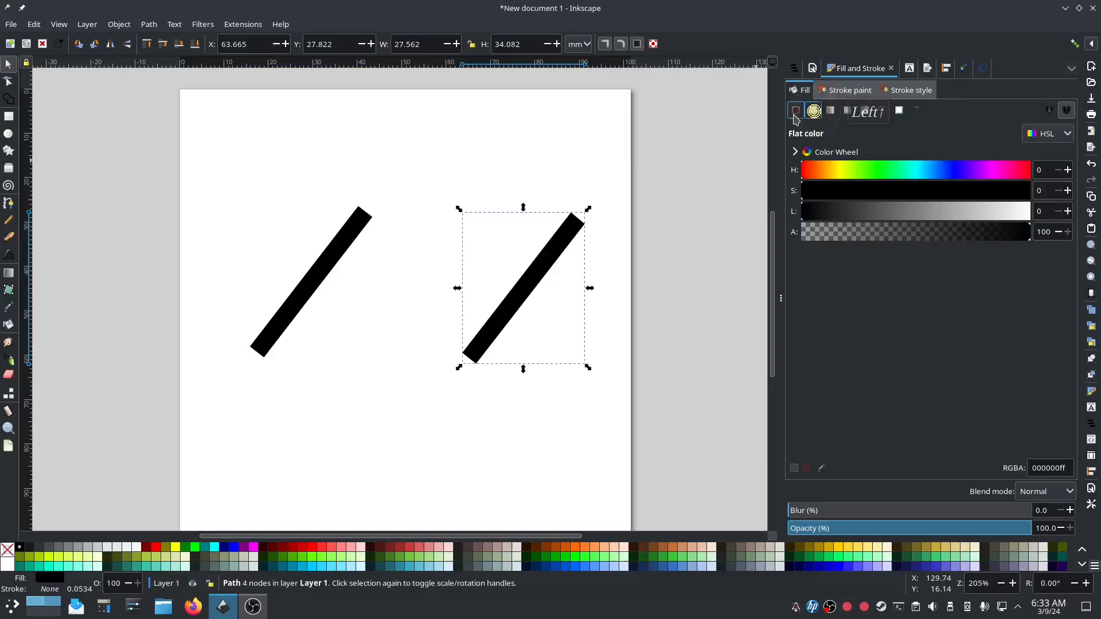
left_click(796, 110)
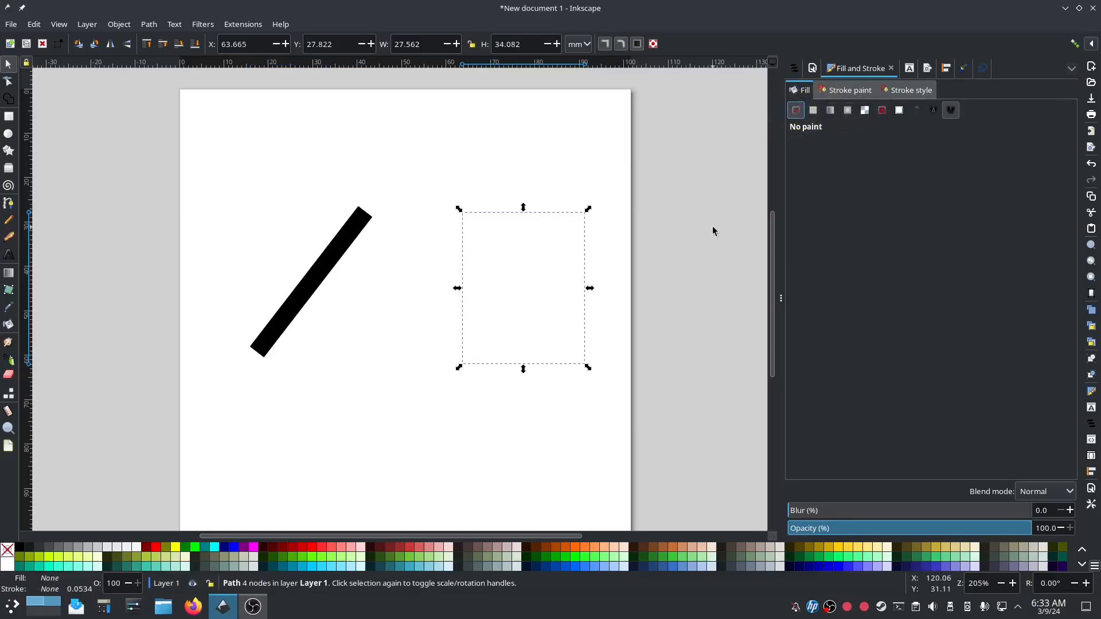
left_click(813, 110)
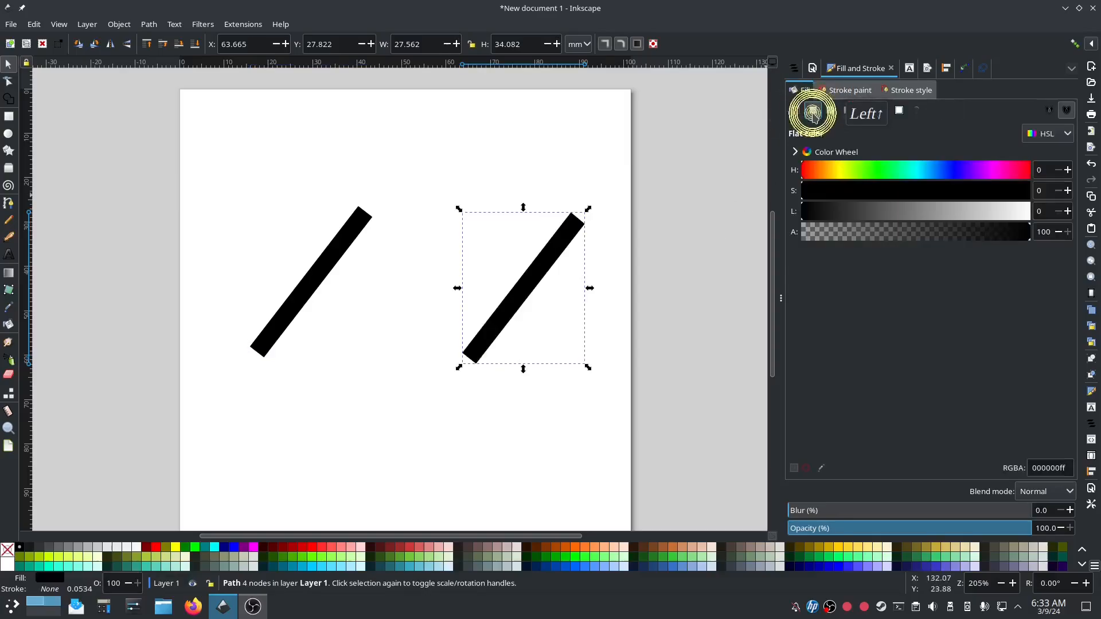
Check the right bar's stroke paint and stroke style, and deselect it
left_click(848, 90)
left_click(796, 110)
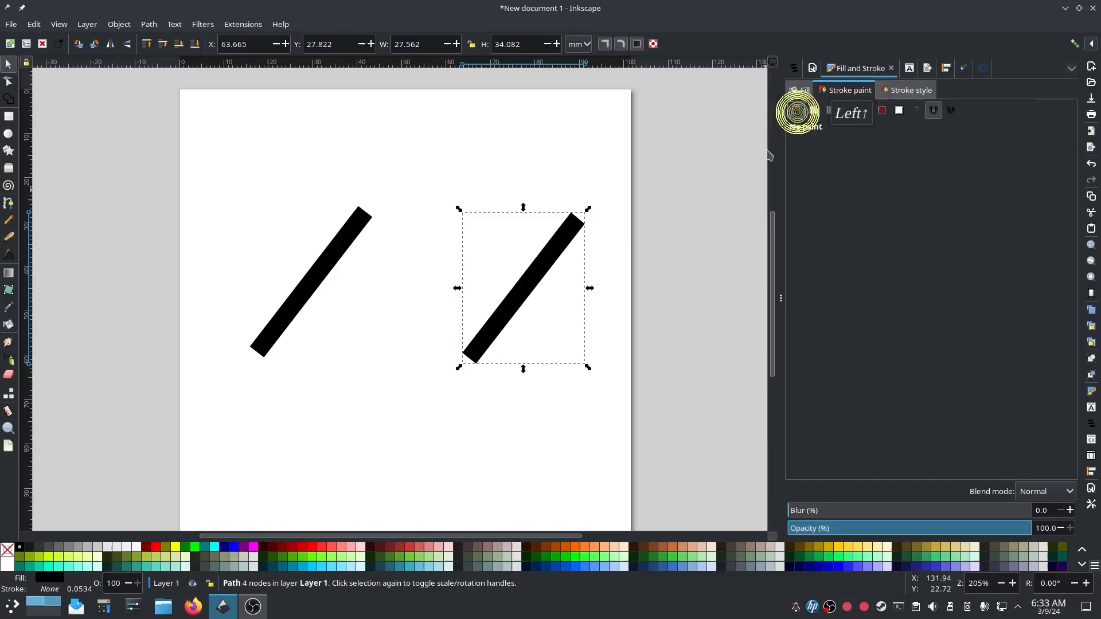
left_click(908, 90)
left_click(704, 191)
left_click(841, 91)
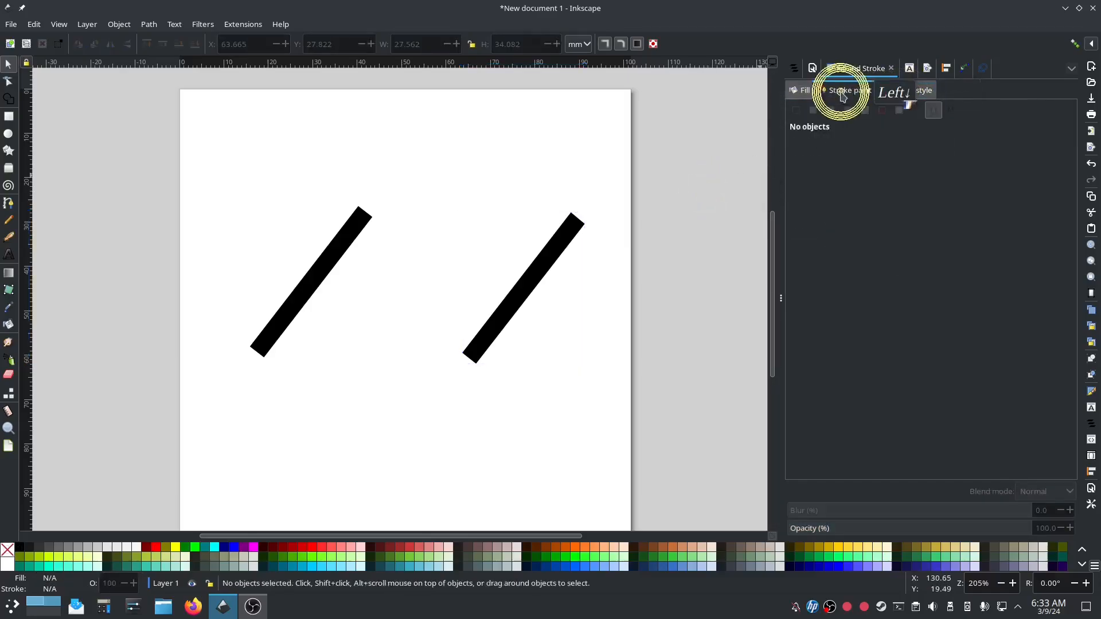
left_click(801, 92)
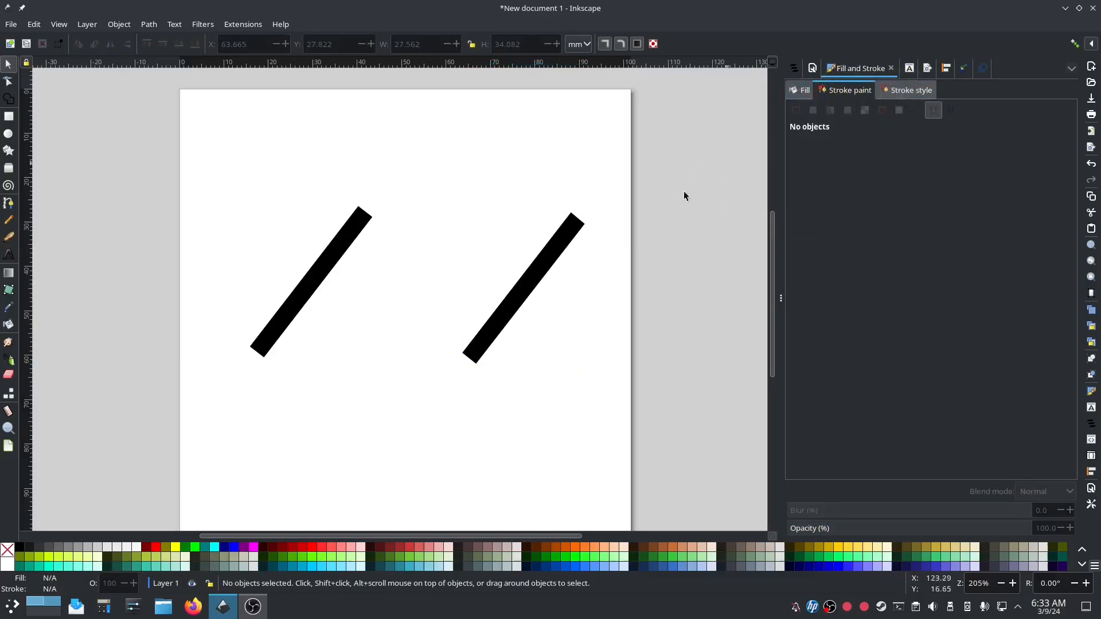
Give the right bar a flat color stroke and set the stroke width to 1 mm
left_click(552, 249)
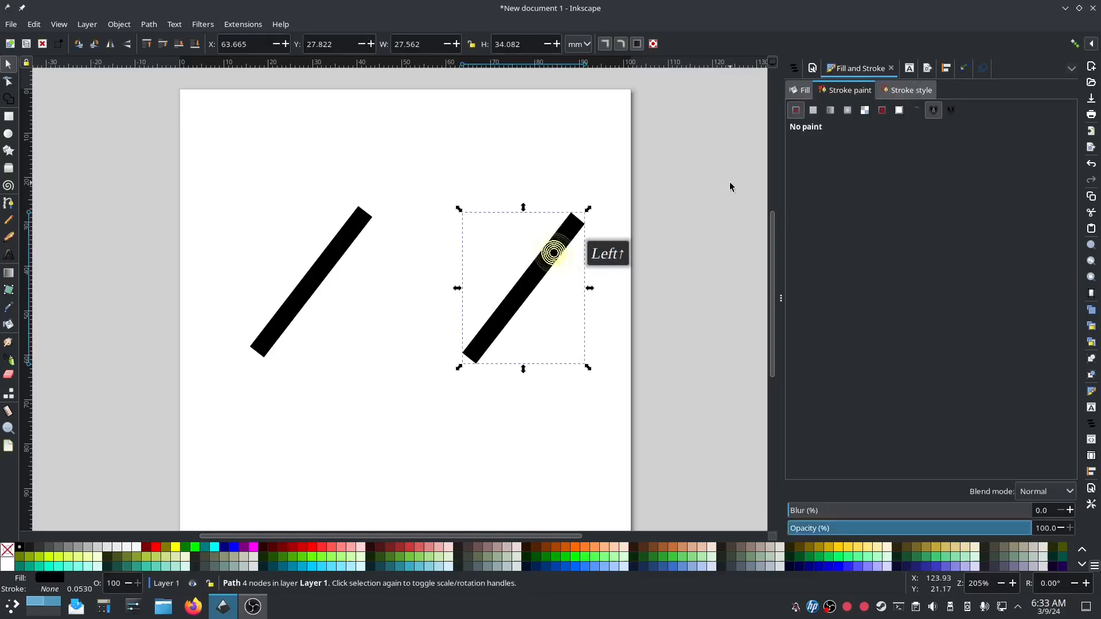
left_click(813, 110)
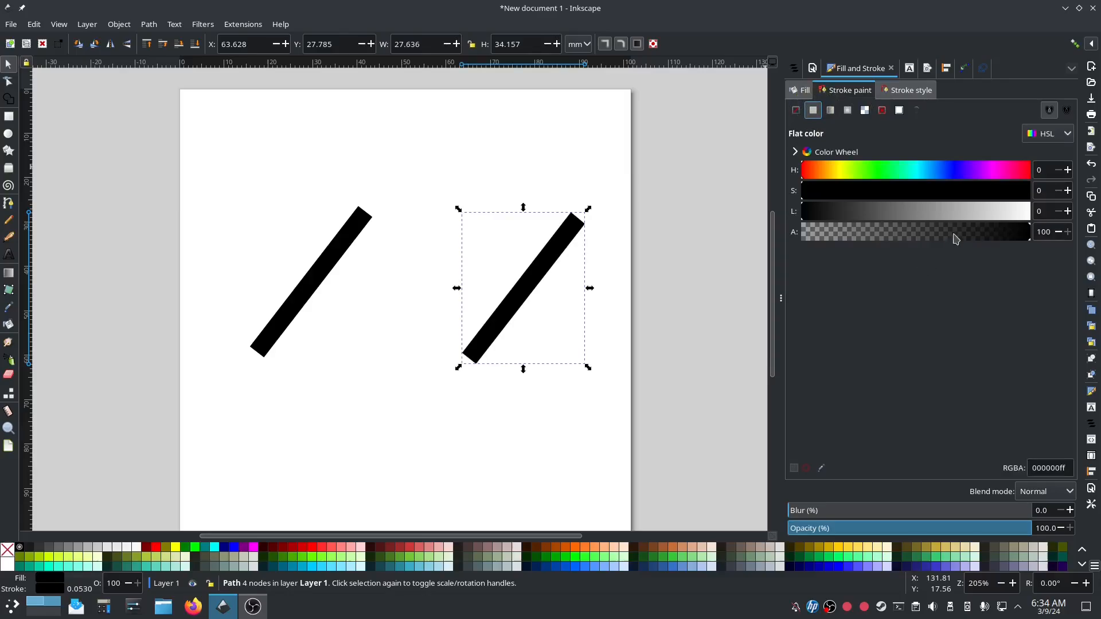
left_click(908, 169)
left_click(899, 87)
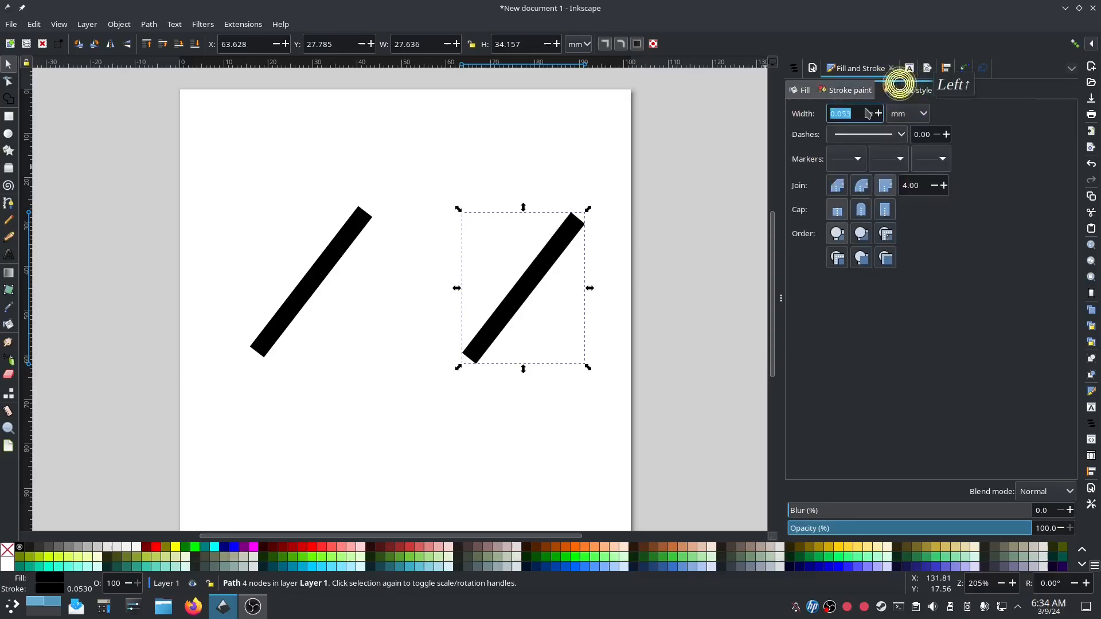
left_click(791, 118)
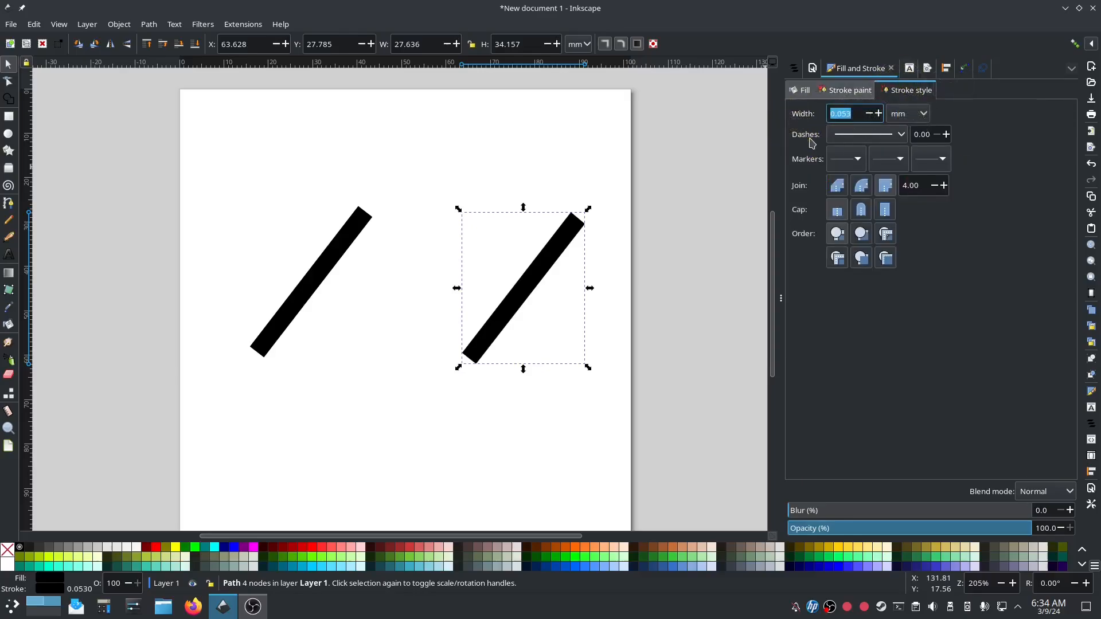
type("1")
key("Tab")
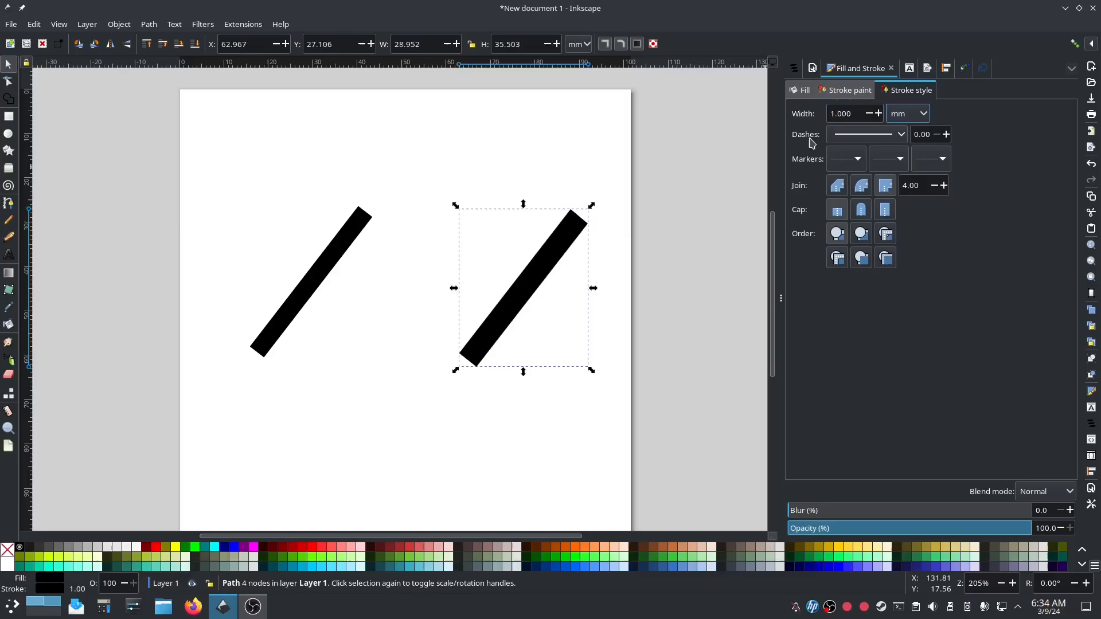
Recolor the right bar's stroke bright green with hue 131, saturation 98 and lightness 50
left_click(846, 90)
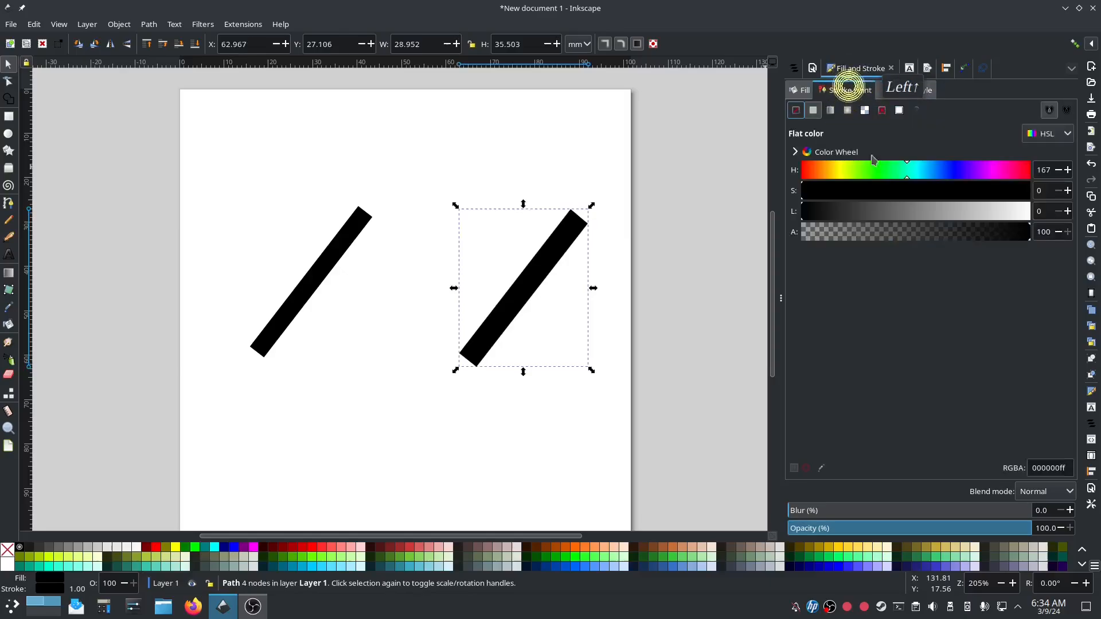
left_click(893, 168)
left_click(998, 211)
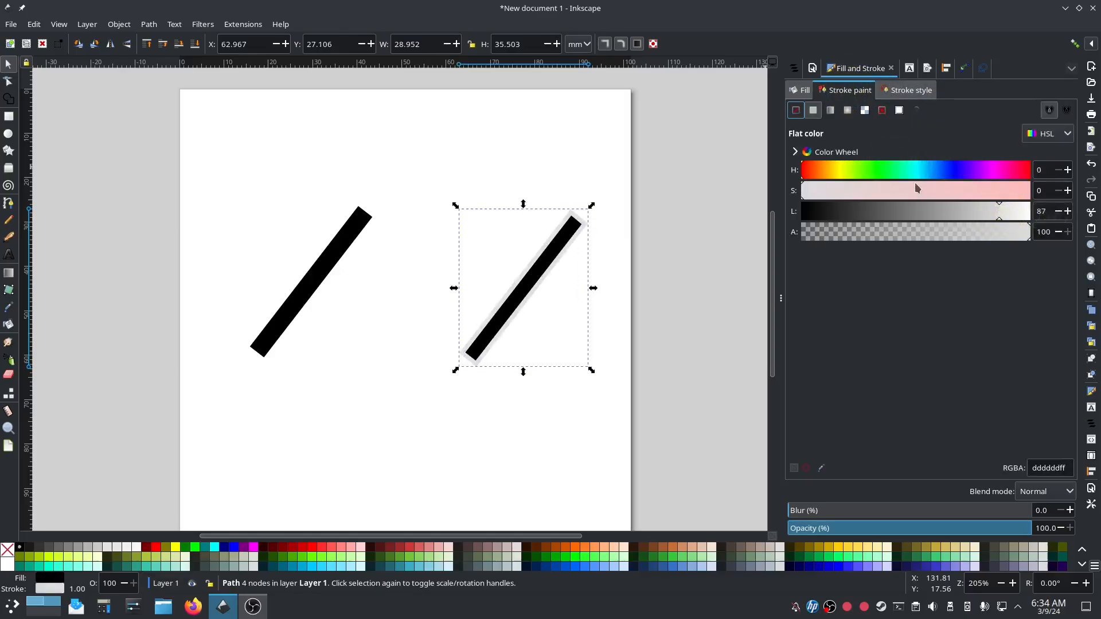
left_click(884, 169)
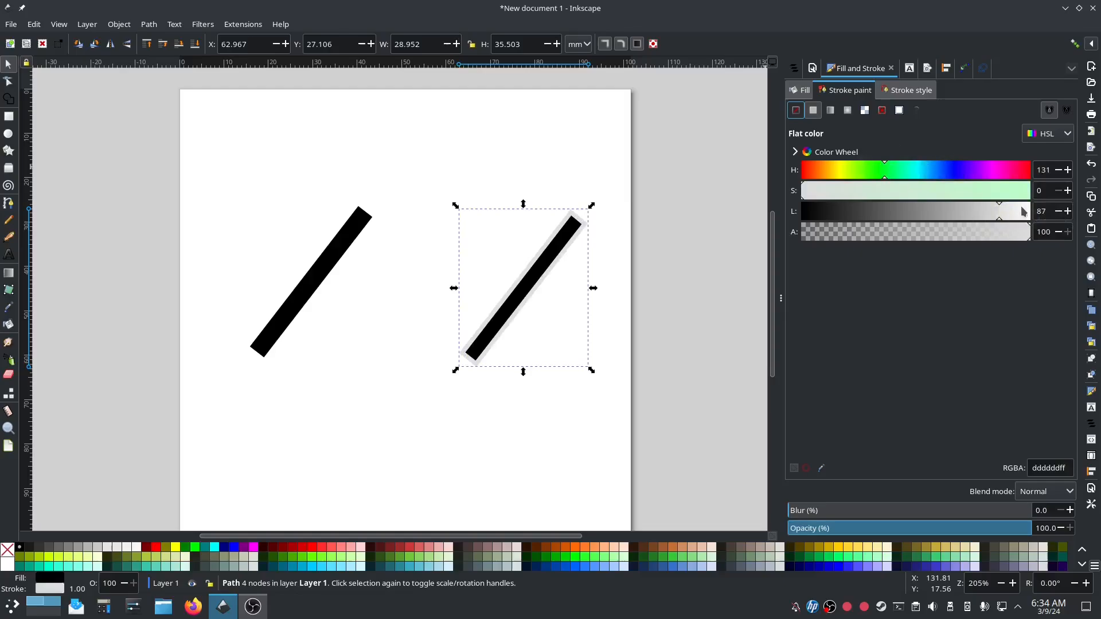
left_click_drag(956, 195, 1026, 191)
left_click(915, 209)
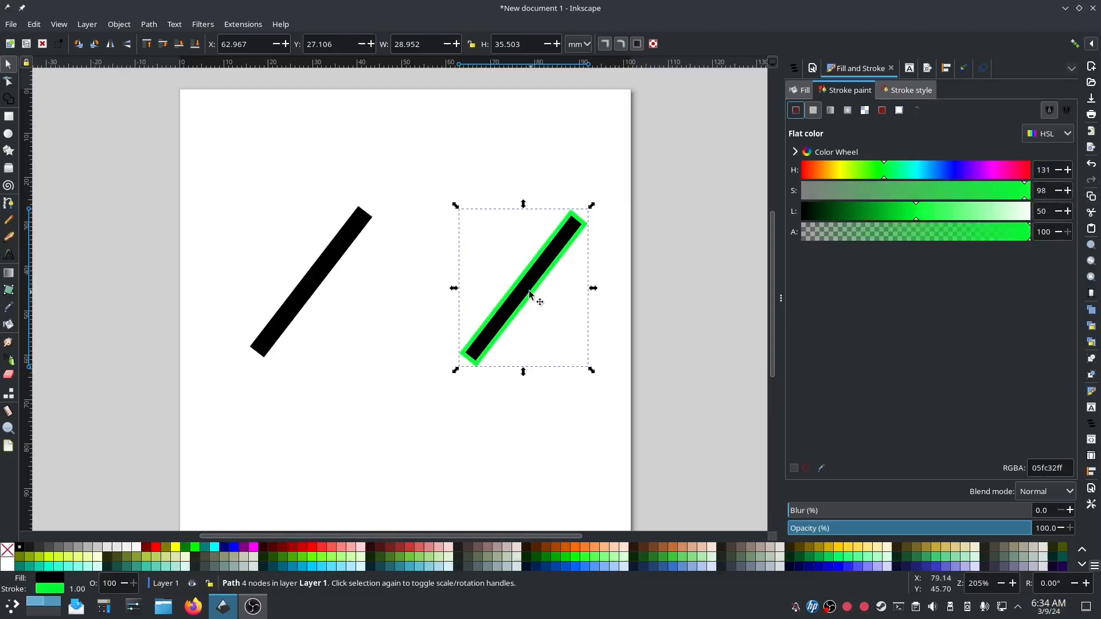
scroll(533, 295, "up", 1)
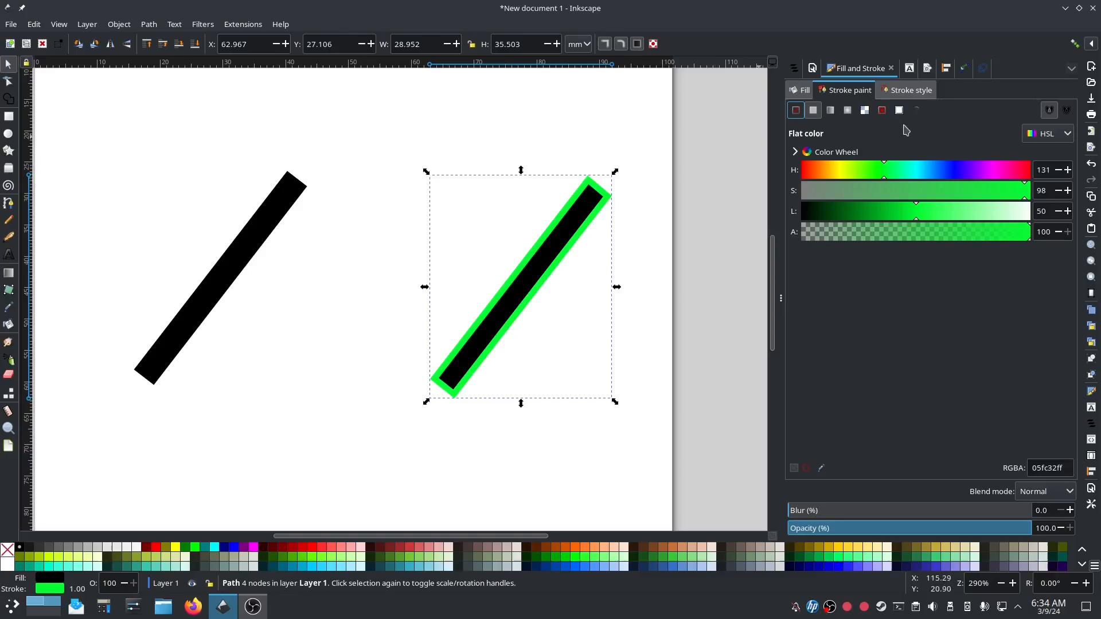
Remove the right bar's green stroke, keep its flat black fill, and deselect it
left_click(795, 110)
left_click(806, 89)
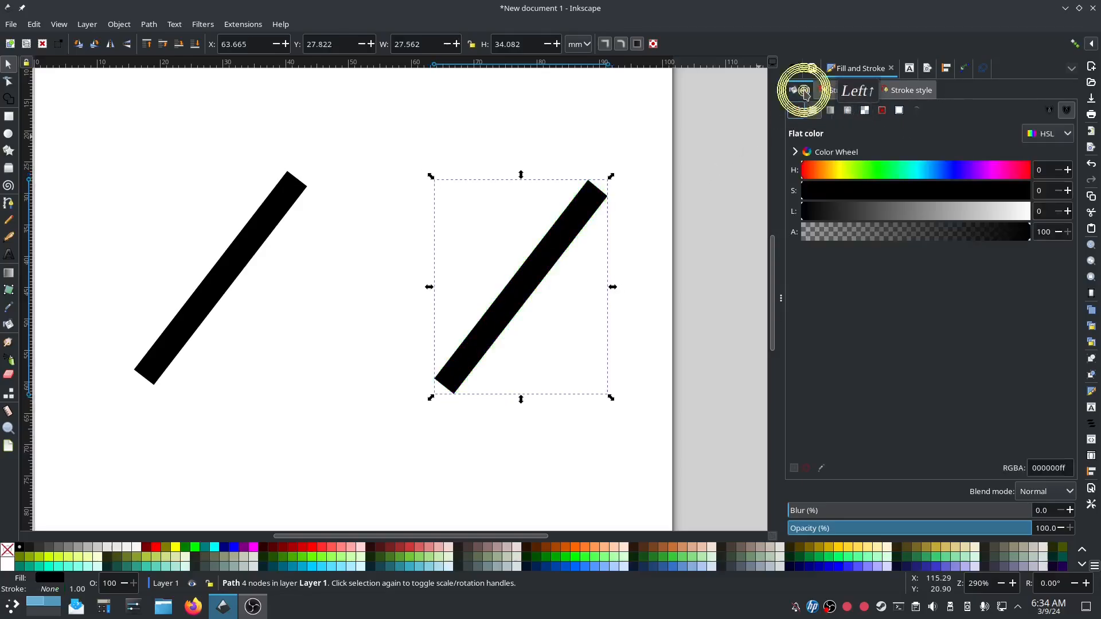
left_click(812, 110)
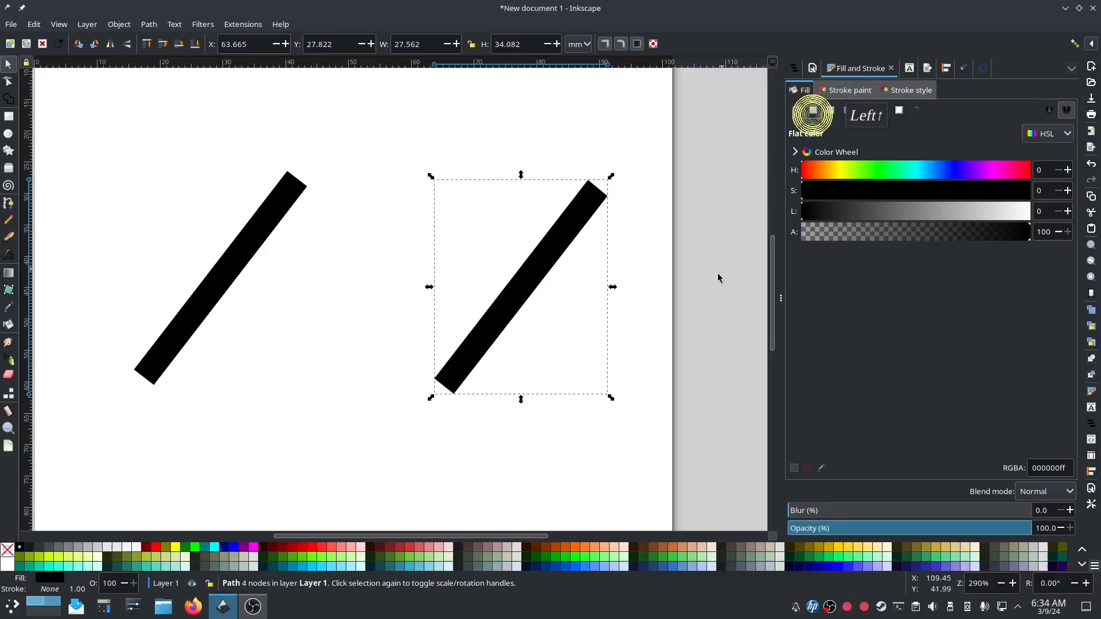
left_click(712, 275)
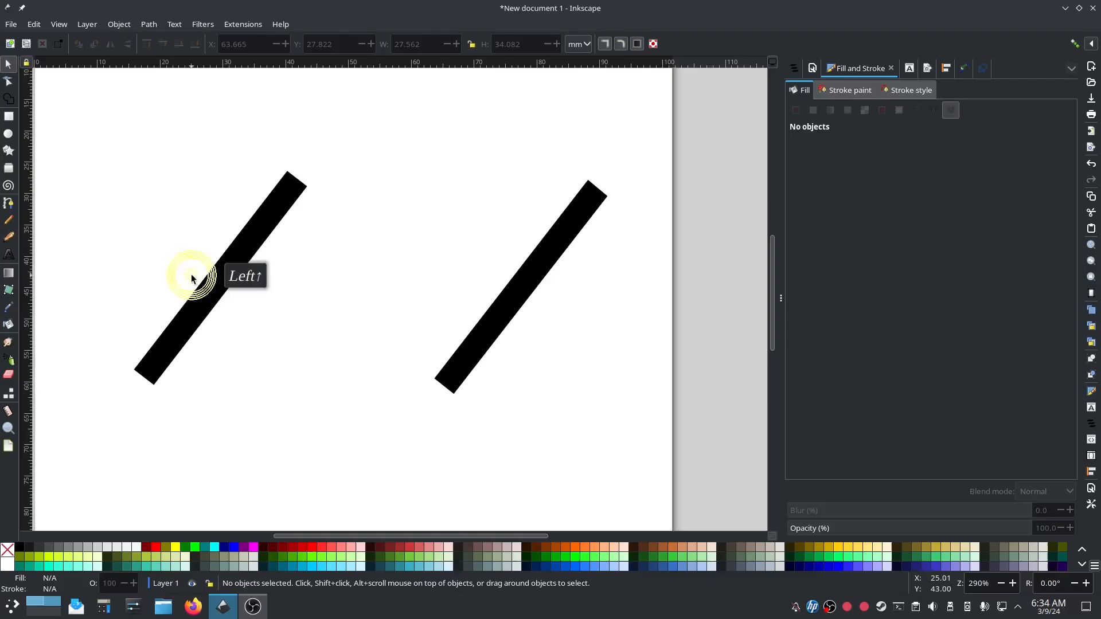
Convert the left stroked line to a satin column with Ink/Stitch's Convert Line to Satin
left_click(214, 281)
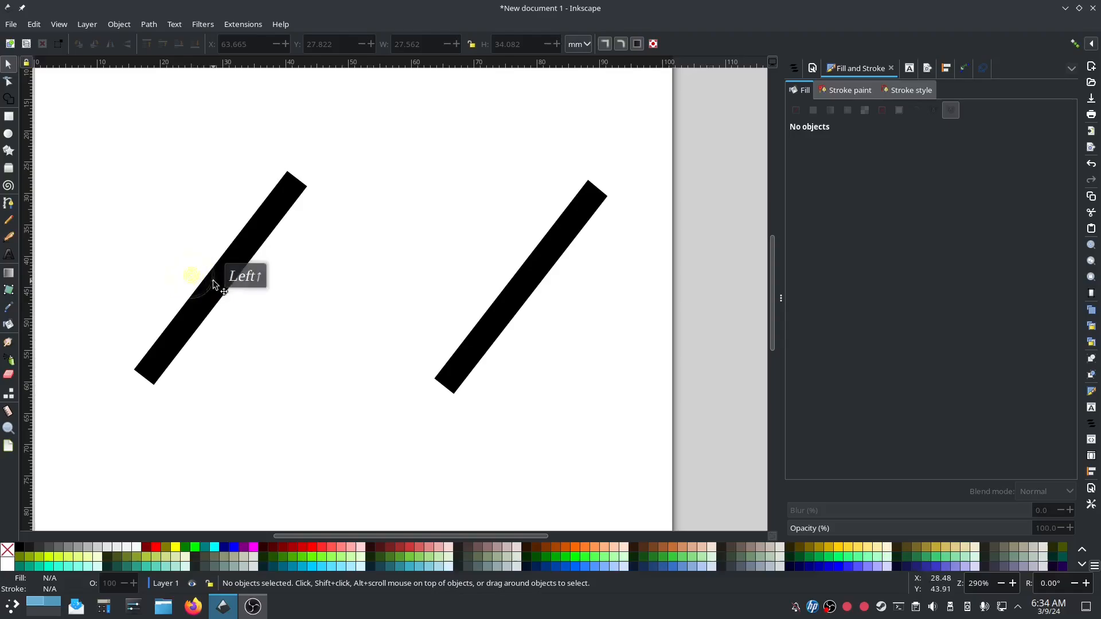
left_click(244, 26)
mouse_move(260, 174)
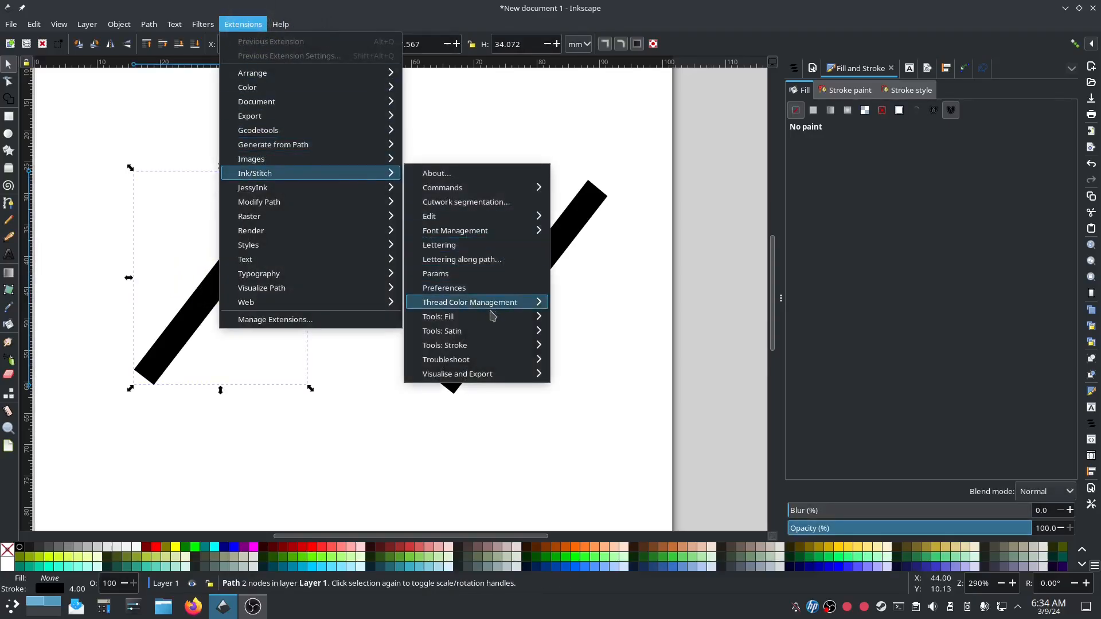
left_click(480, 332)
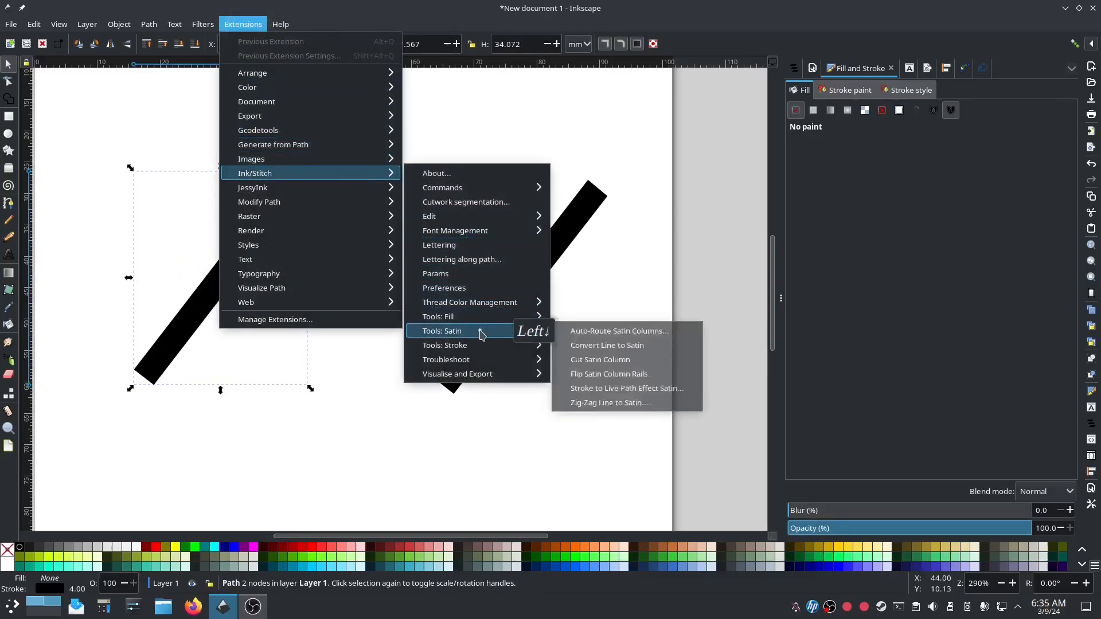
left_click(631, 345)
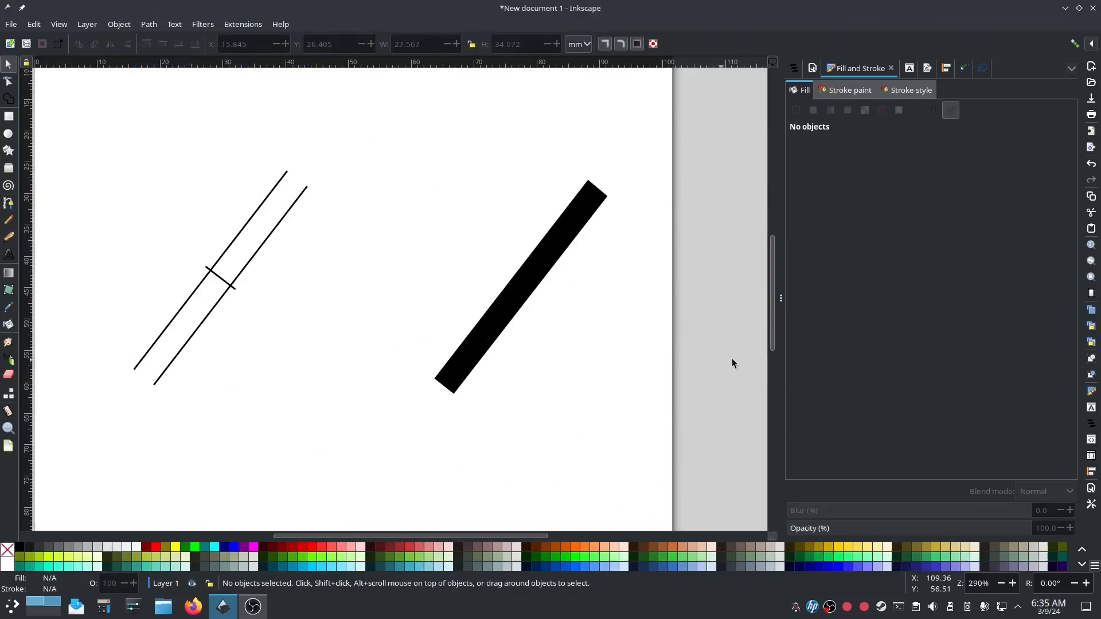
Try to convert the filled right bar to a satin column with Ink/Stitch's Convert Line to Satin
left_click(551, 261)
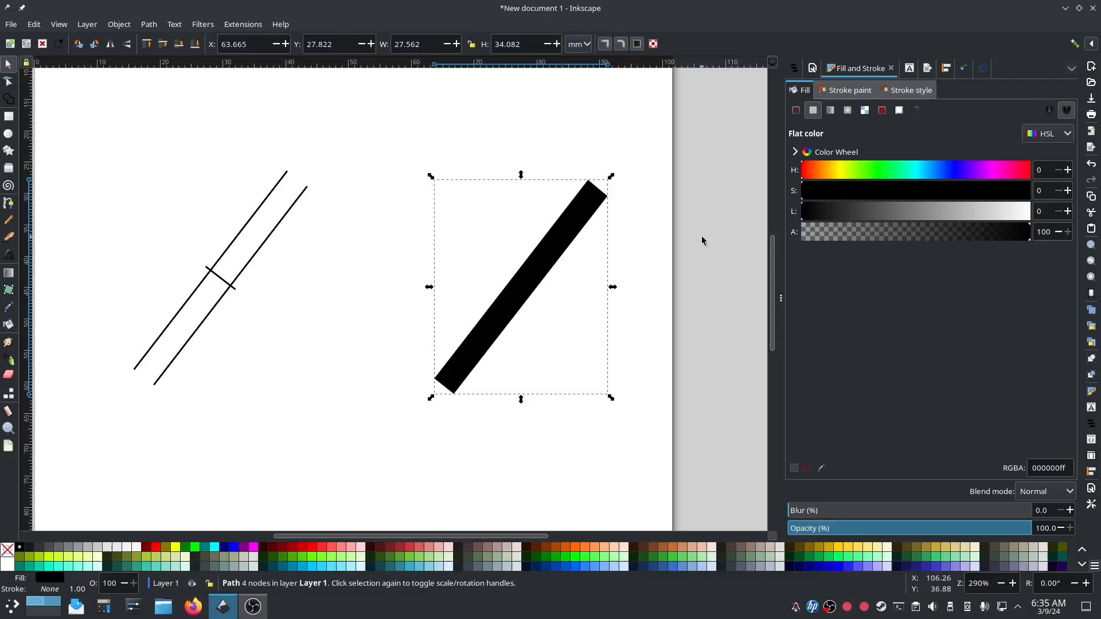
left_click(241, 24)
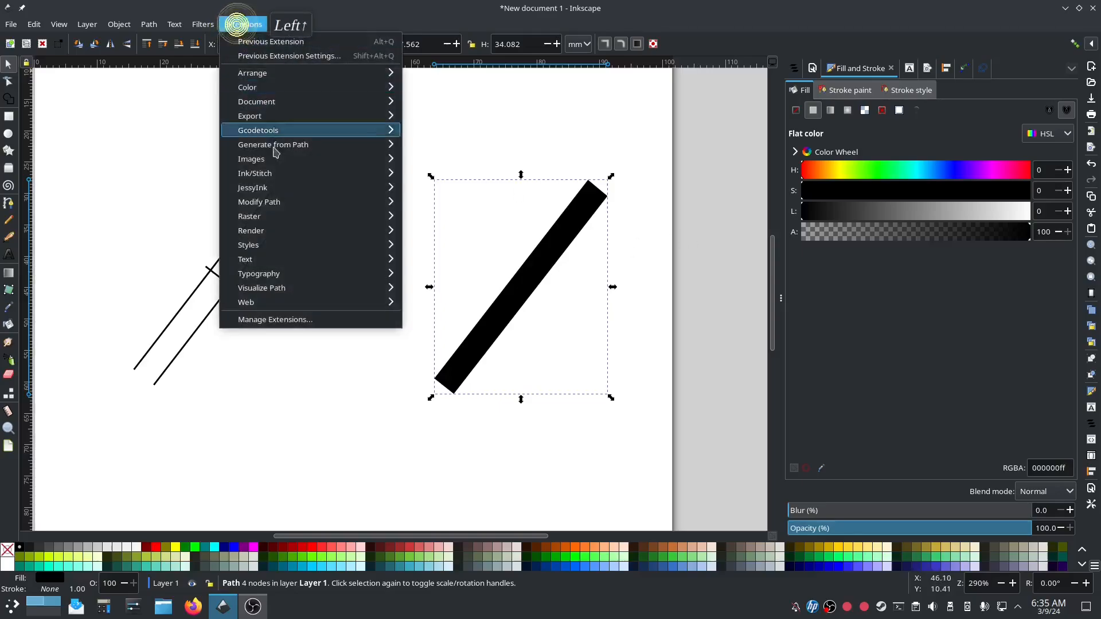
mouse_move(275, 170)
mouse_move(467, 331)
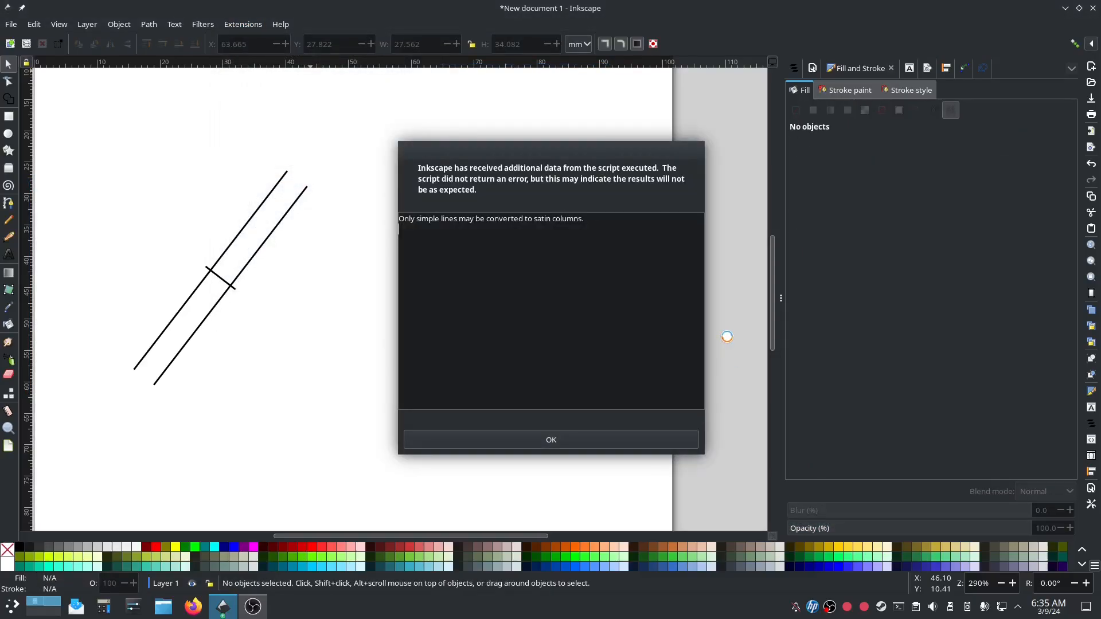
left_click(573, 440)
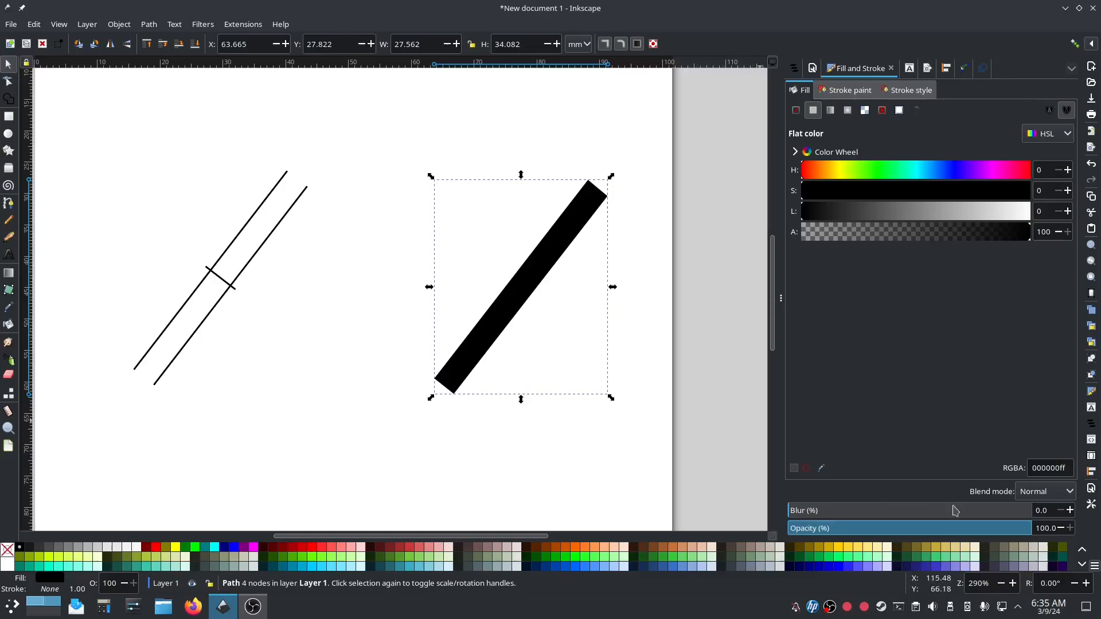
Lower the right bar's opacity to about 45%
left_click(270, 236)
left_click(534, 280)
left_click(919, 527)
left_click(899, 528)
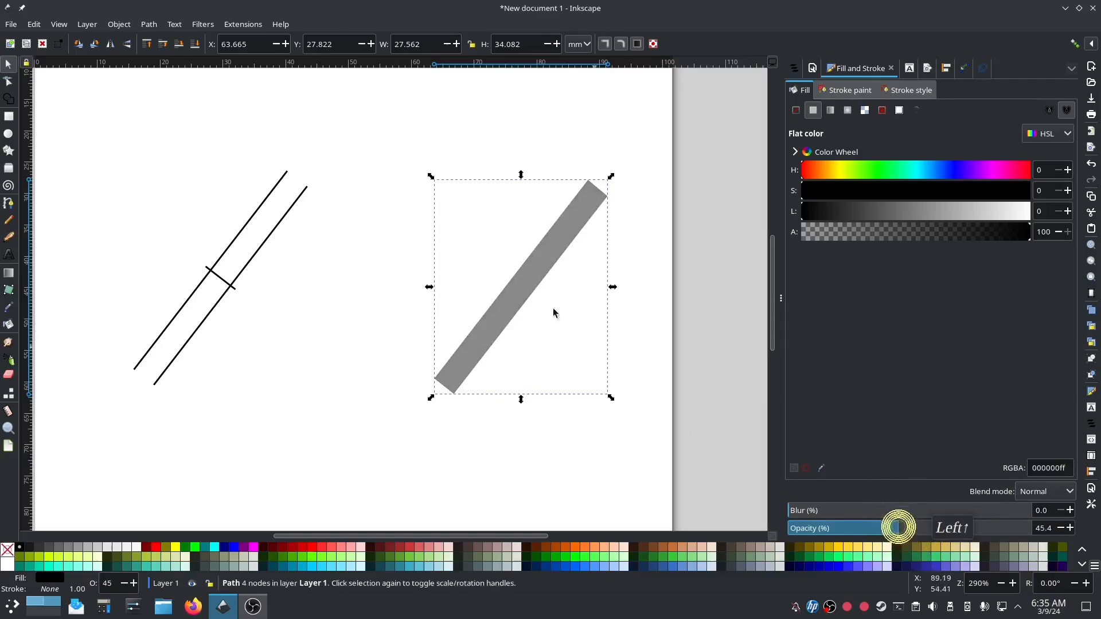
Draw a straight Pen line along the grey bar's upper-left long edge, from corner to corner
left_click(8, 204)
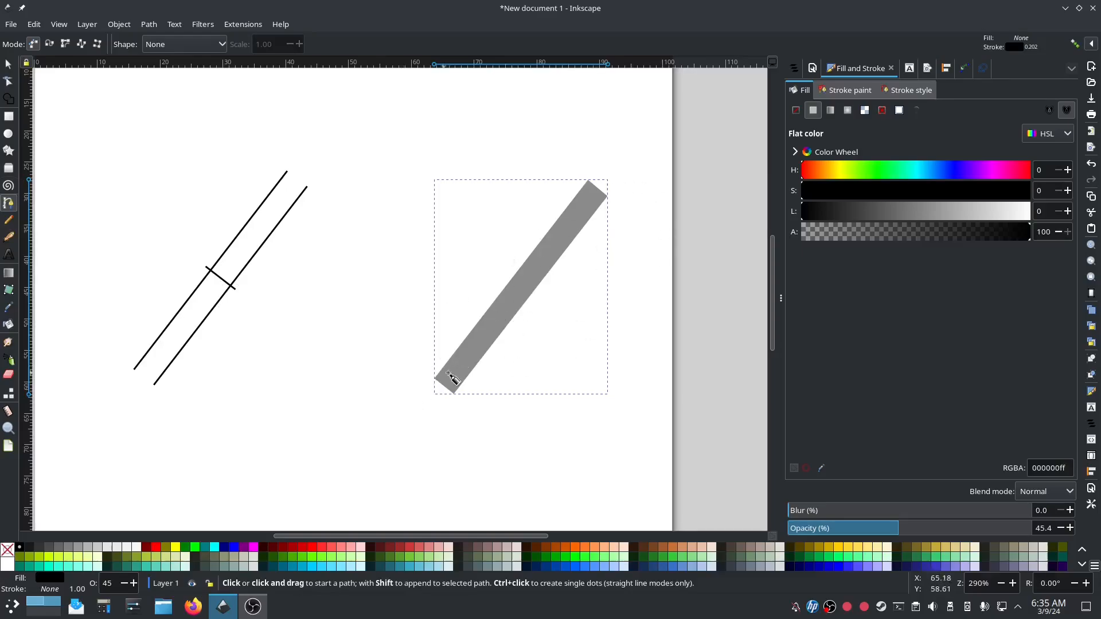
scroll(447, 378, "up", 1)
left_click_drag(453, 367, 351, 452)
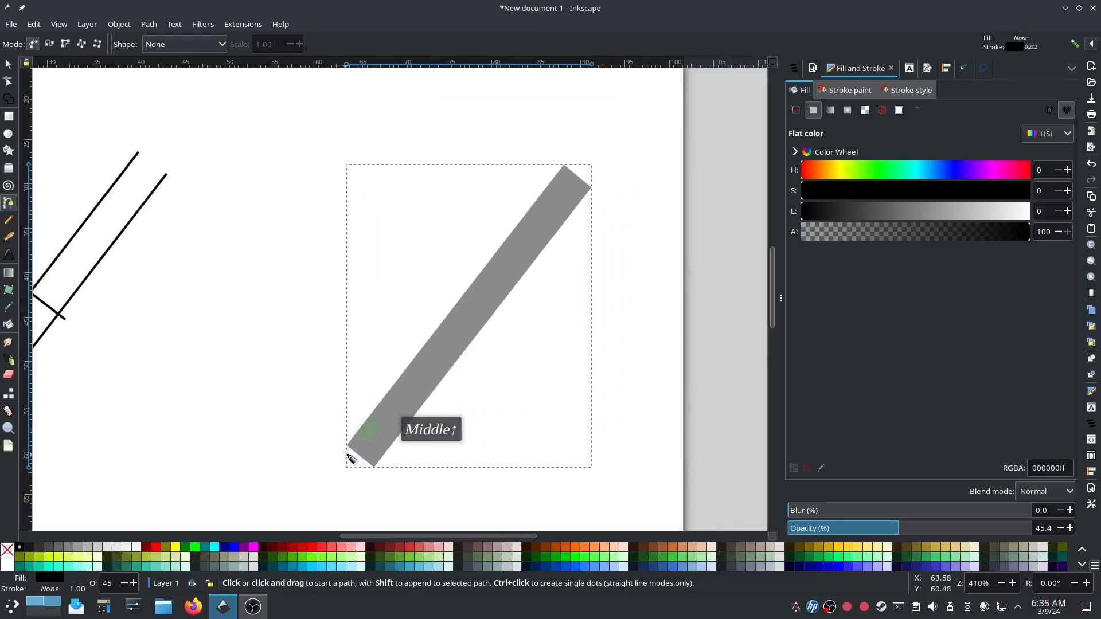
left_click(346, 445)
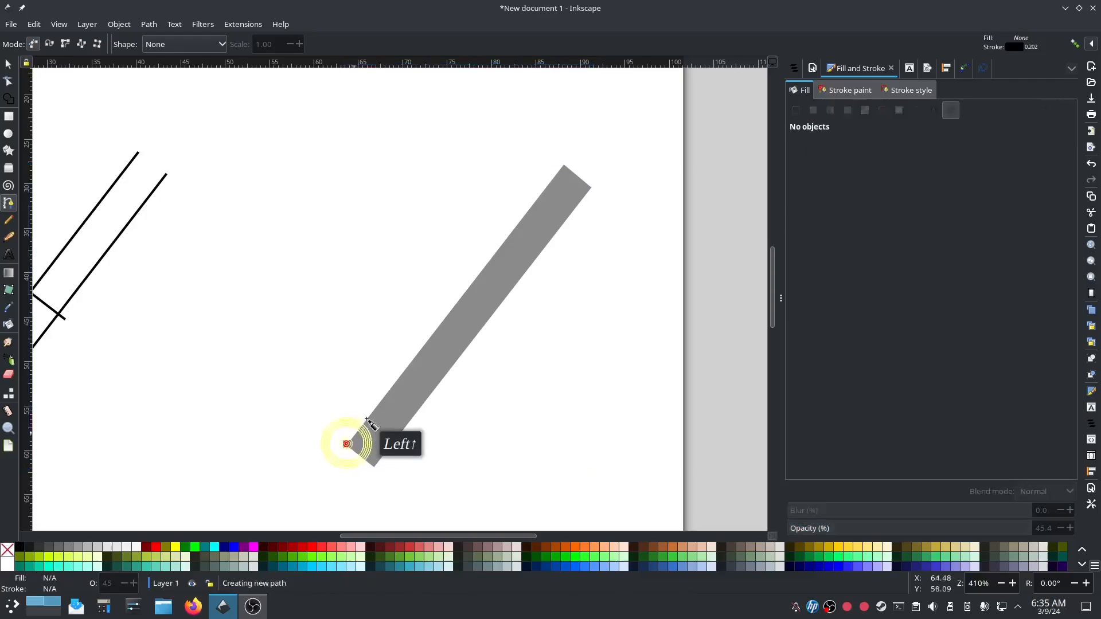
double_click(564, 165)
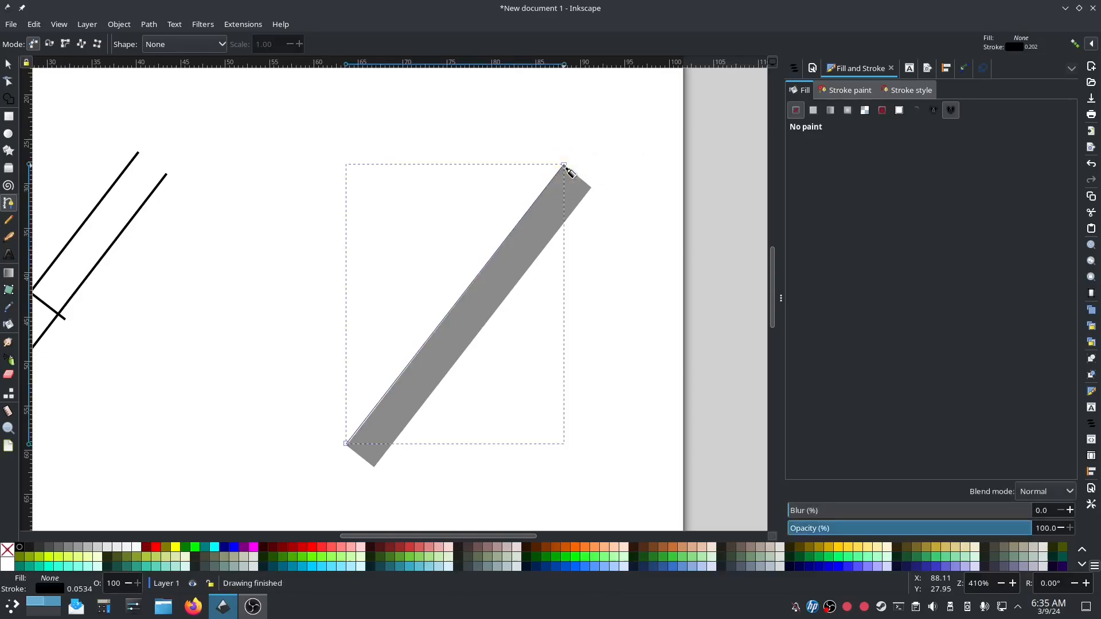
Line up the new line's lower end node with the bar's corner and select both of its nodes
left_click(8, 81)
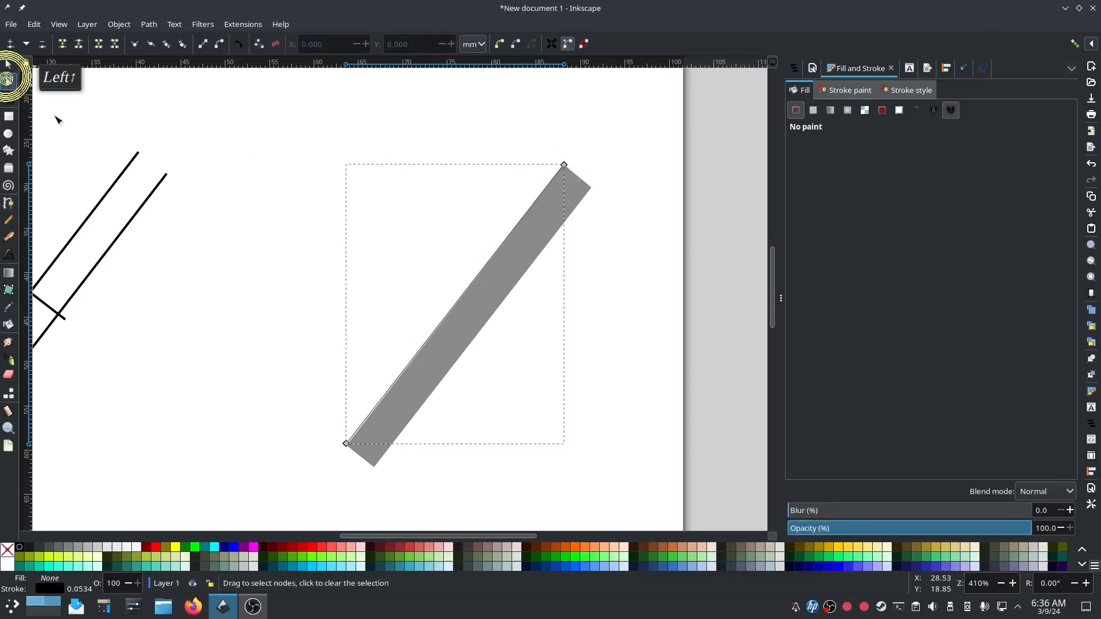
left_click(347, 445)
left_click_drag(346, 445, 345, 446)
scroll(325, 465, "up", 2)
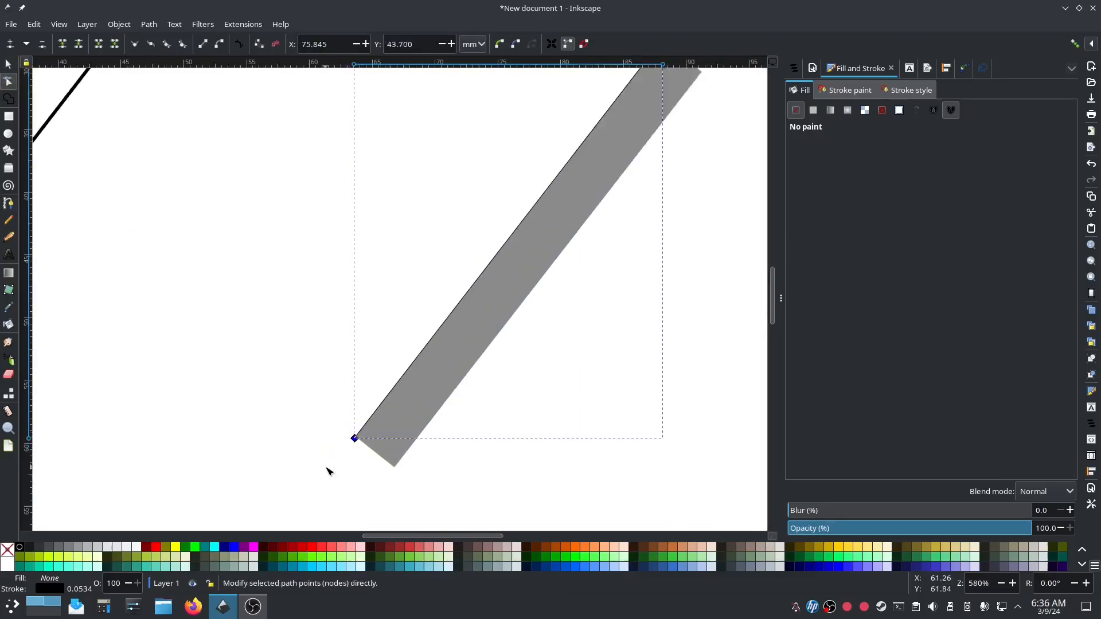
scroll(369, 438, "down", 1)
scroll(369, 436, "down", 1)
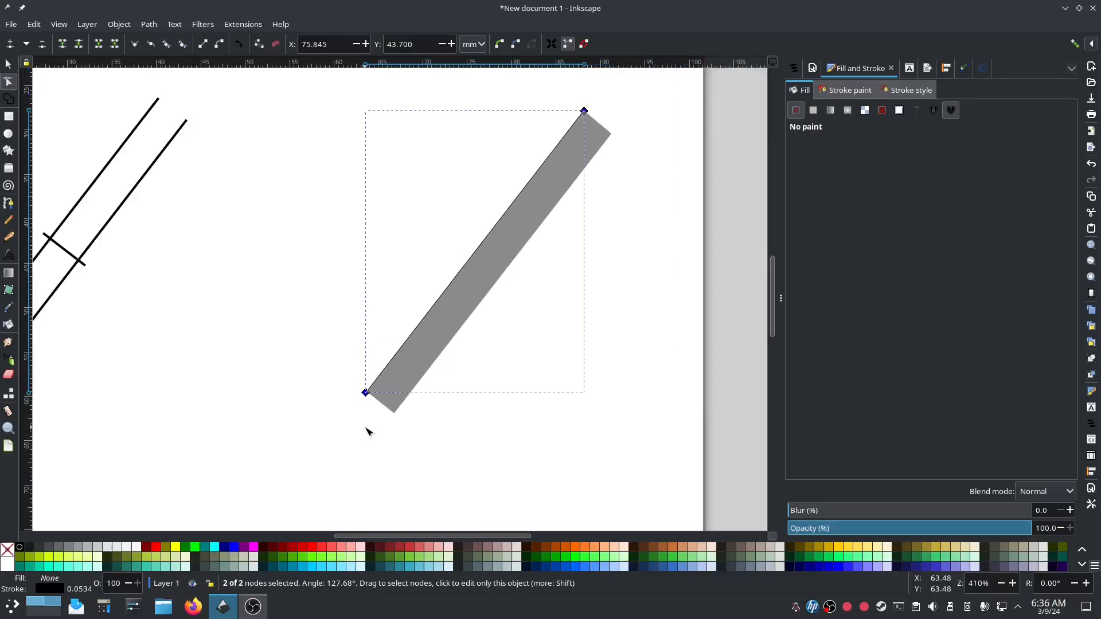
left_click_drag(584, 364, 442, 481)
left_click_drag(445, 435, 661, 293)
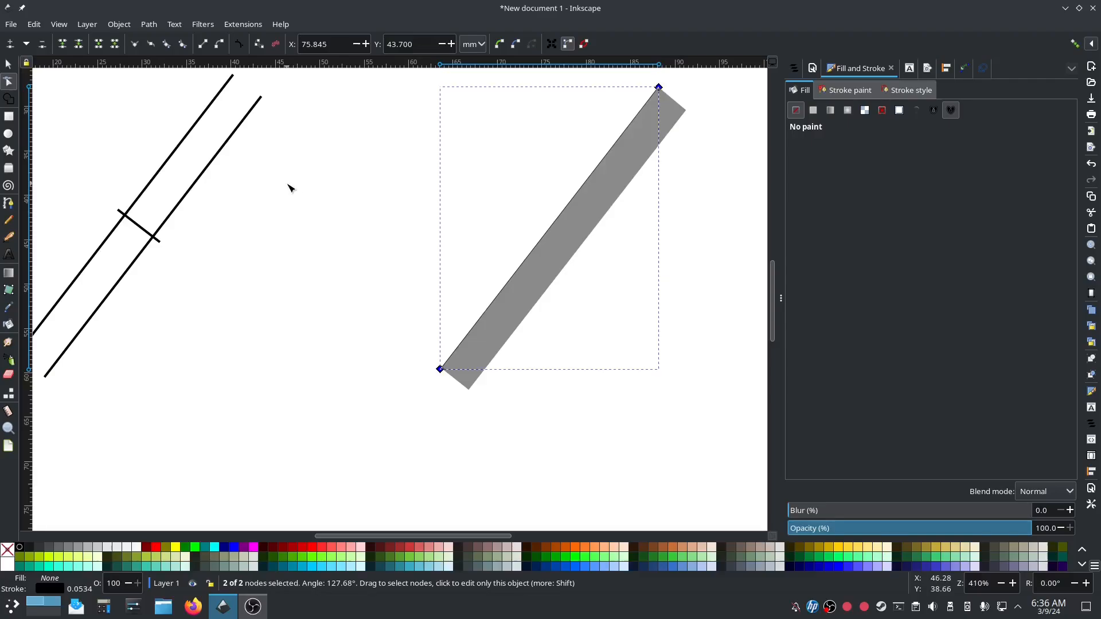
scroll(303, 200, "down", 1)
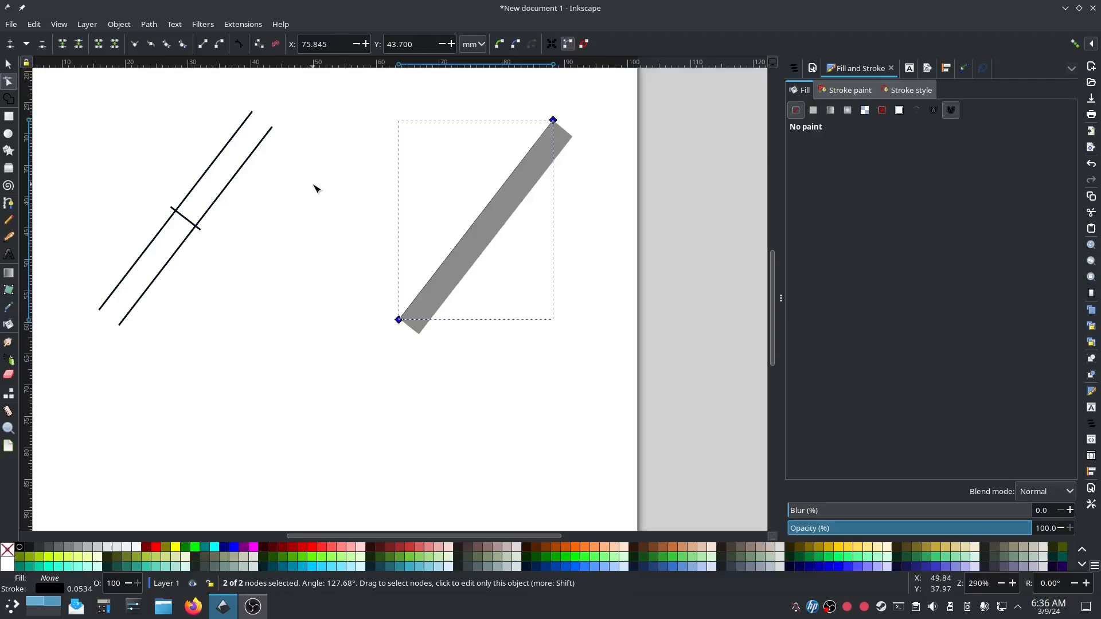
Draw a straight Pen line along the grey bar's lower-right long edge and a short rung across its middle
left_click(8, 203)
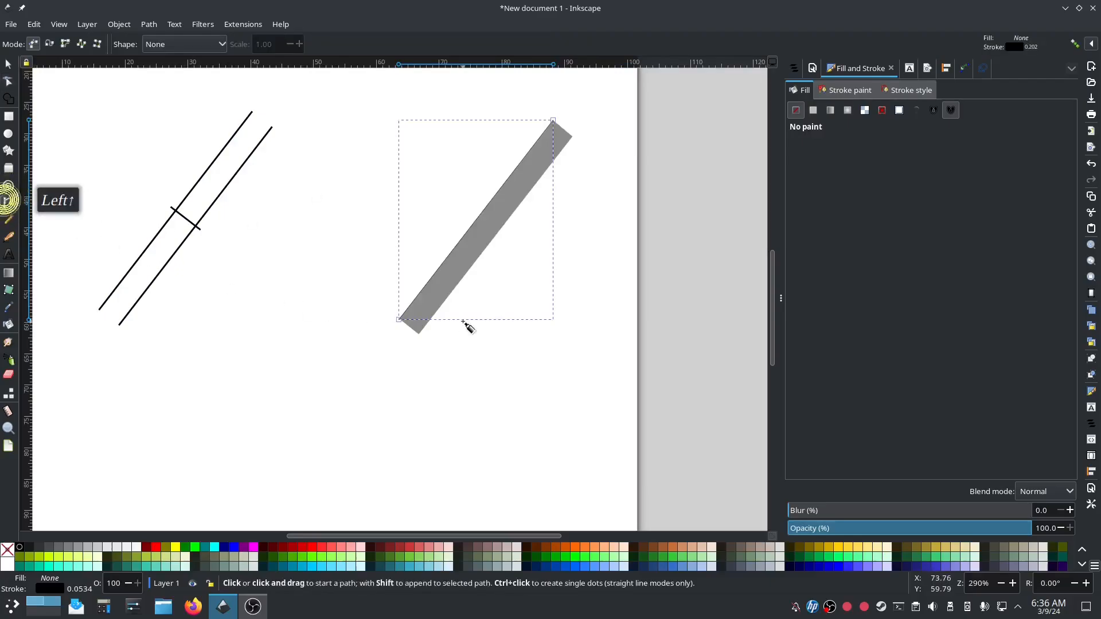
left_click(419, 335)
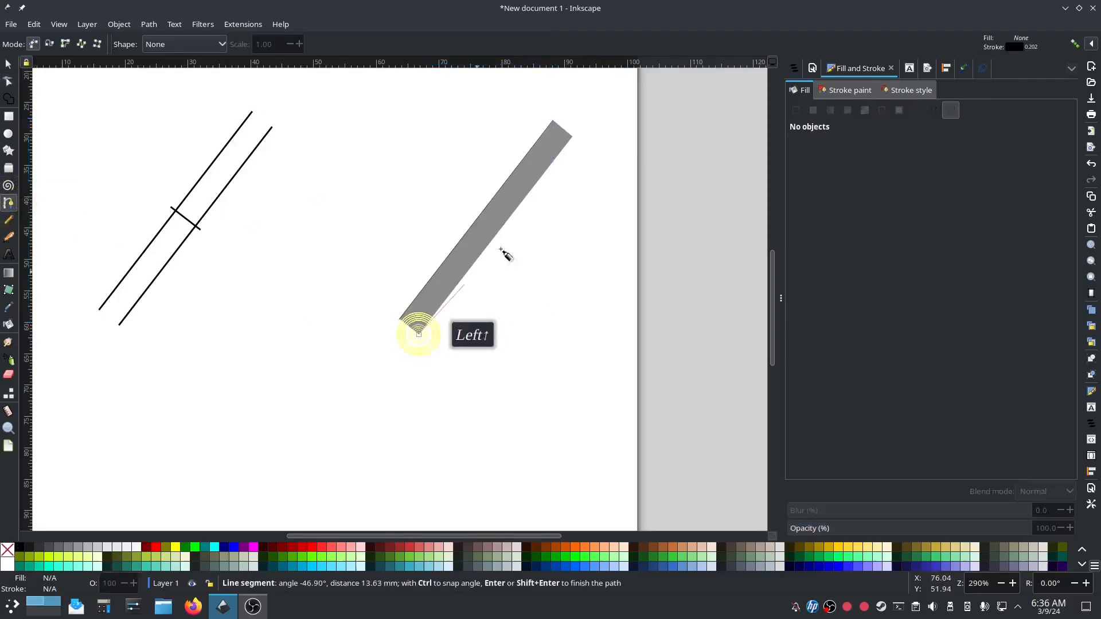
double_click(572, 138)
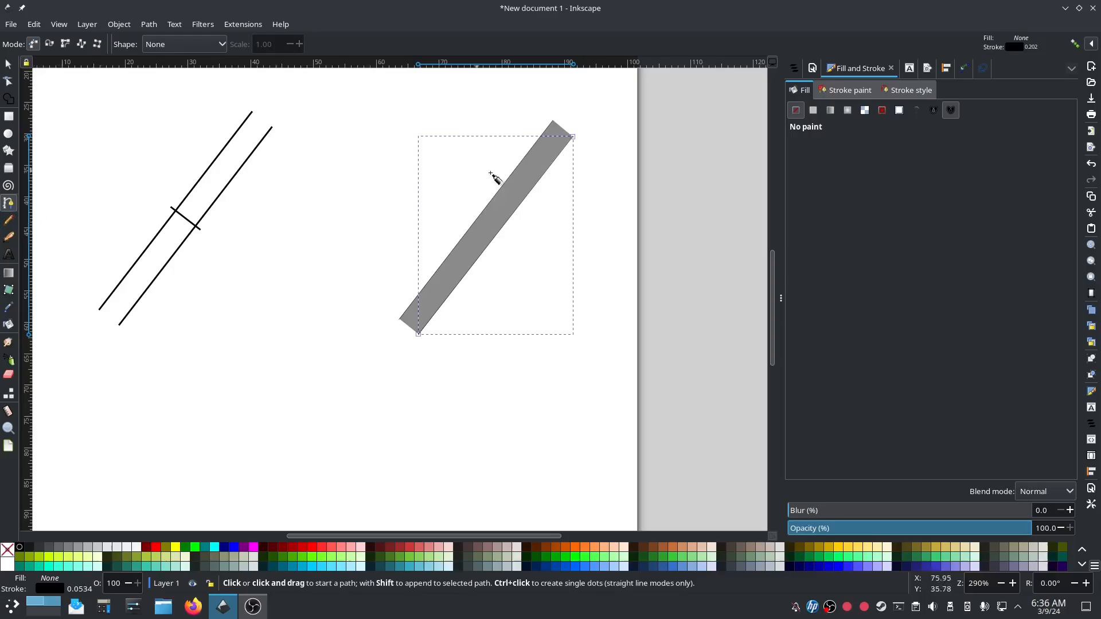
left_click(478, 214)
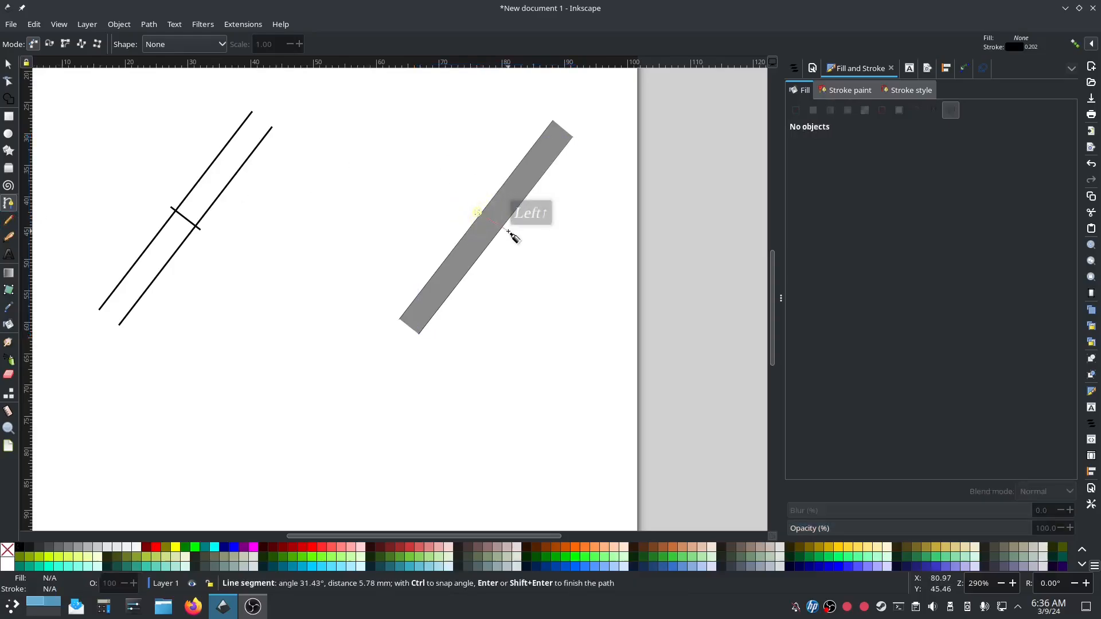
double_click(505, 236)
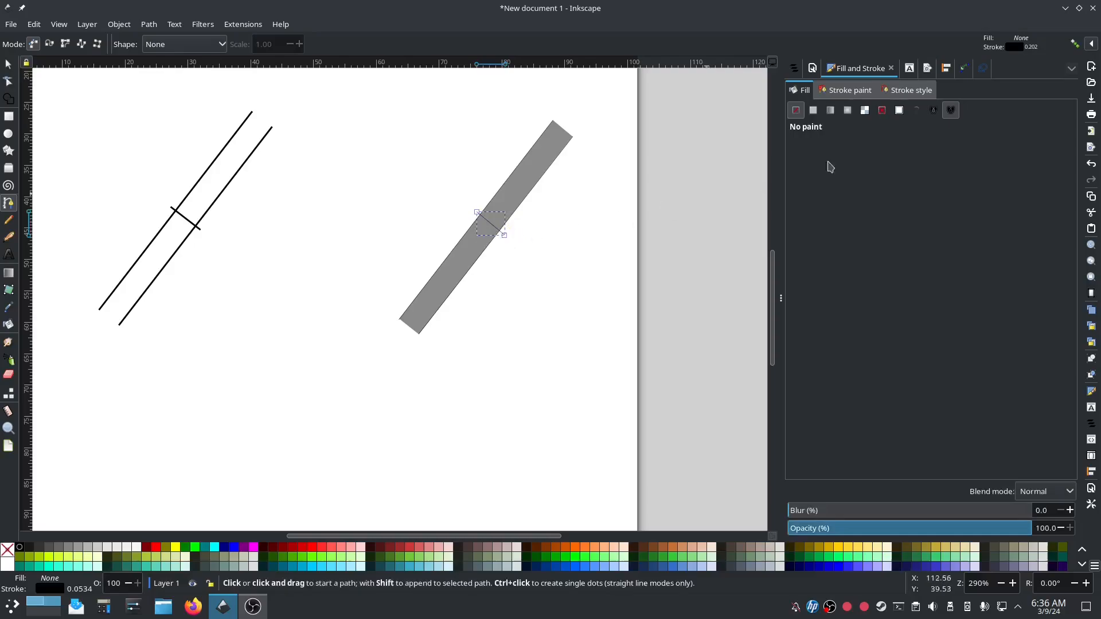
Set the grey bar's fill to no paint and deselect it, leaving the hand-drawn rails and rung
left_click(8, 64)
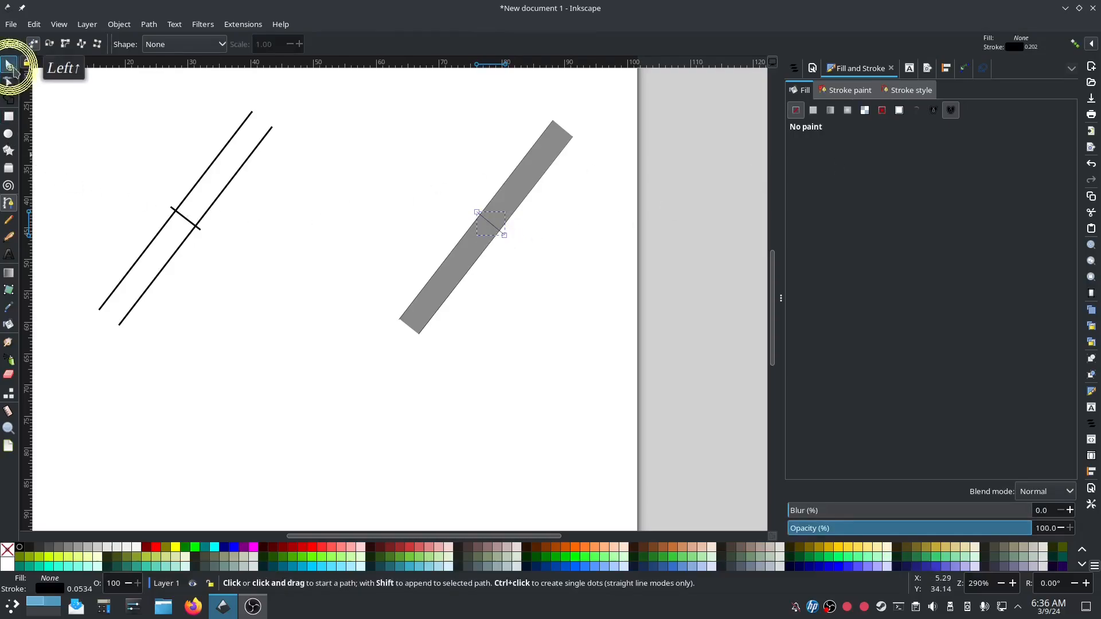
left_click(455, 253)
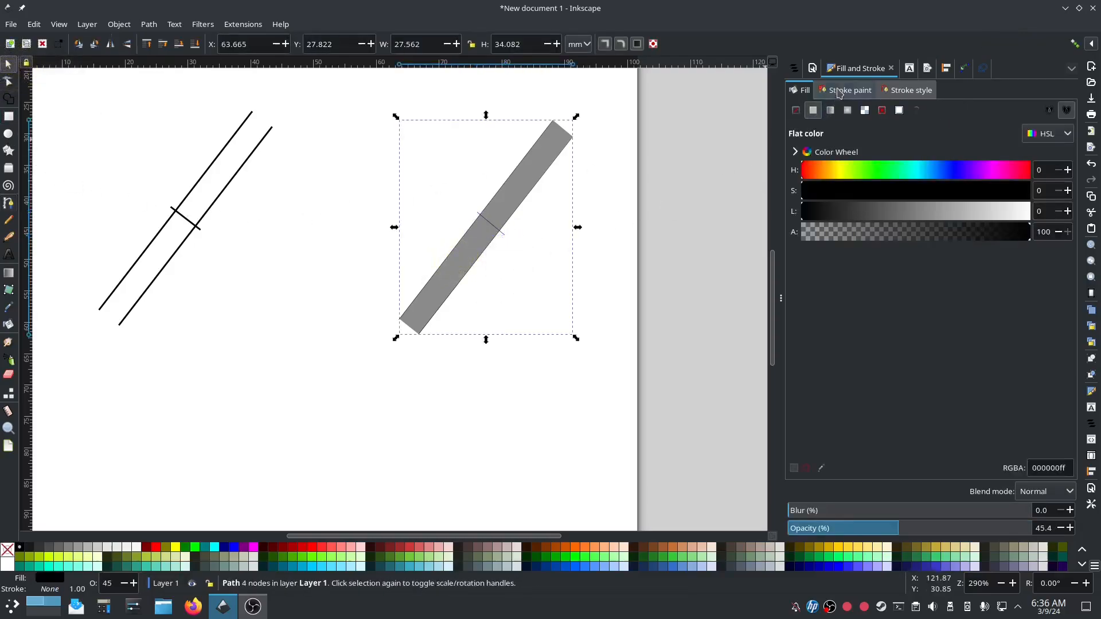
left_click(795, 110)
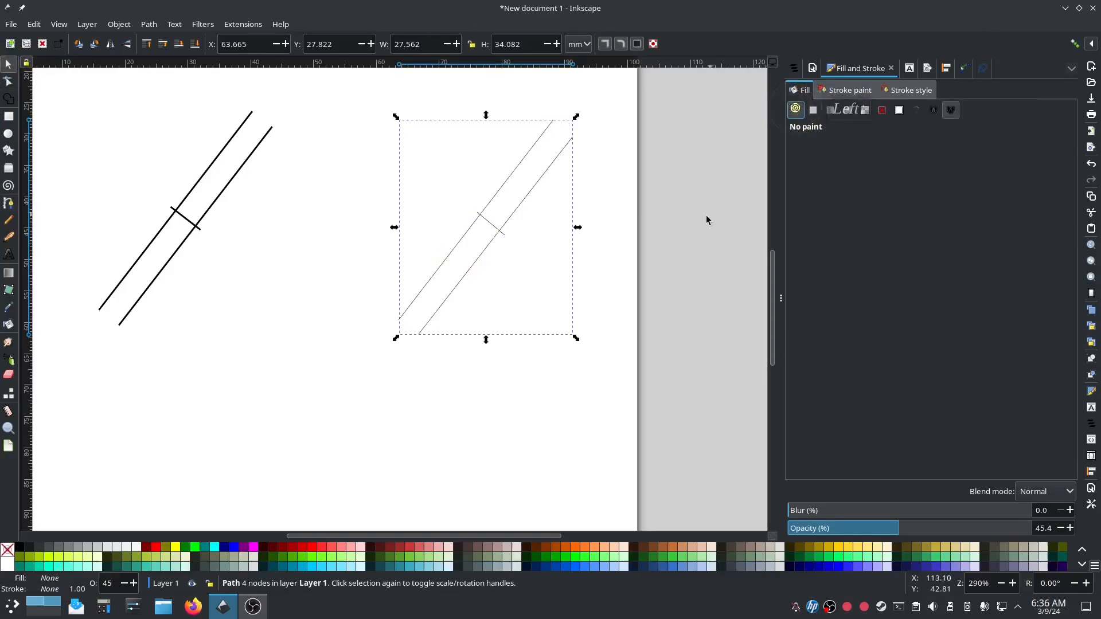
left_click(502, 422)
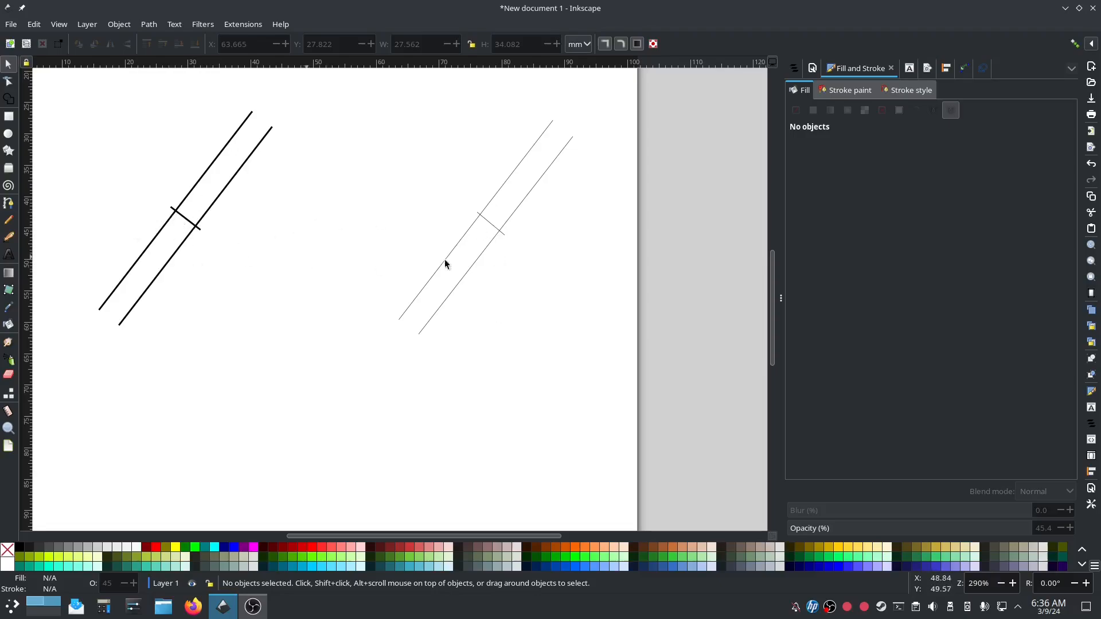
Expand Layer 1 in the object list and inspect its paths individually, finishing with path2 selected
left_click(794, 69)
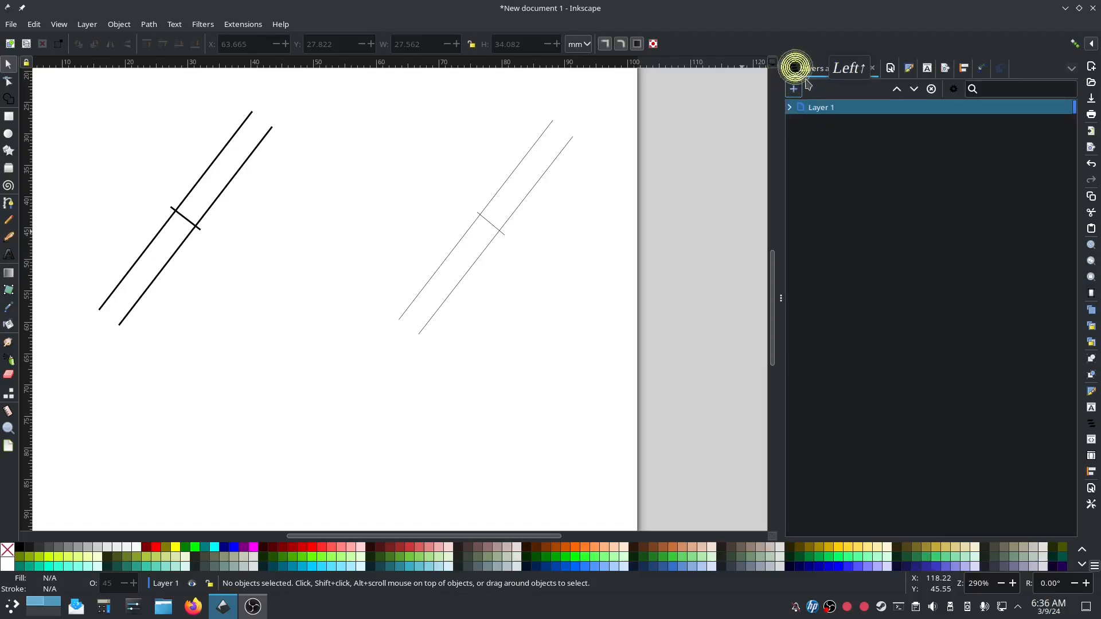
left_click(790, 107)
left_click(825, 179)
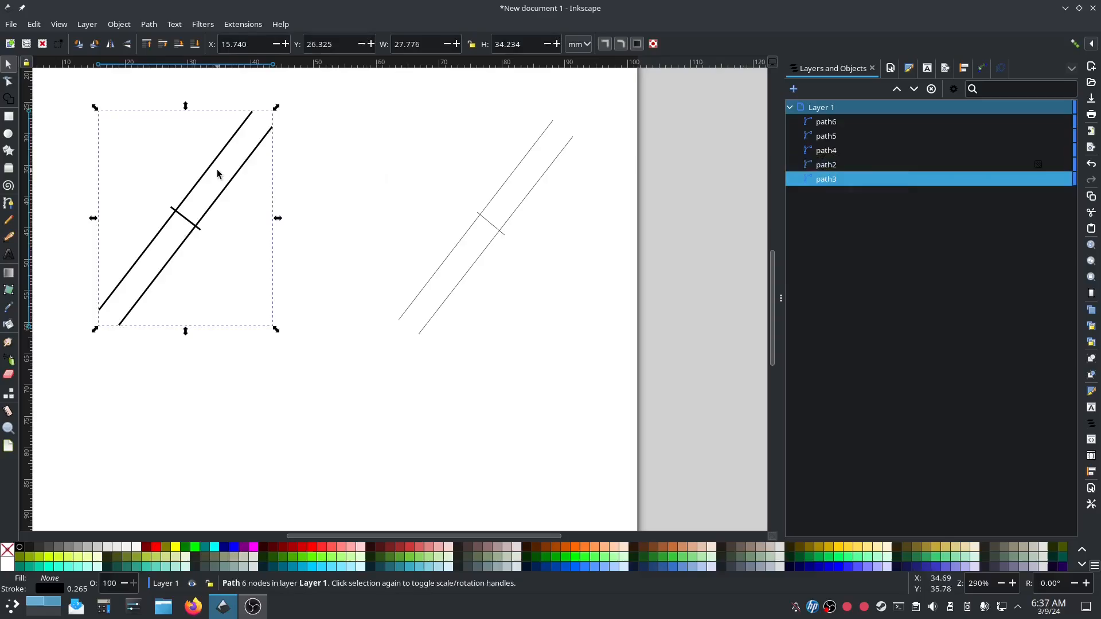
left_click(852, 164)
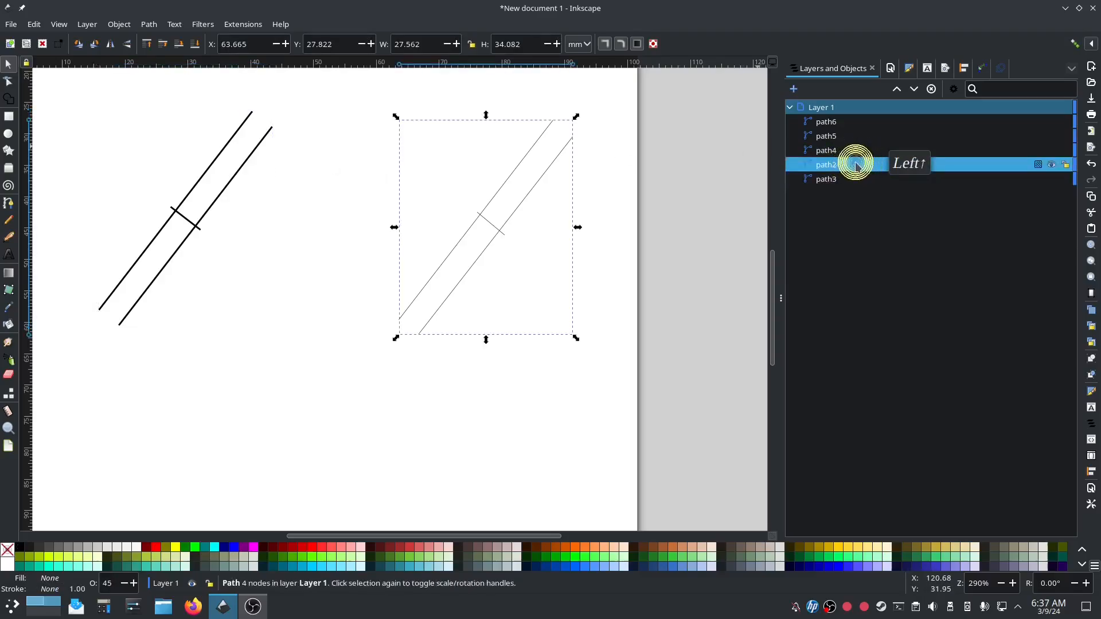
left_click(851, 151)
left_click(838, 138)
left_click(835, 122)
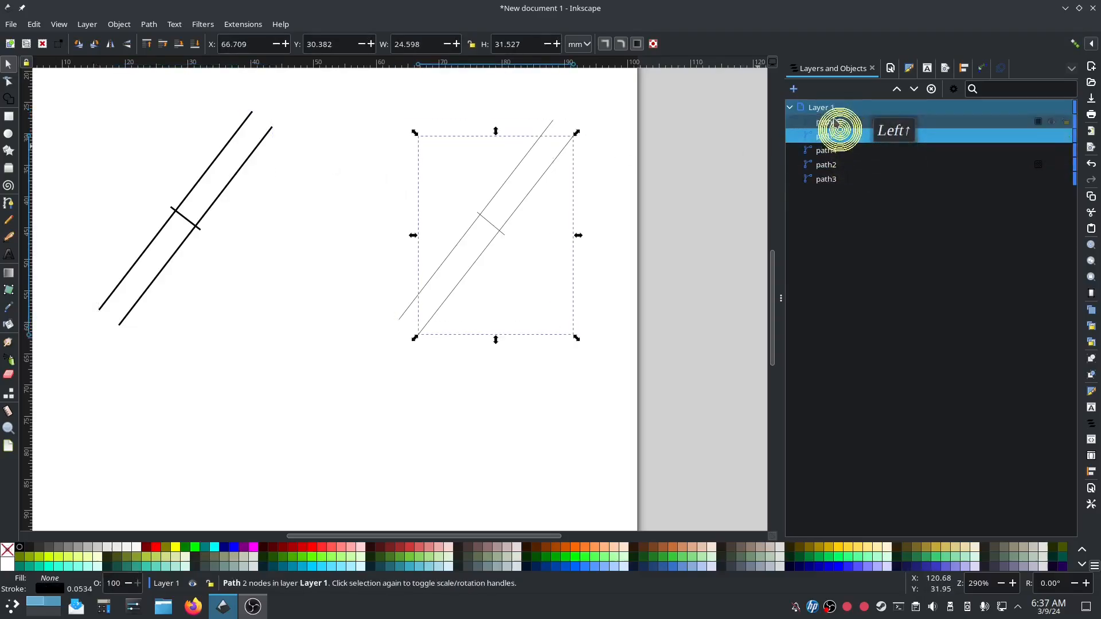
left_click(848, 165)
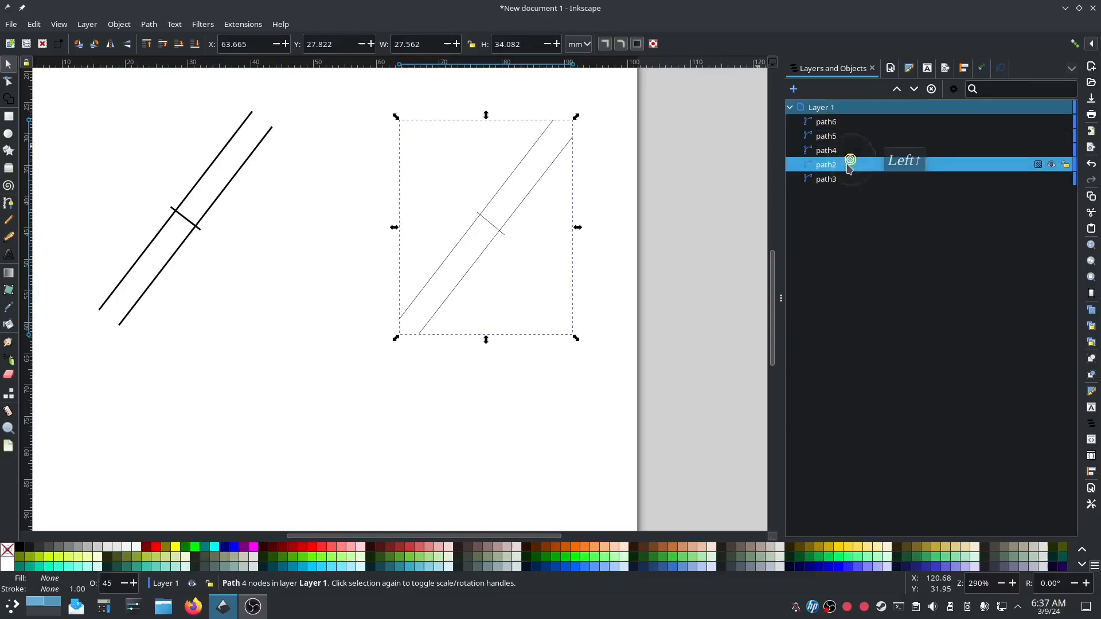
Select the two hand-drawn rails and the rung, path4 through path6, and combine them into one path
left_click(836, 152)
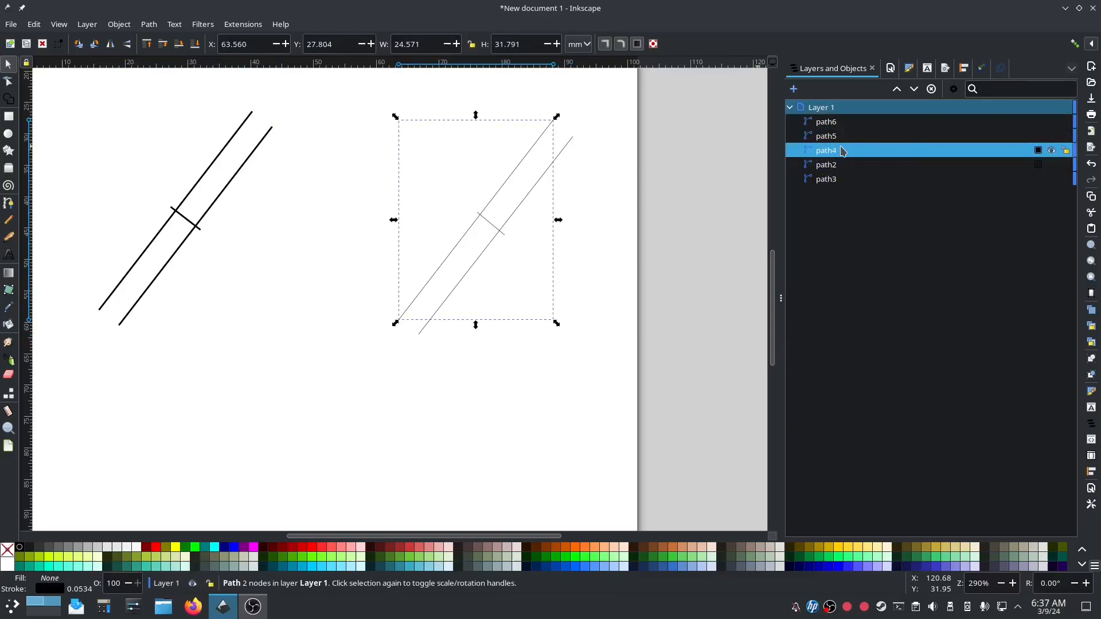
left_click(828, 136)
left_click(828, 121)
left_click(837, 150)
left_click(831, 123, "shift")
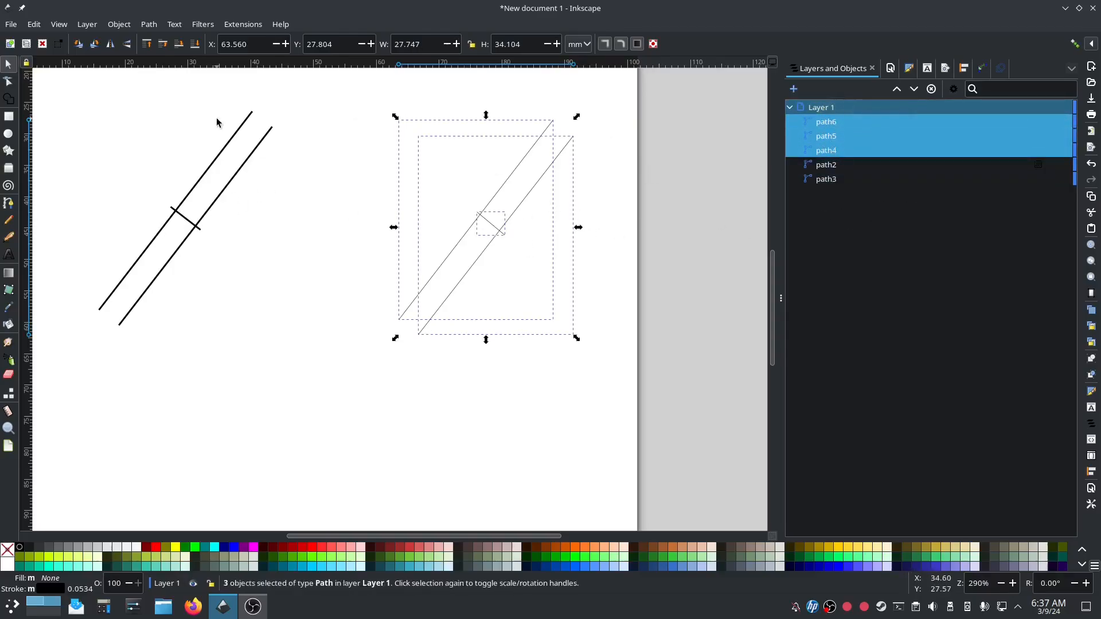
left_click(150, 24)
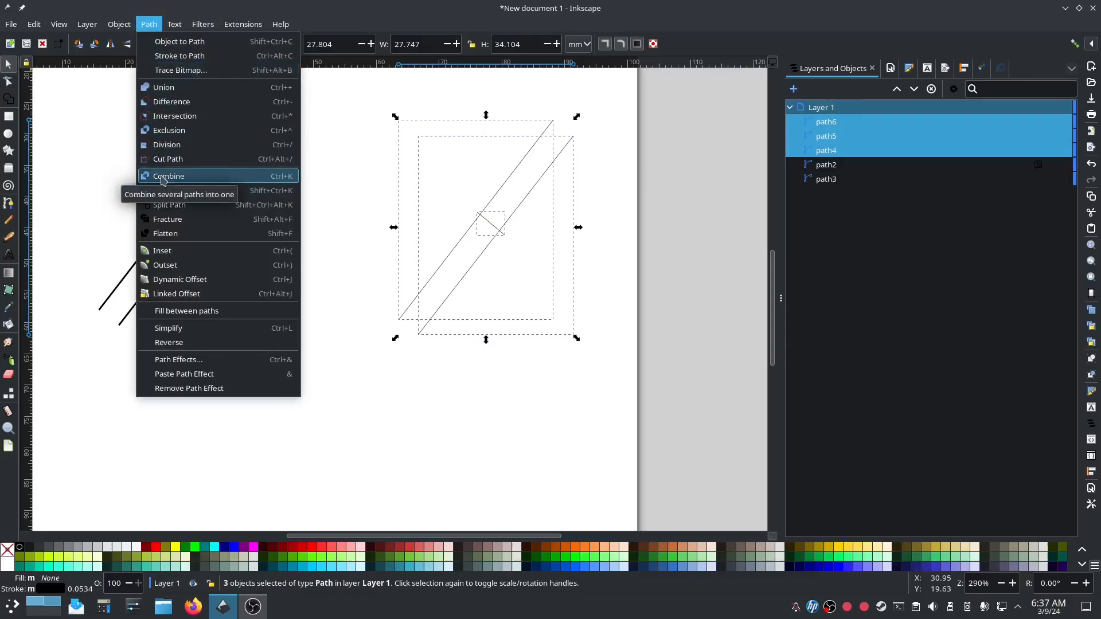
left_click(689, 268)
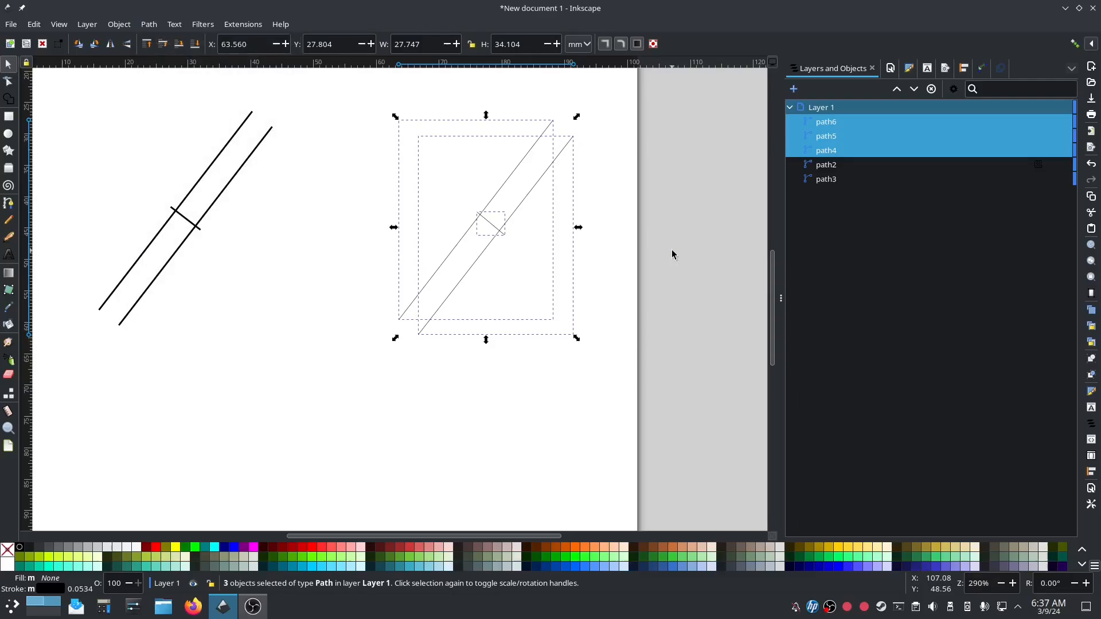
key("ctrl+k")
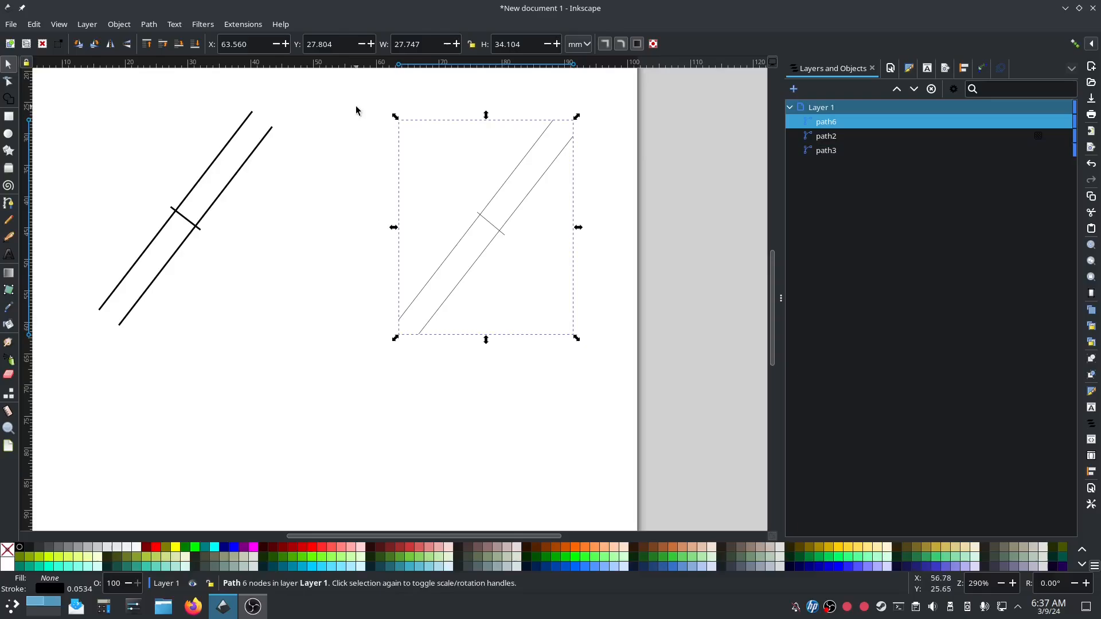
Enable Custom satin column for the combined rails-and-rung path in Ink/Stitch Params and apply the settings
left_click(243, 25)
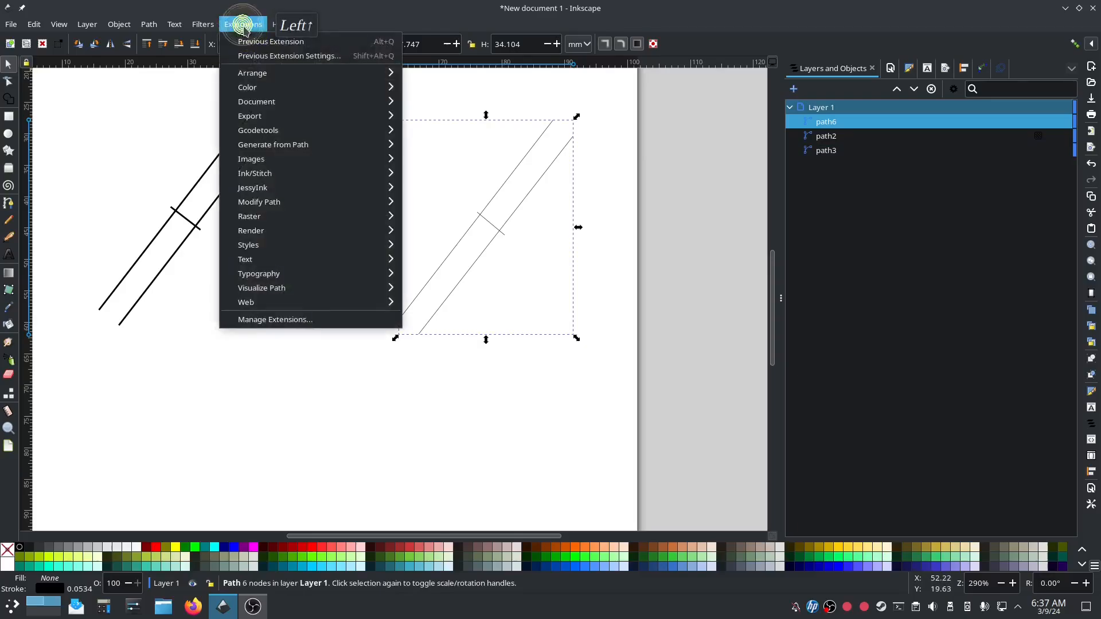
mouse_move(262, 179)
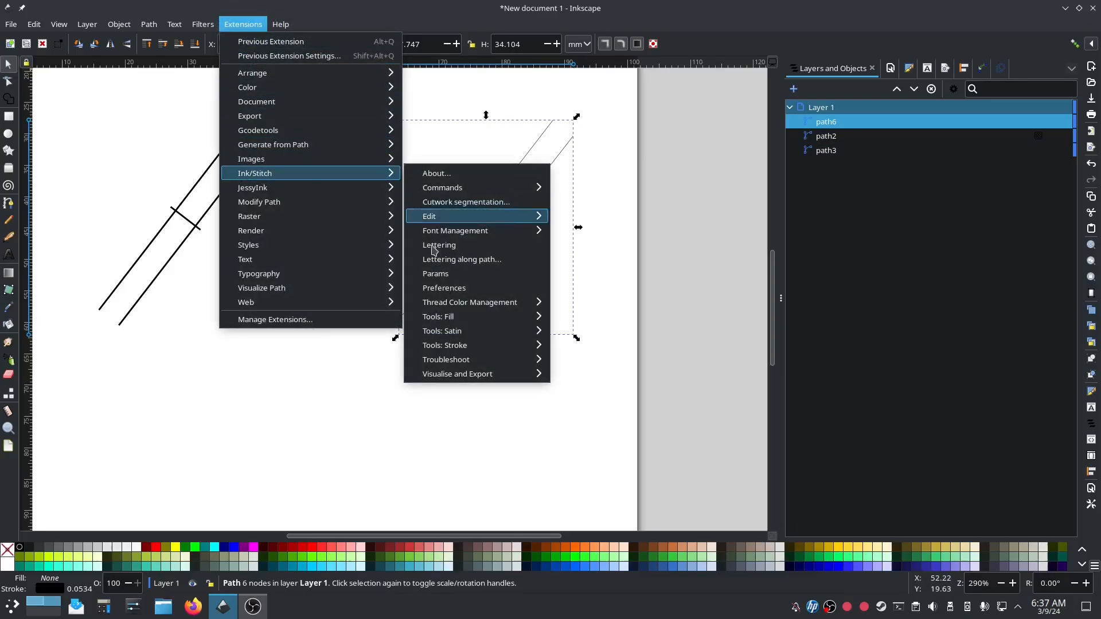
left_click(435, 275)
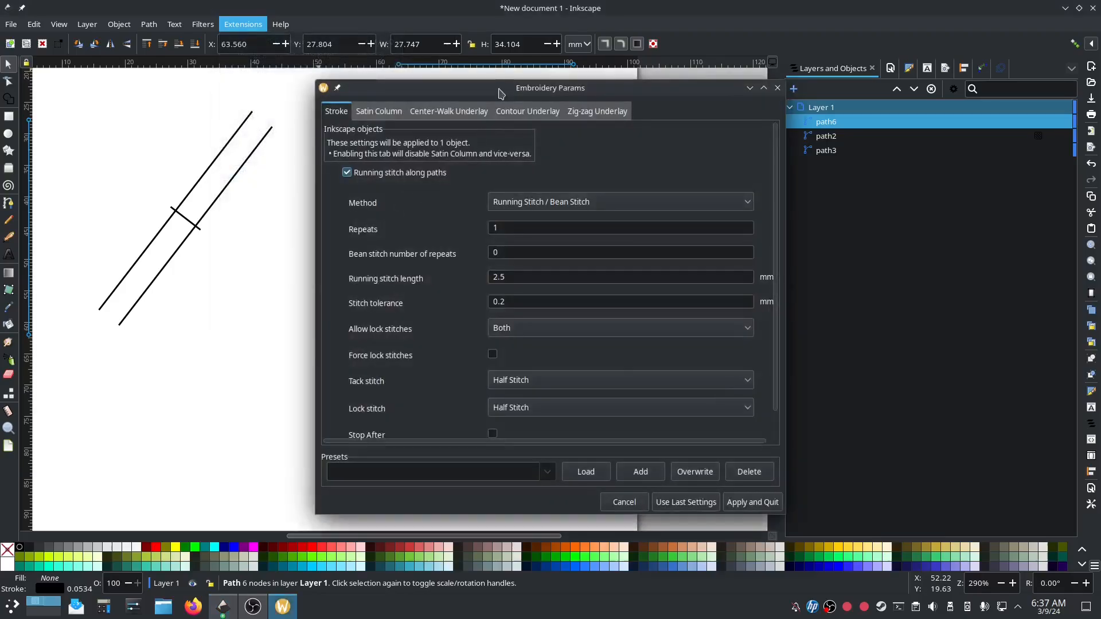
left_click_drag(499, 84, 278, 73)
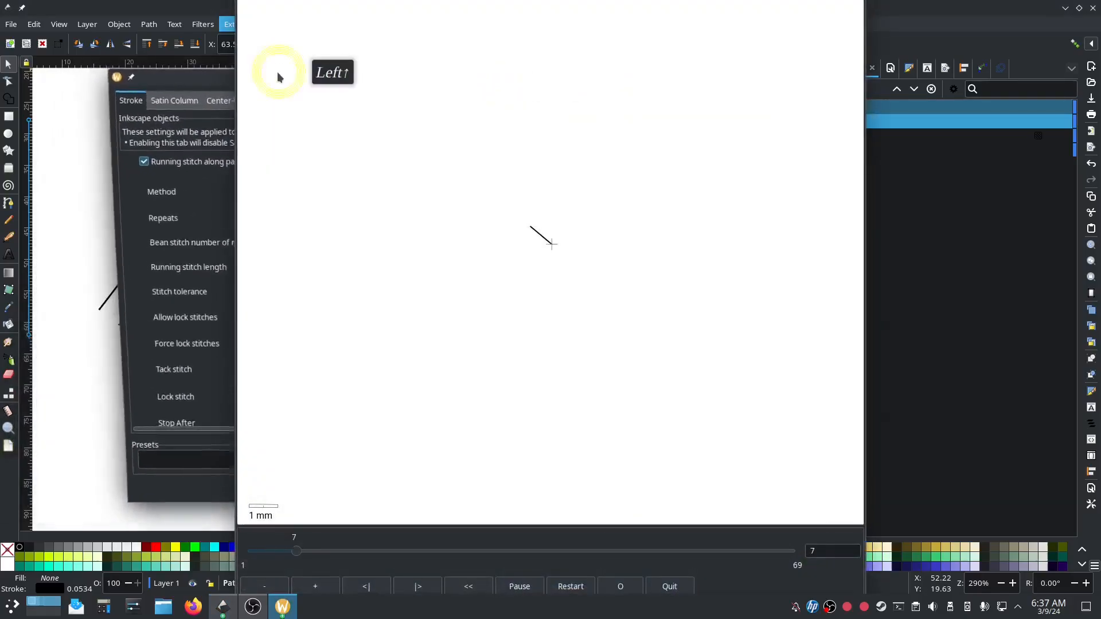
left_click(158, 100)
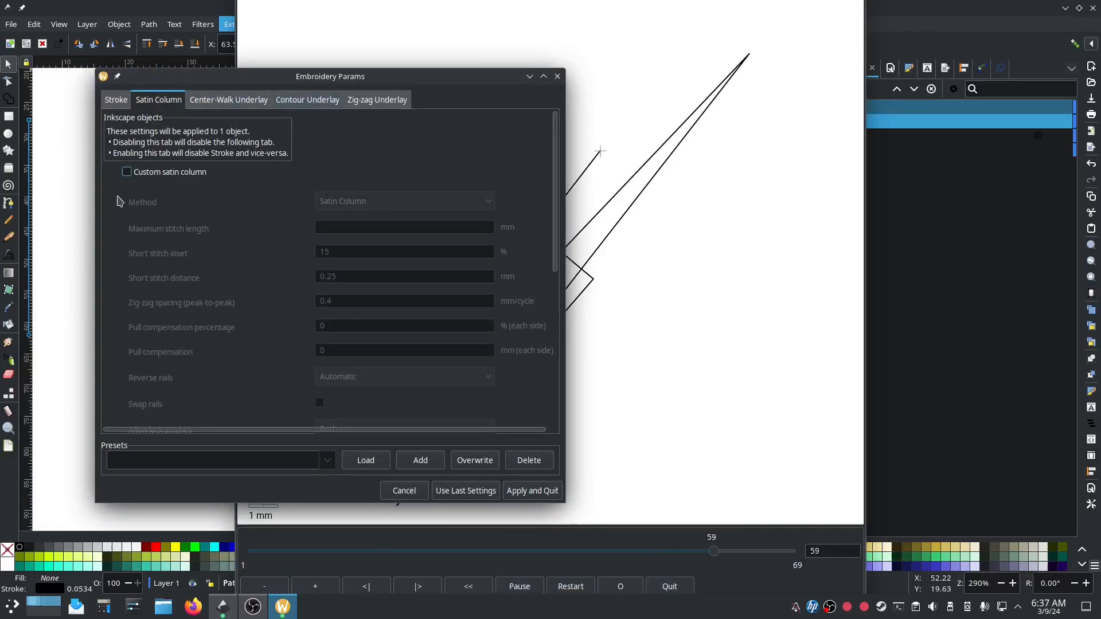
left_click(126, 172)
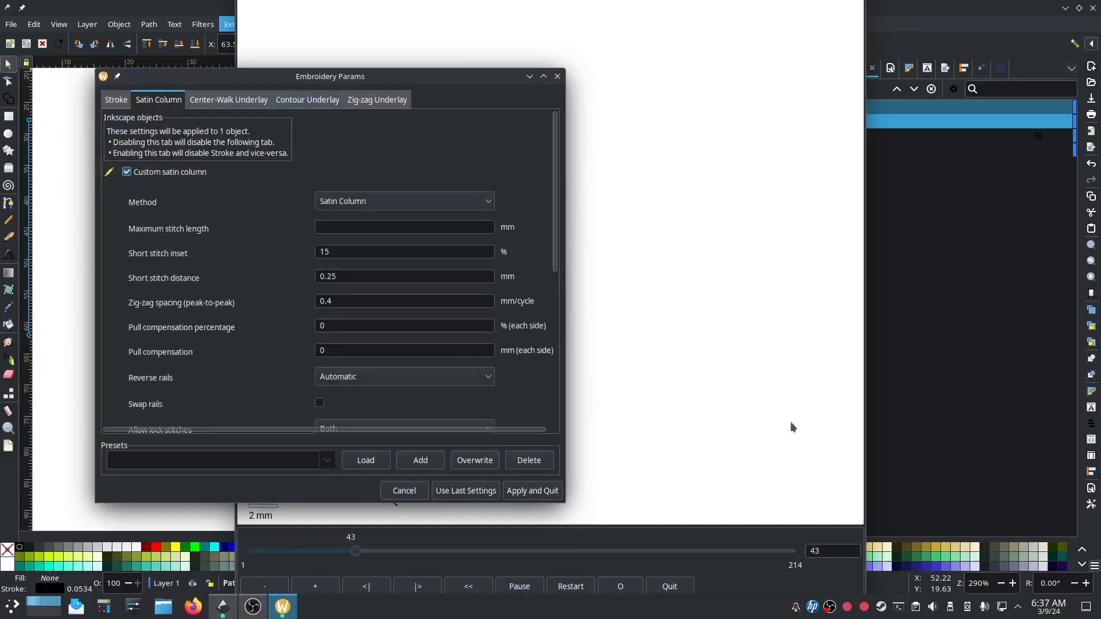
left_click(794, 449)
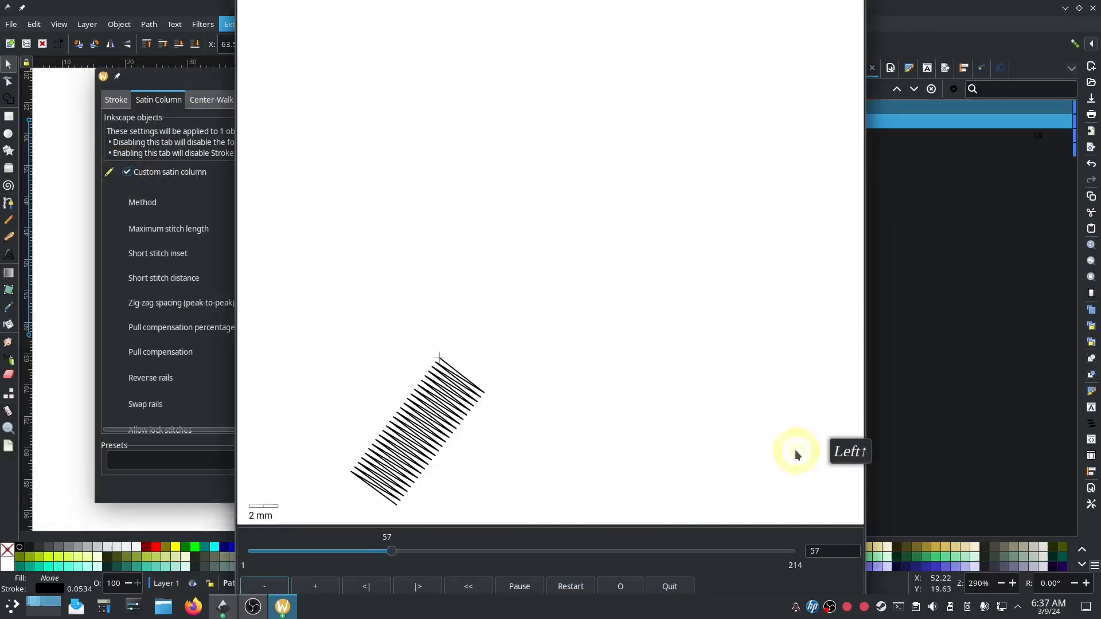
left_click(158, 481)
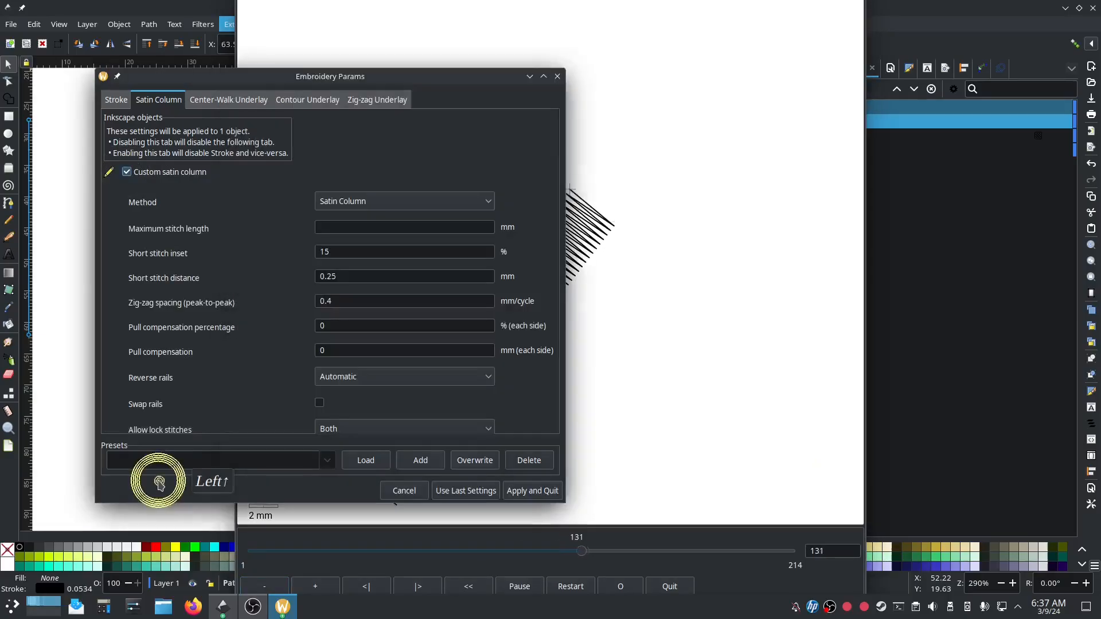
left_click(536, 488)
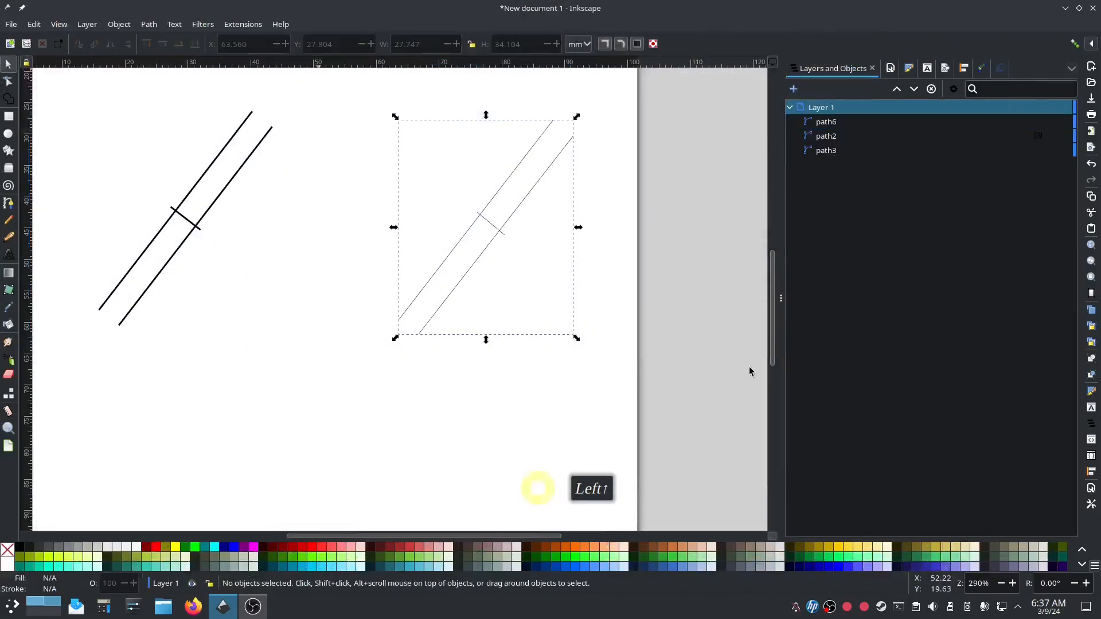
Preview the stitches of both satin paths, path6 and path3, together in Ink/Stitch Params, then close it without applying
left_click(834, 150, "ctrl")
left_click(243, 24)
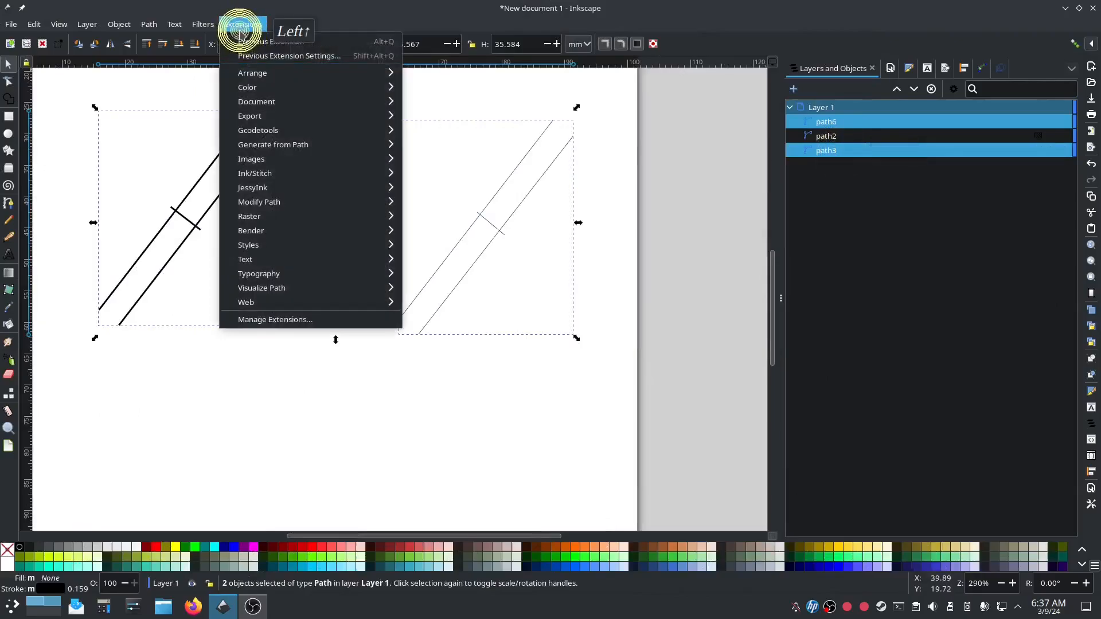
mouse_move(300, 176)
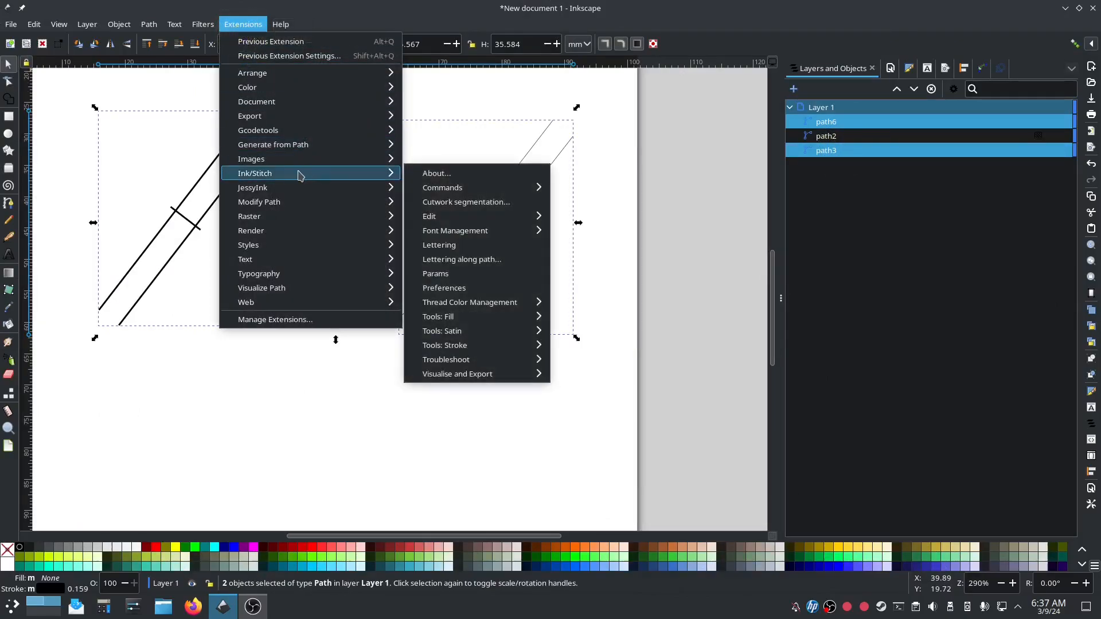
left_click(438, 279)
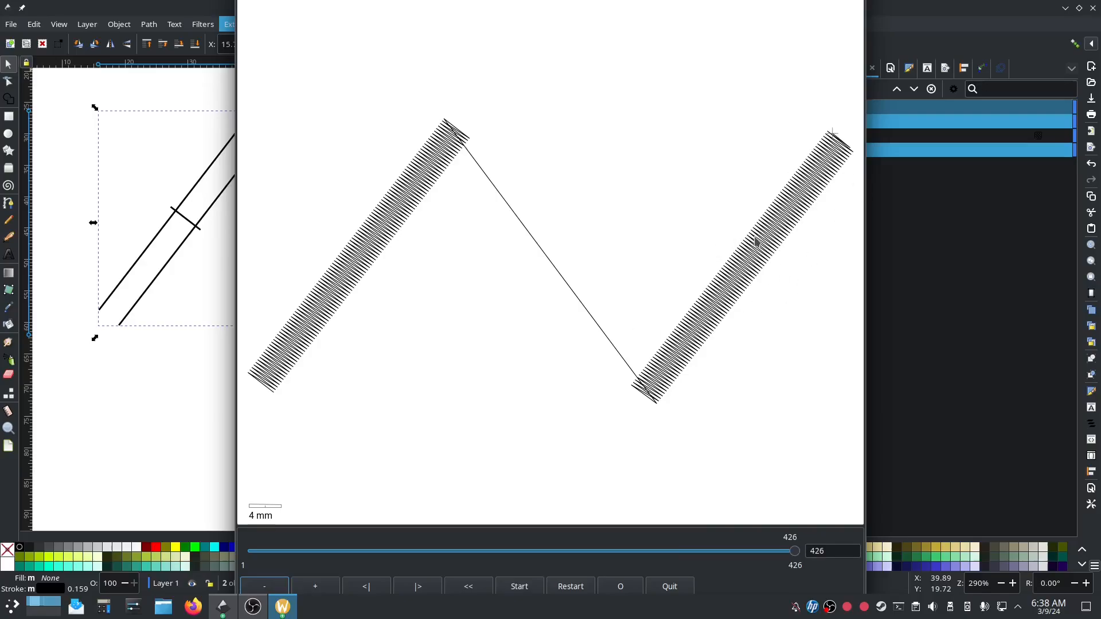
left_click(657, 585)
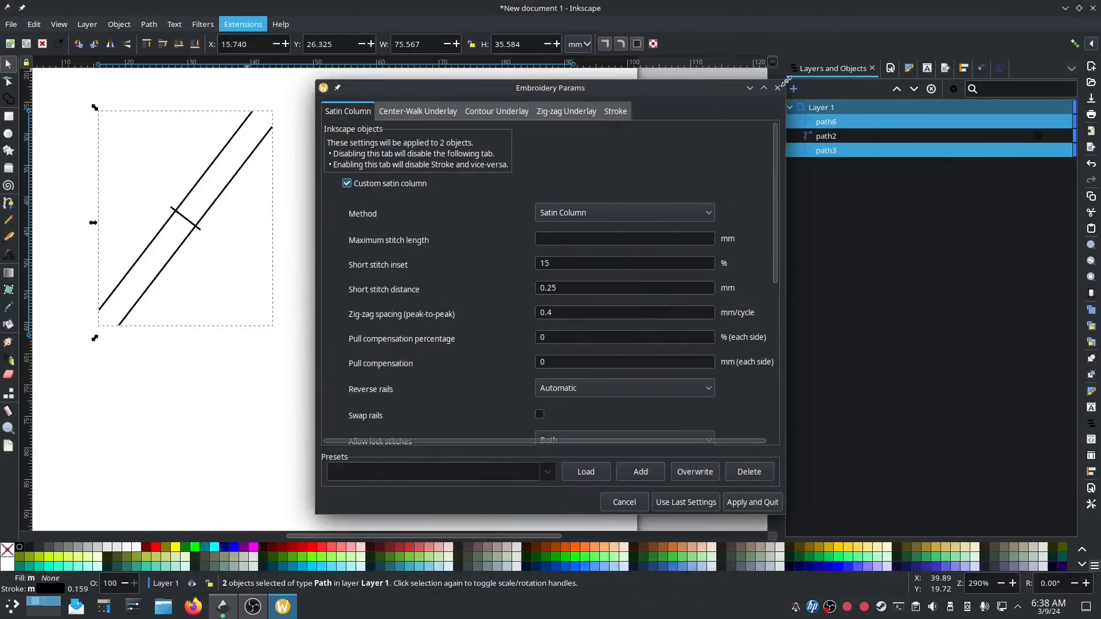
left_click(775, 90)
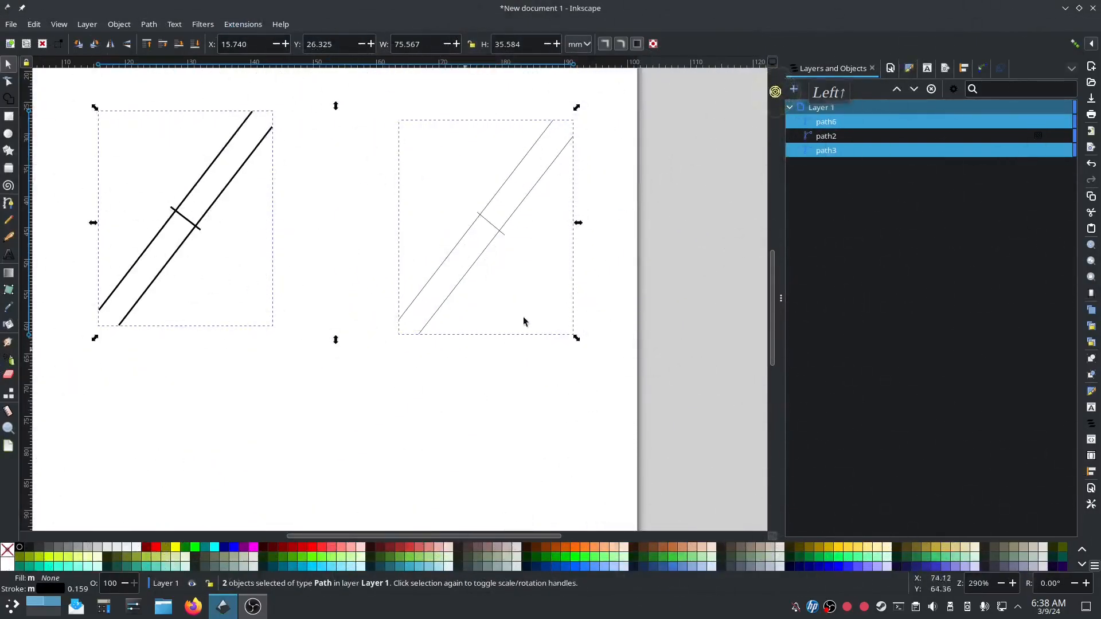
Delete the combined path6 and give the unpainted bar path2 a flat black fill
left_click(839, 121)
key("Delete")
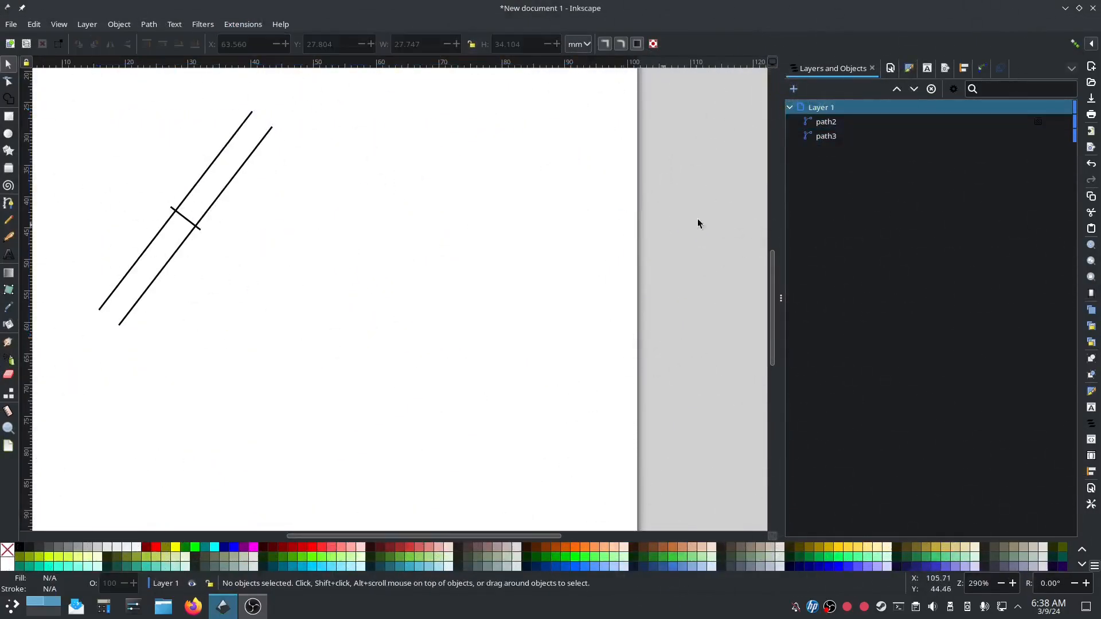
left_click(843, 122)
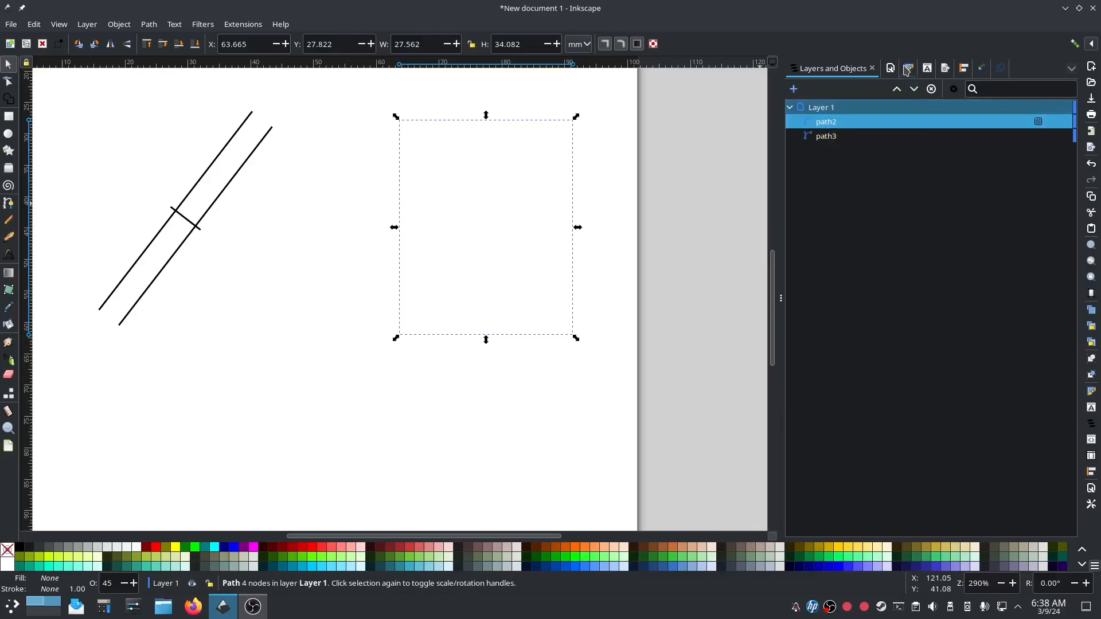
left_click(909, 69)
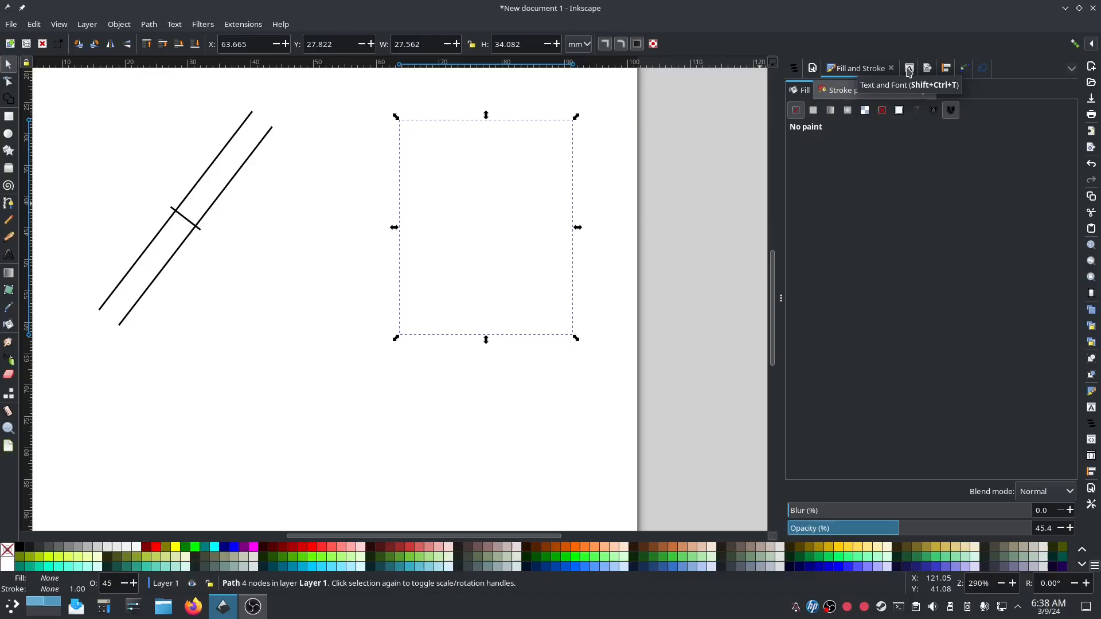
left_click(804, 90)
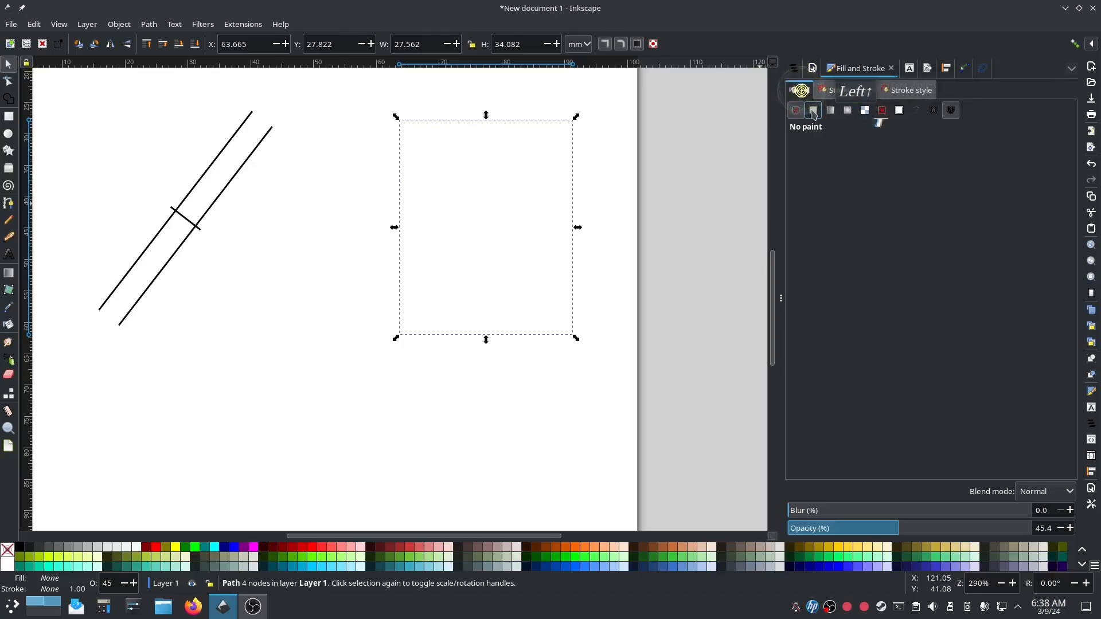
left_click(812, 110)
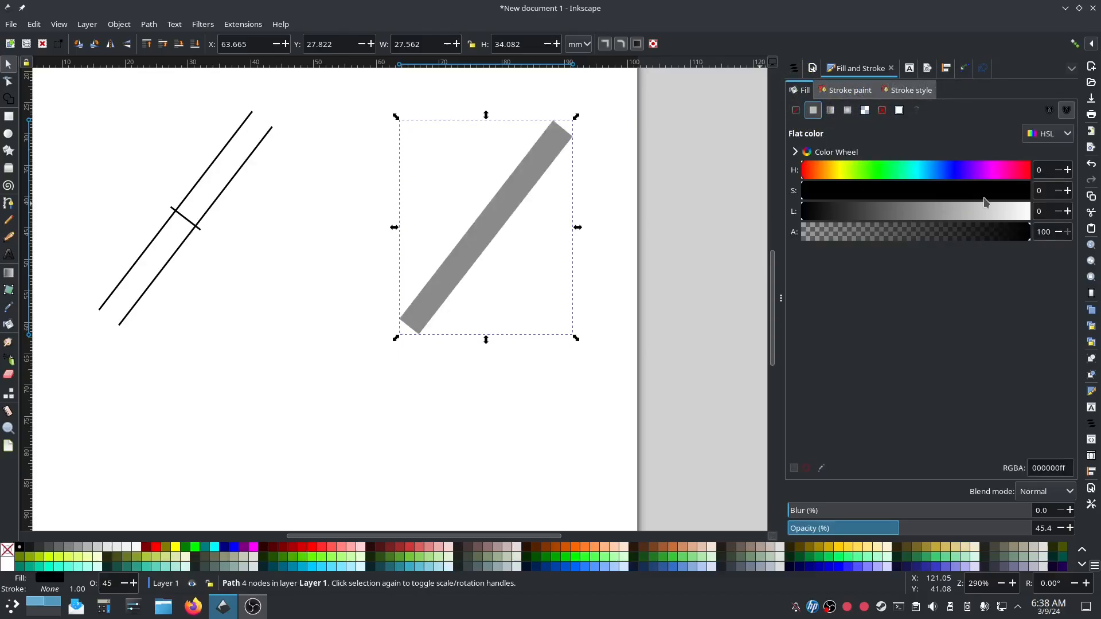
left_click(791, 68)
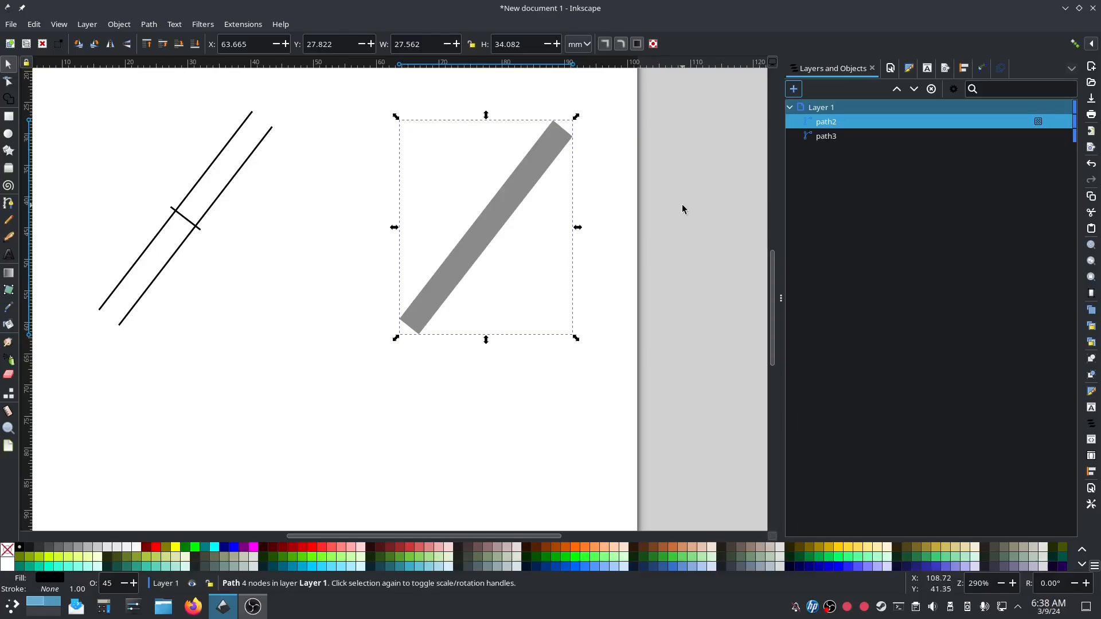
Draw a straight Pen line along the grey bar's upper-left long edge, from its lower corner to its upper corner
left_click(8, 203)
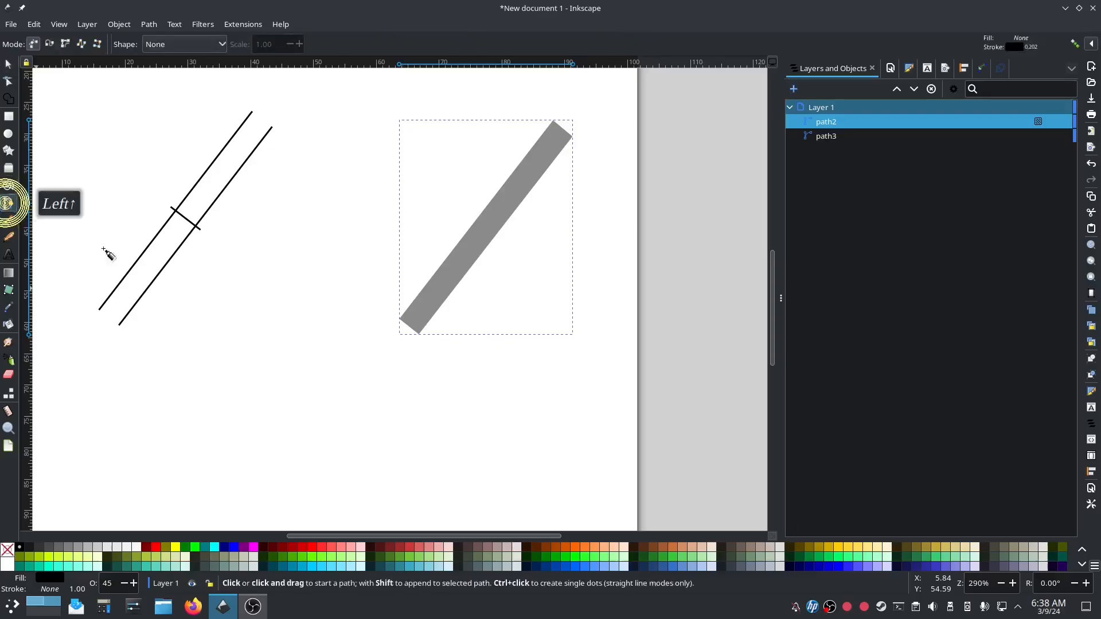
left_click(399, 318)
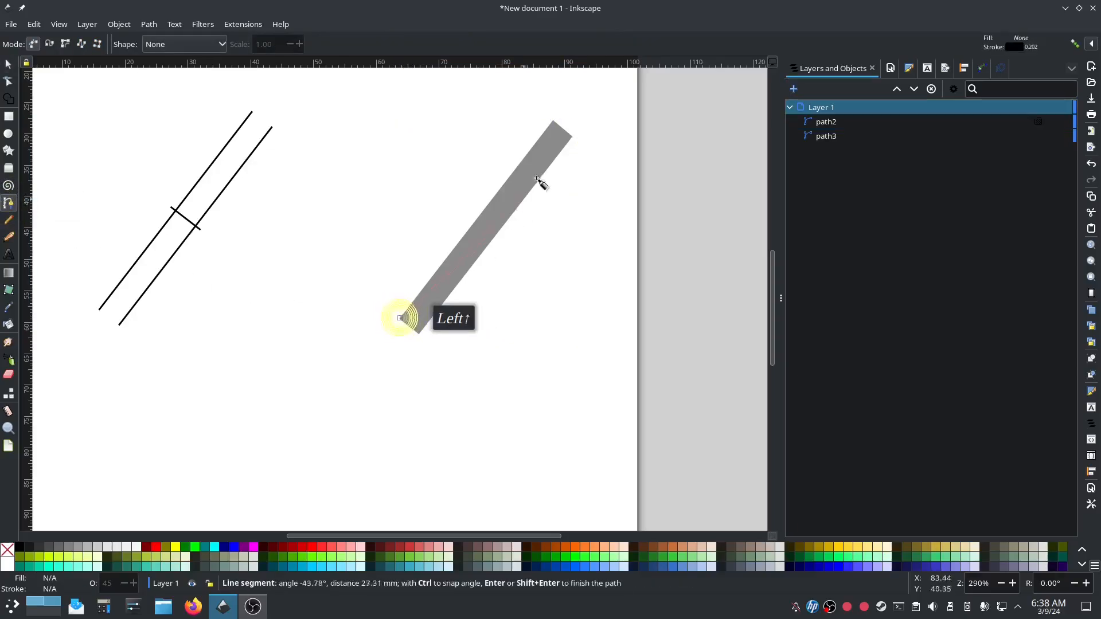
double_click(553, 122)
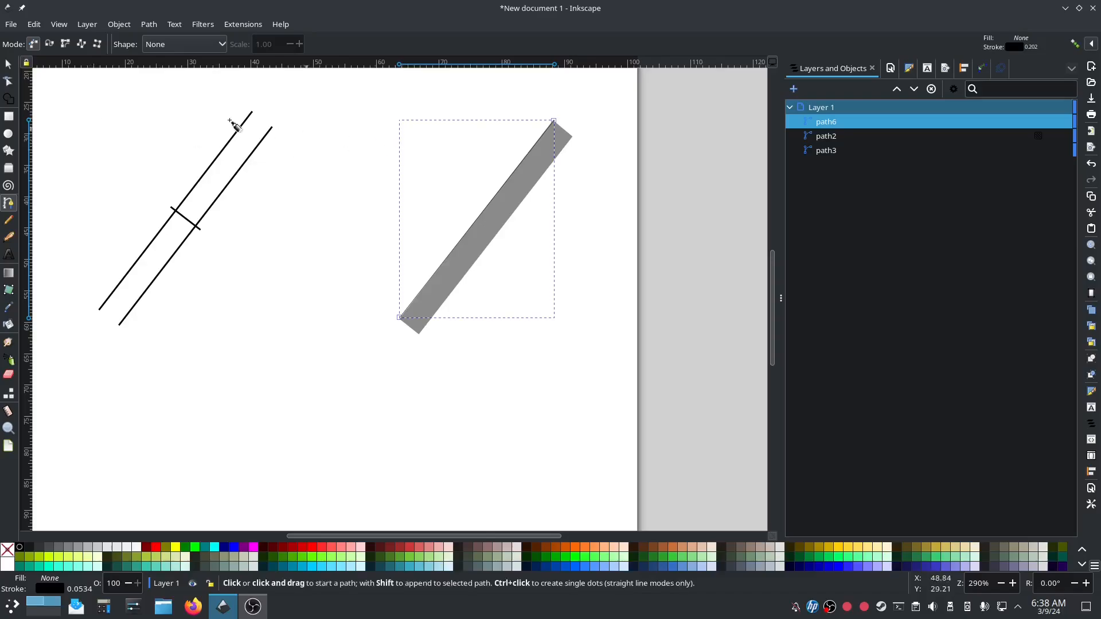
Duplicate the new line onto the grey bar's lower-right long edge and select both lines
left_click(8, 64)
key("ctrl")
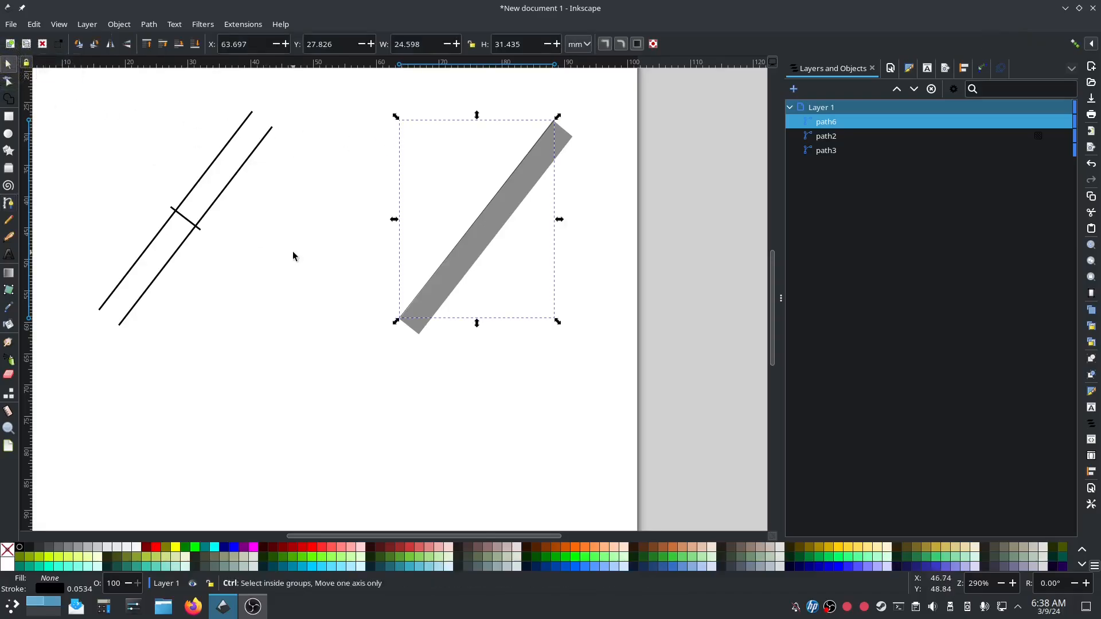
key("ctrl+d")
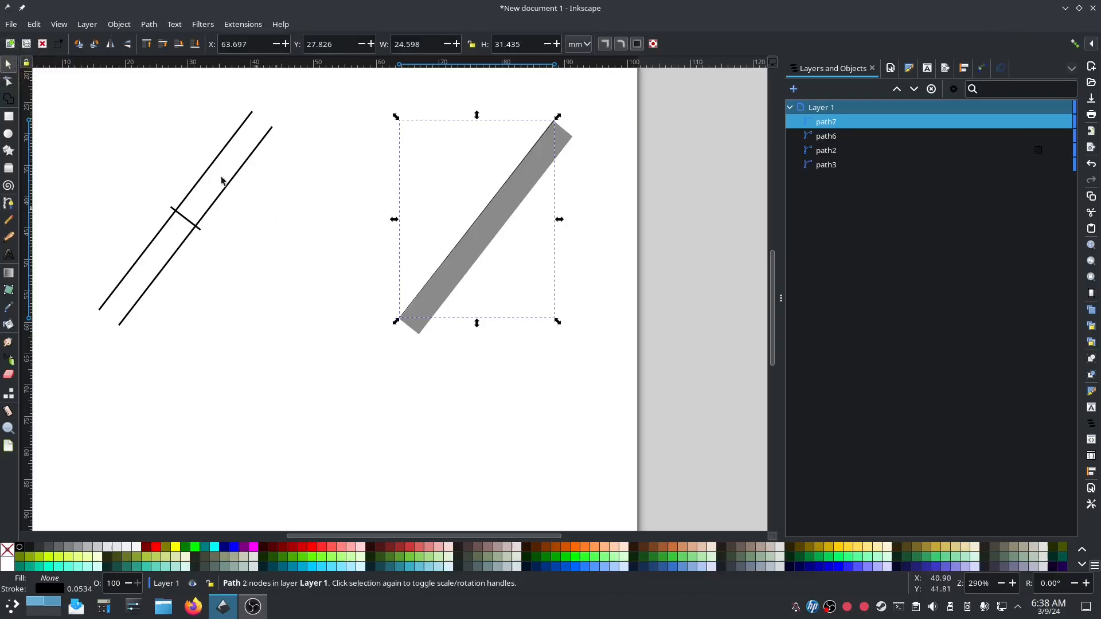
left_click(36, 30)
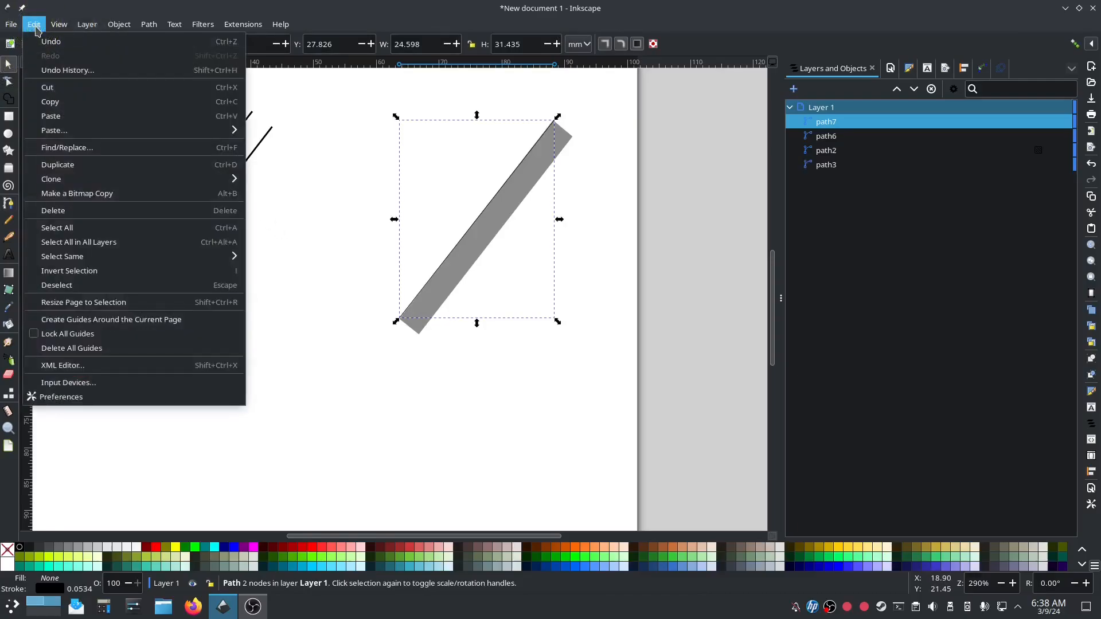
mouse_move(161, 25)
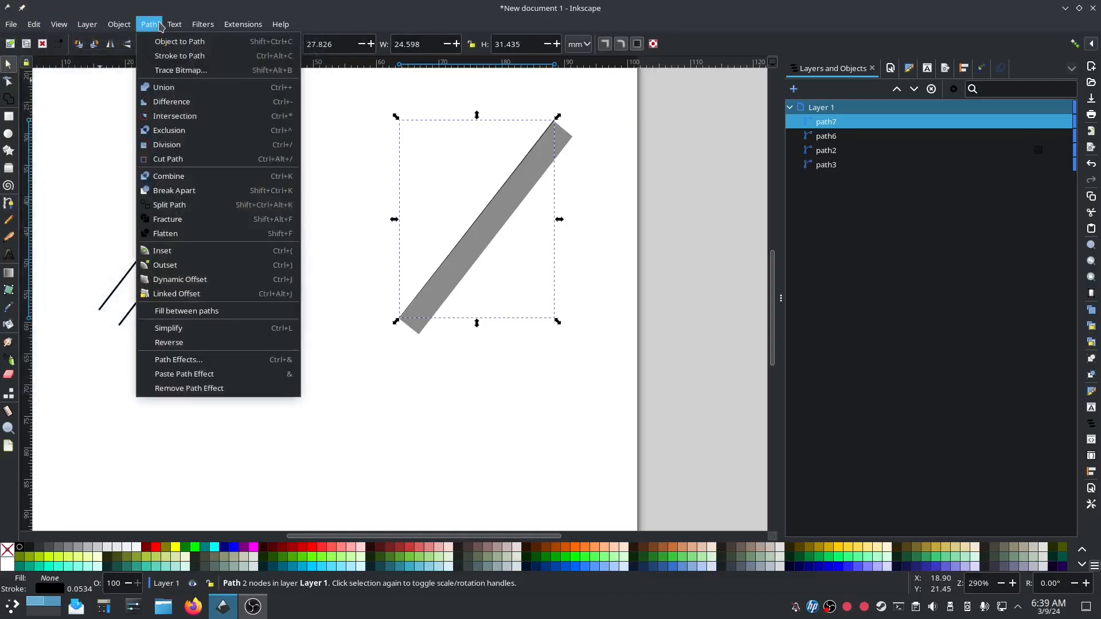
mouse_move(36, 26)
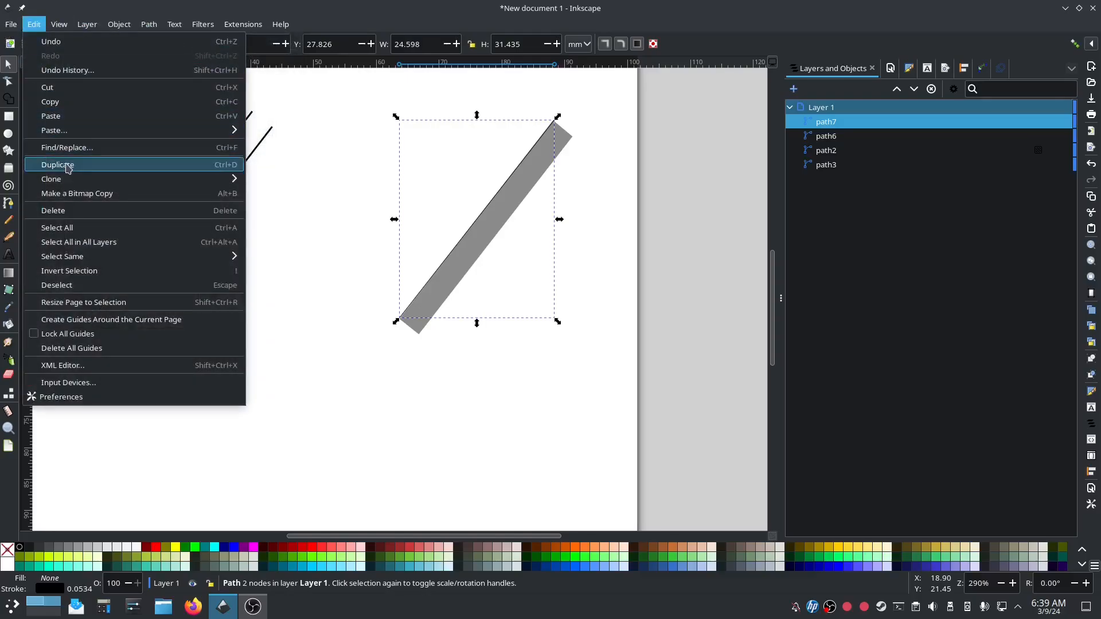
left_click(319, 191)
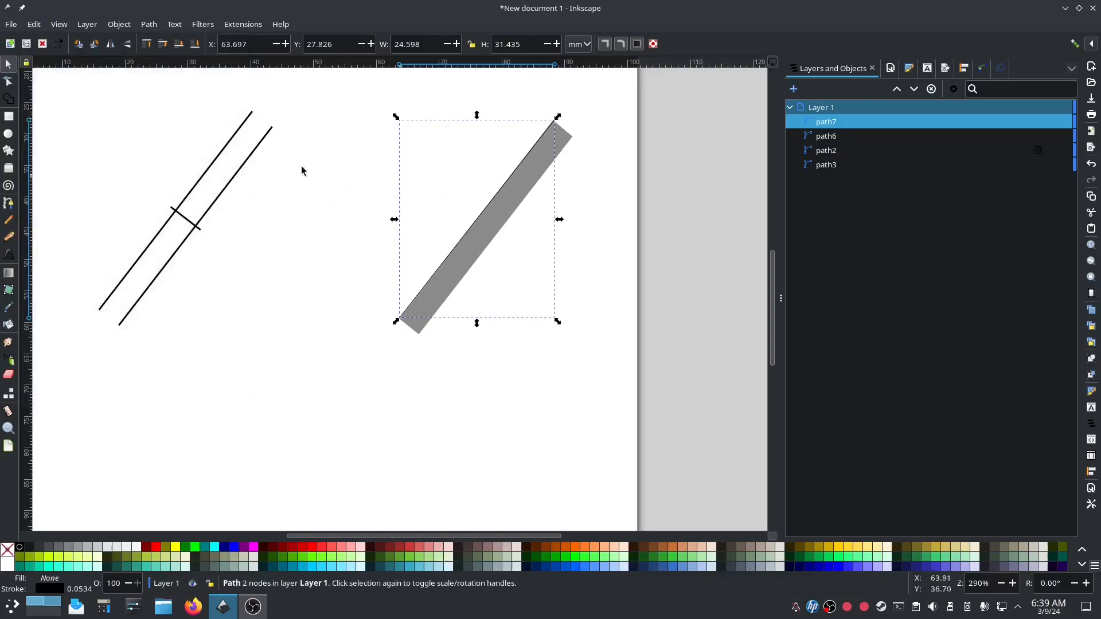
mouse_move(497, 213)
left_mouse_down()
mouse_move(509, 235)
mouse_move(508, 222)
left_mouse_up()
left_click(826, 135, "shift")
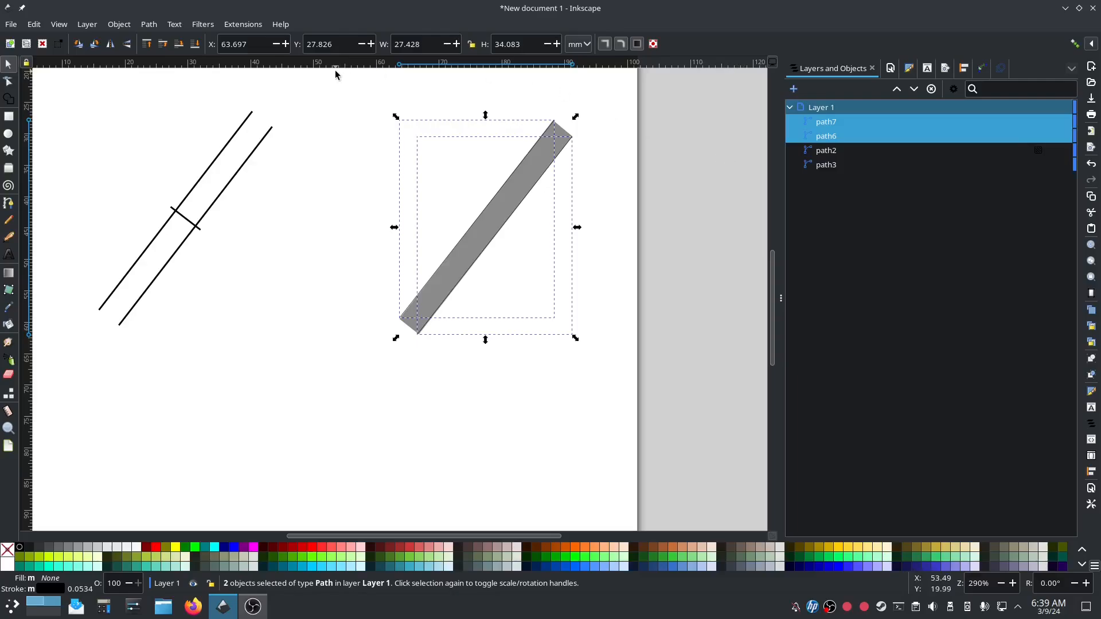
Combine the two selected lines into one path and apply Custom satin column to it in Ink/Stitch Params, previewing the stitches
key("ctrl+plus")
left_click(243, 24)
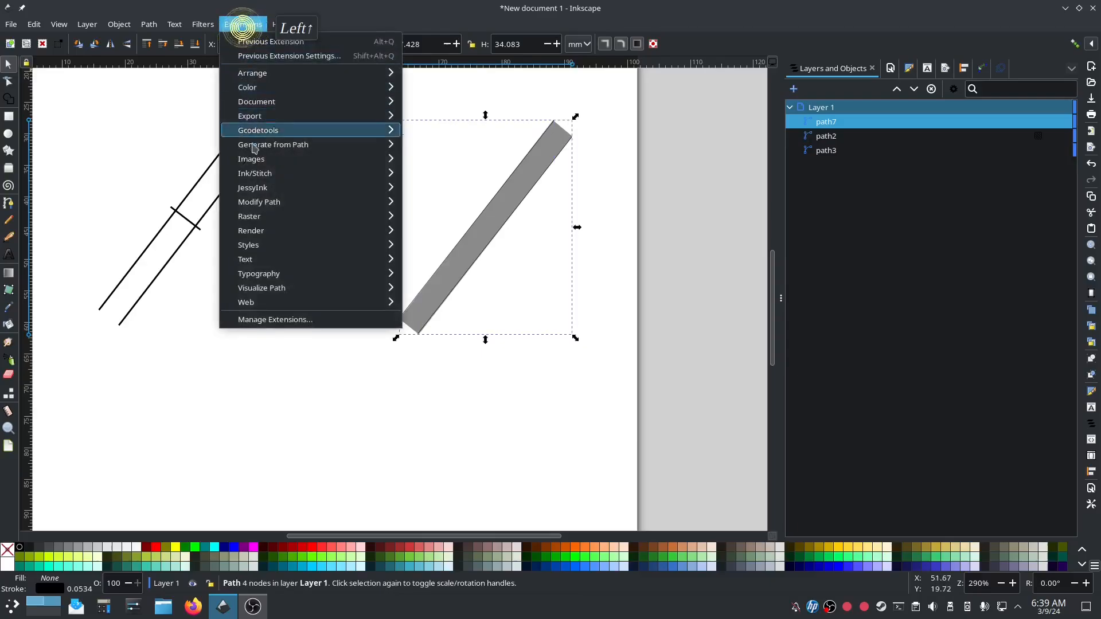
mouse_move(254, 173)
left_click(450, 275)
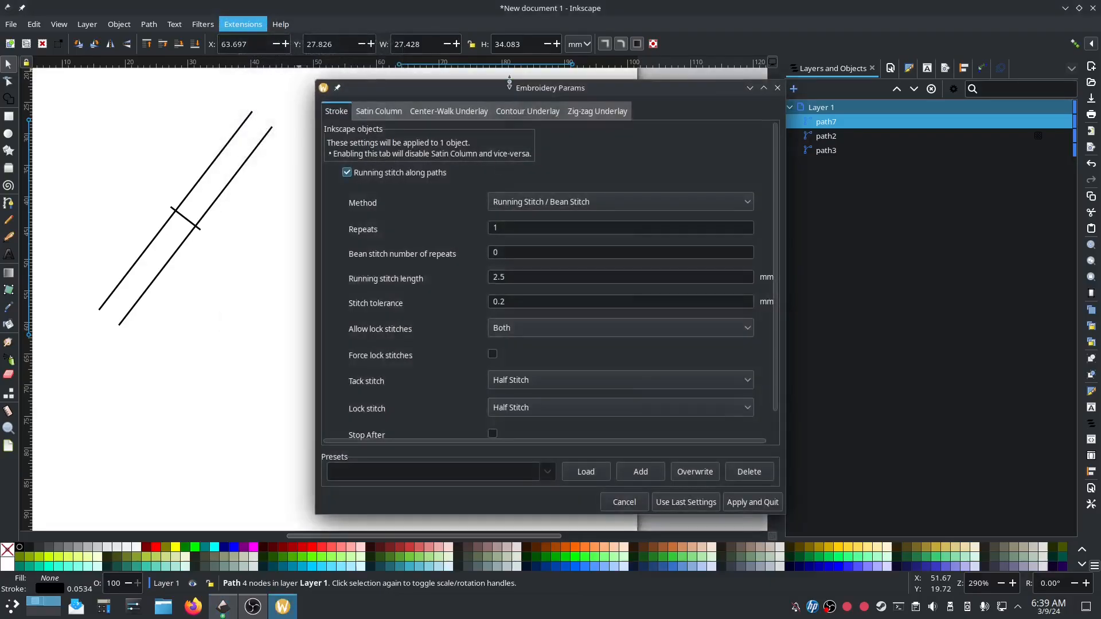
left_click_drag(510, 88, 297, 70)
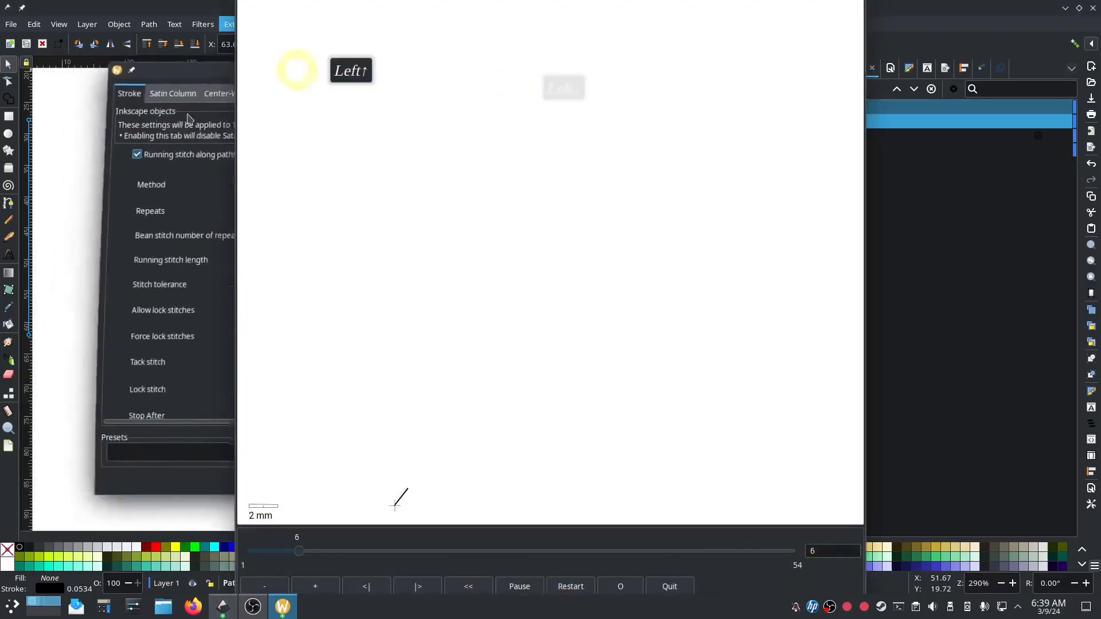
left_click(172, 94)
left_click(134, 166)
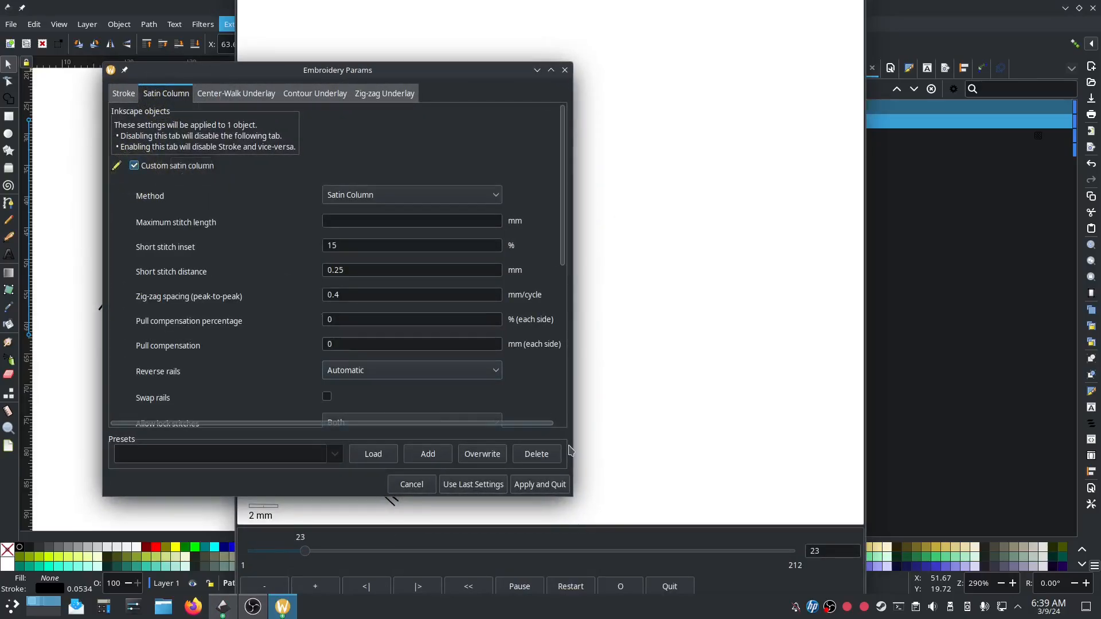
left_click(805, 483)
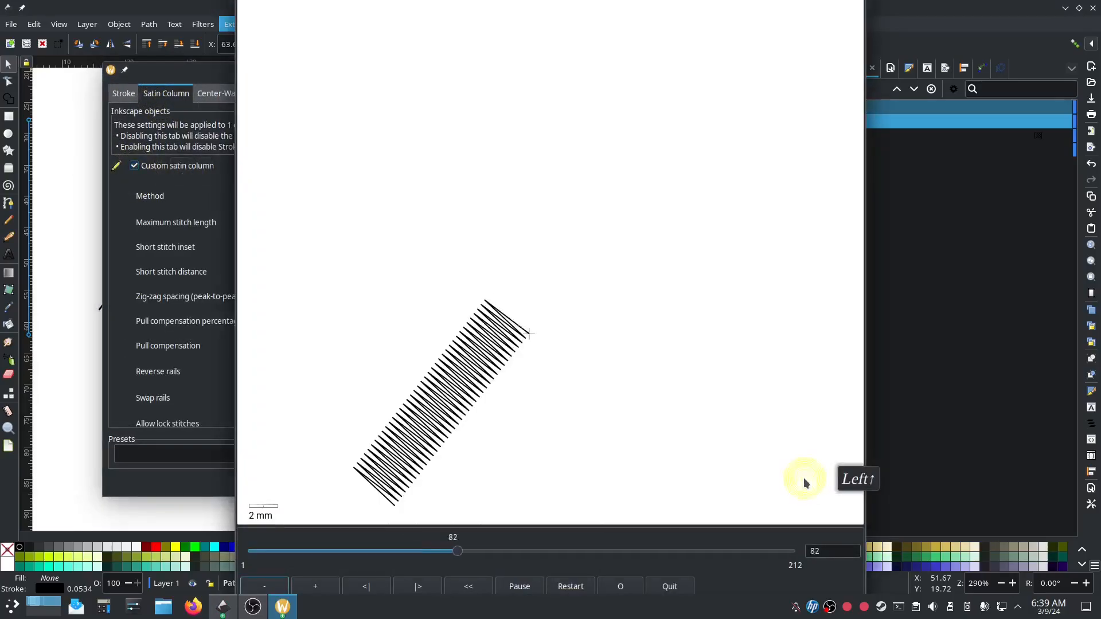
left_click(178, 489)
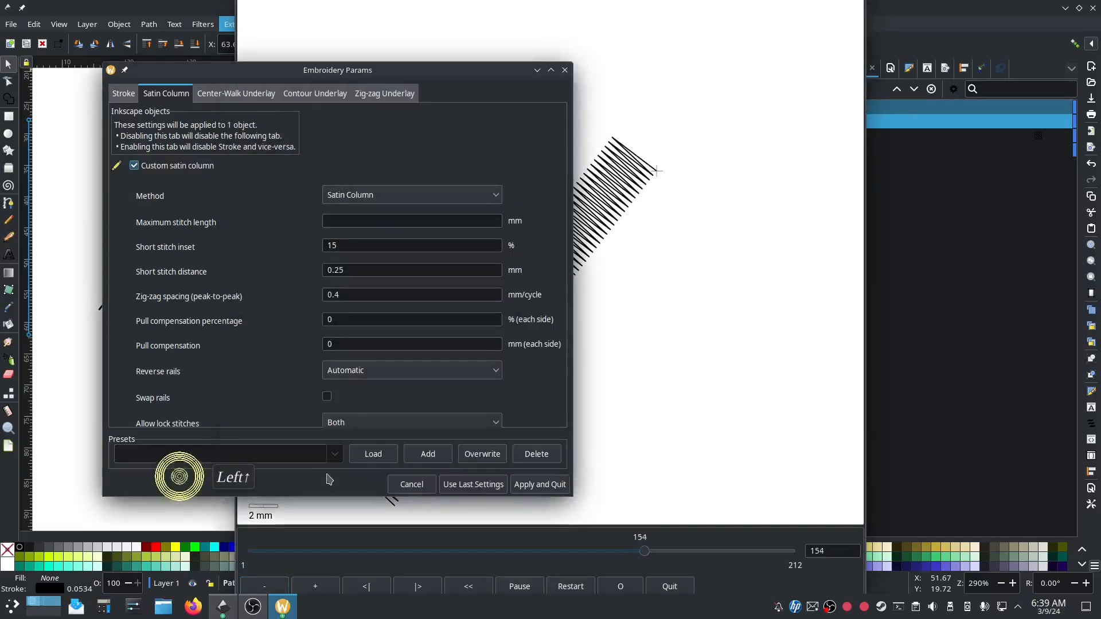
left_click(541, 485)
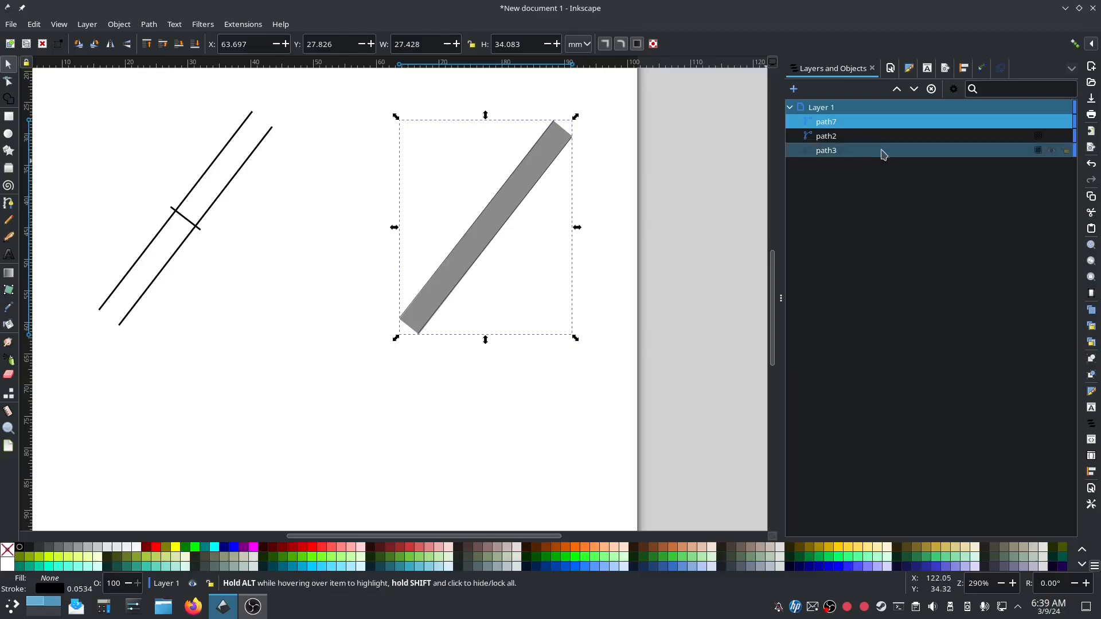
Delete path3, path2 and path7 from Layer 1
left_click(848, 149)
left_click(847, 138, "shift")
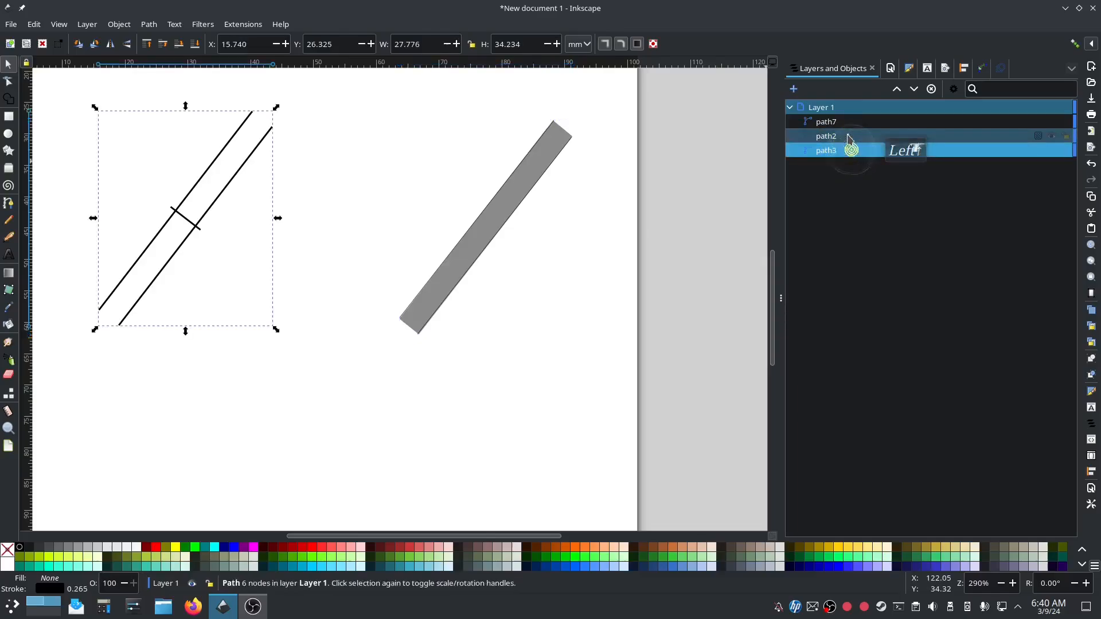
left_click(844, 123, "shift")
key("Delete")
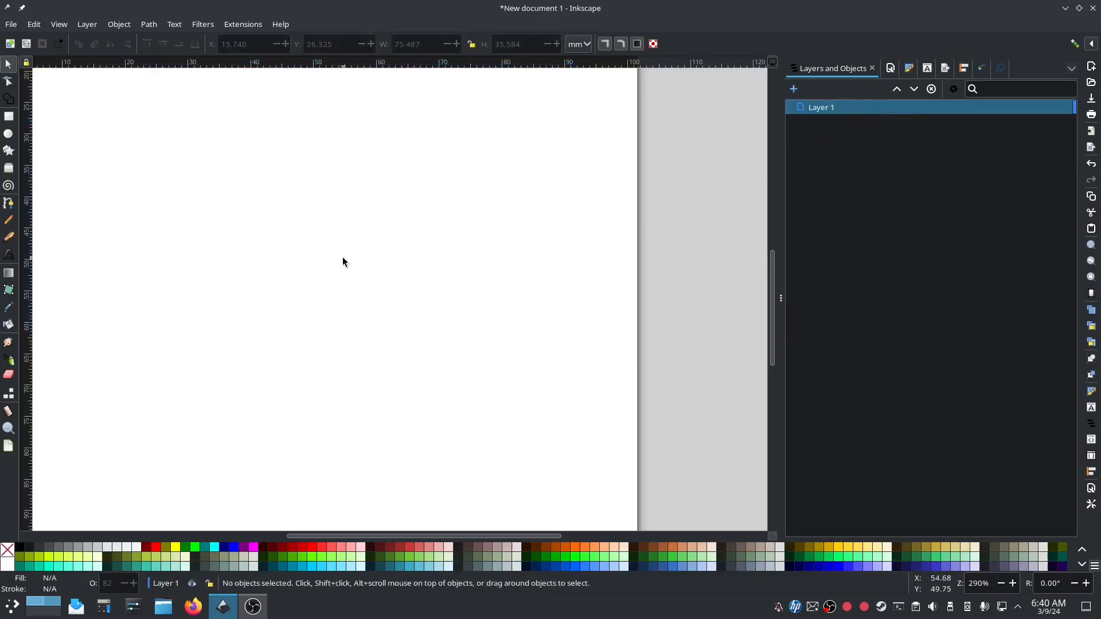
Create the text LTL in Sans Bold at 150 pt
left_click(9, 254)
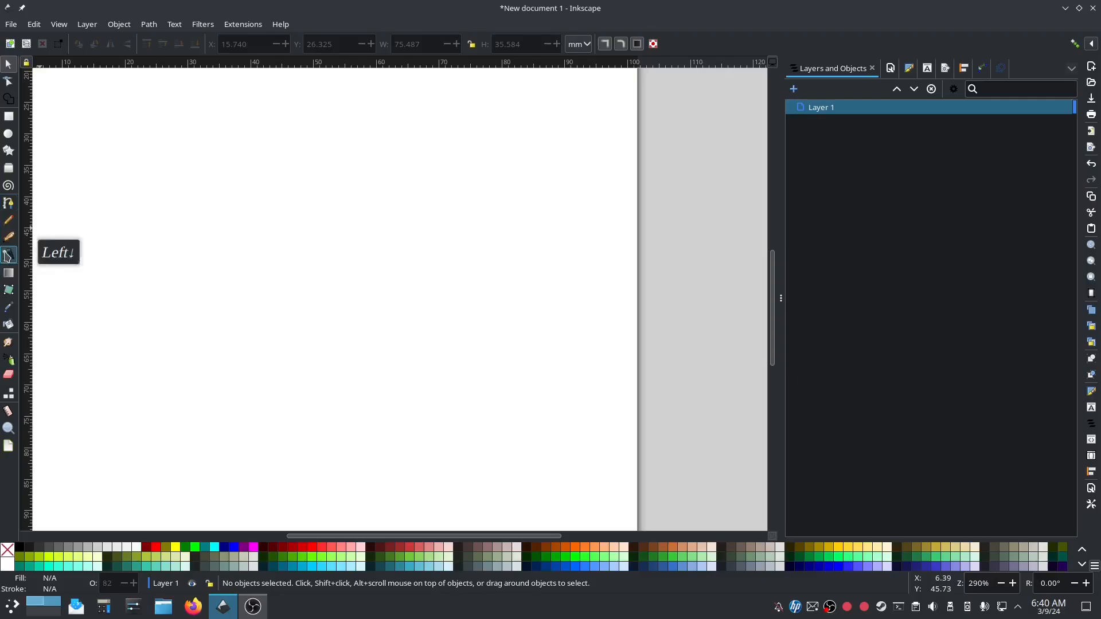
left_click(138, 250)
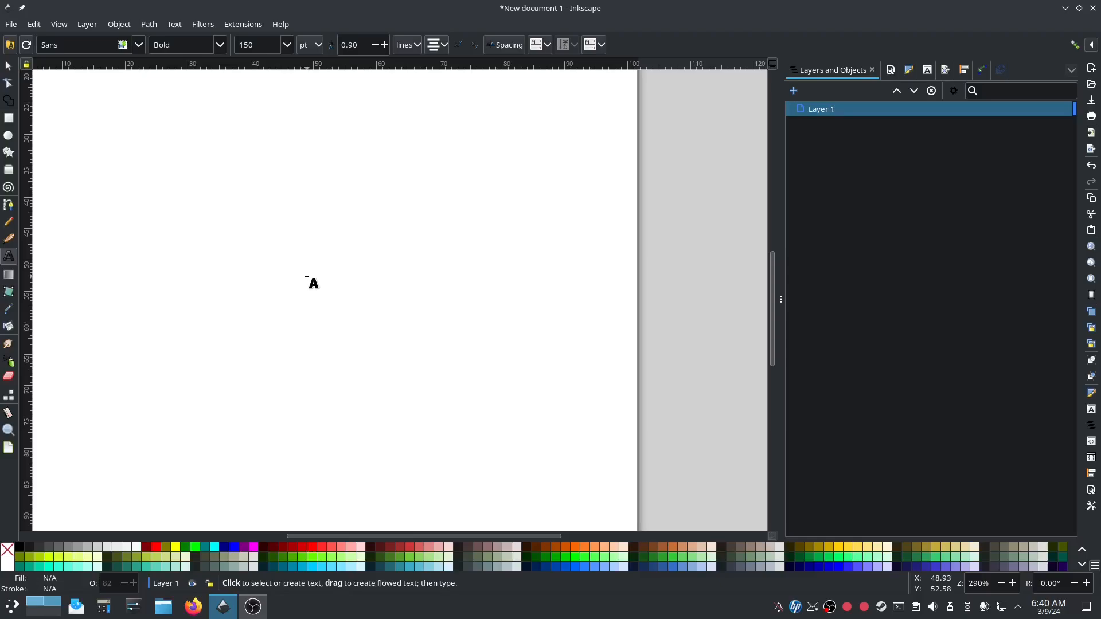
type("LTL")
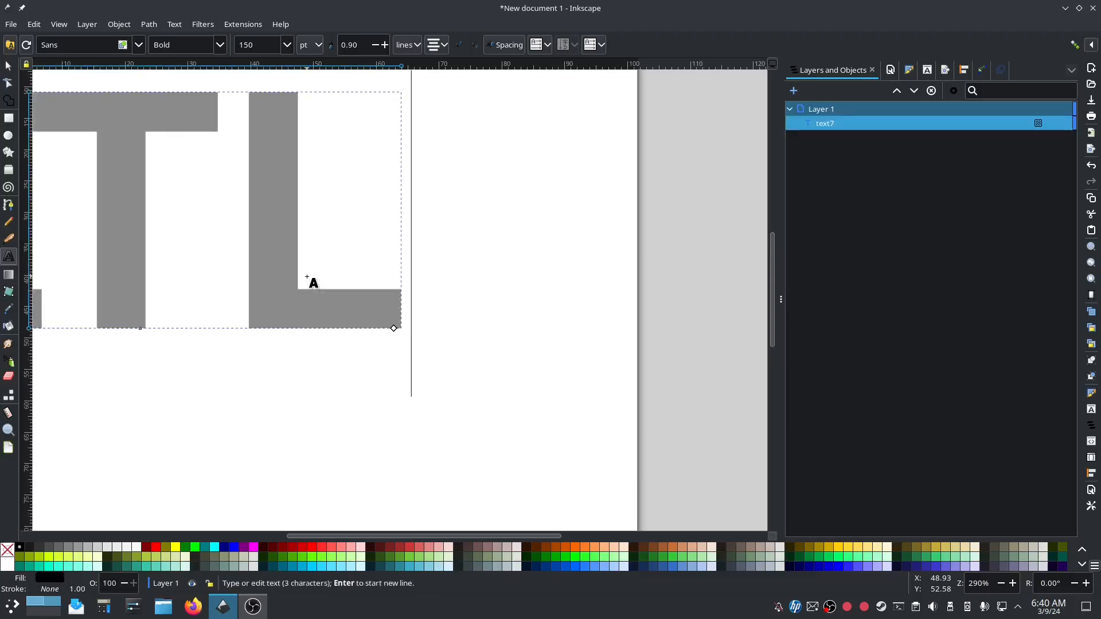
key("Escape")
Move the LTL text fully onto the upper part of the page and show its font settings
scroll(474, 319, "down", 2)
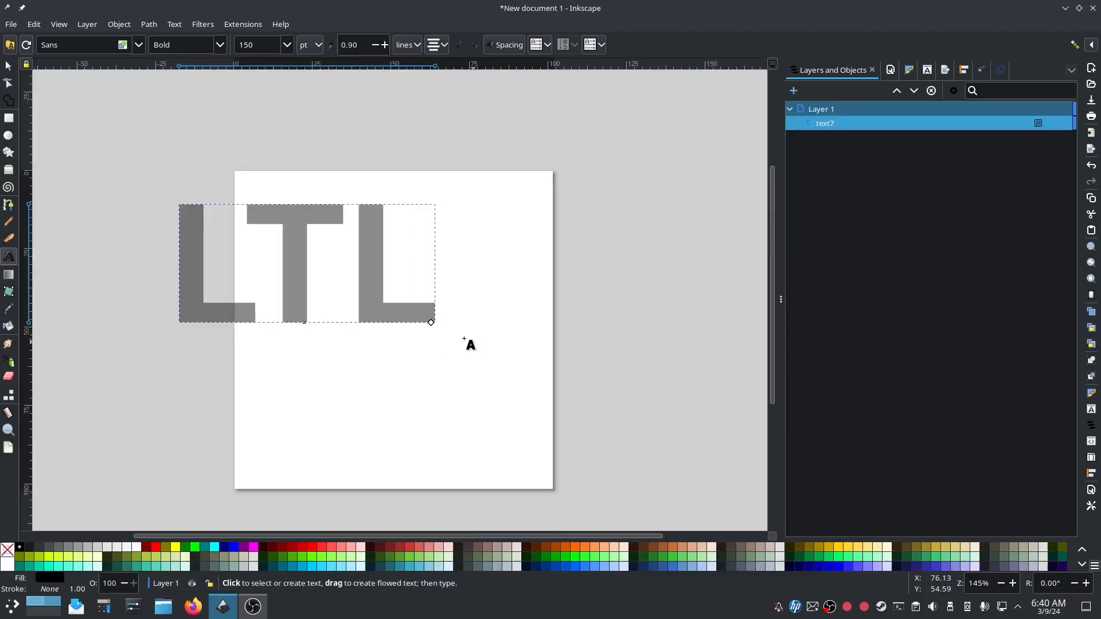
left_click(8, 65)
left_click_drag(285, 248, 391, 227)
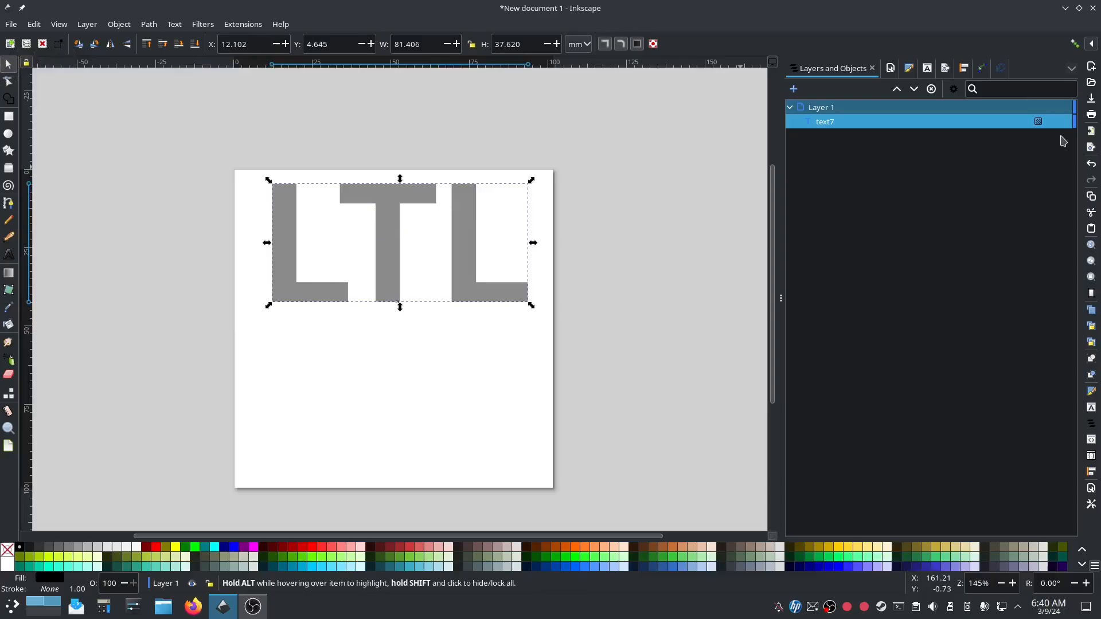
left_click(925, 69)
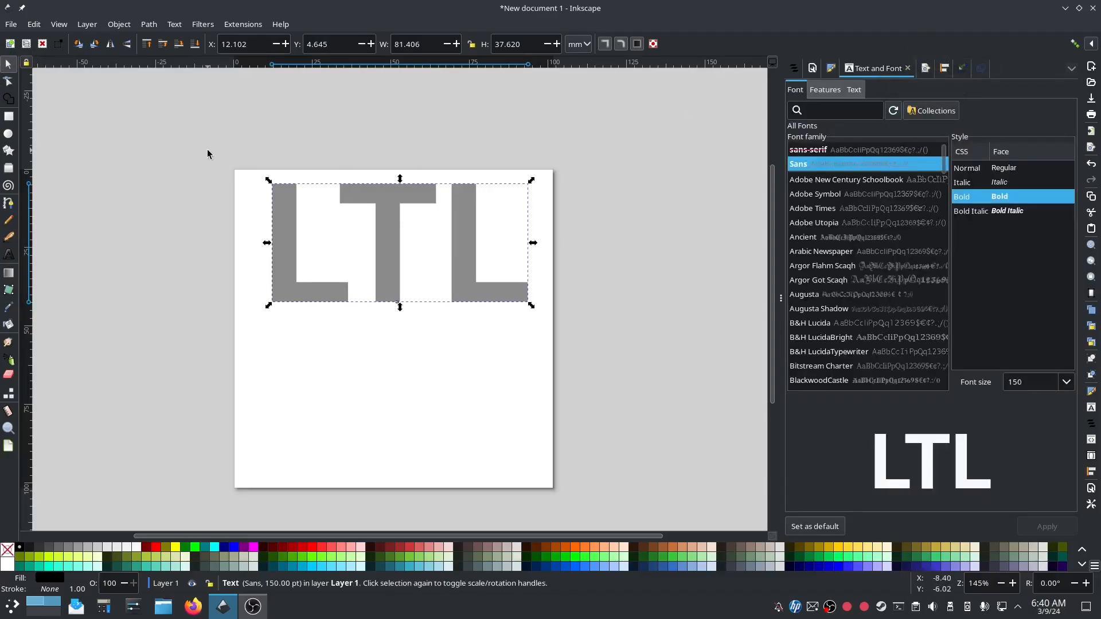
left_click(214, 128)
left_click(227, 24)
mouse_move(302, 172)
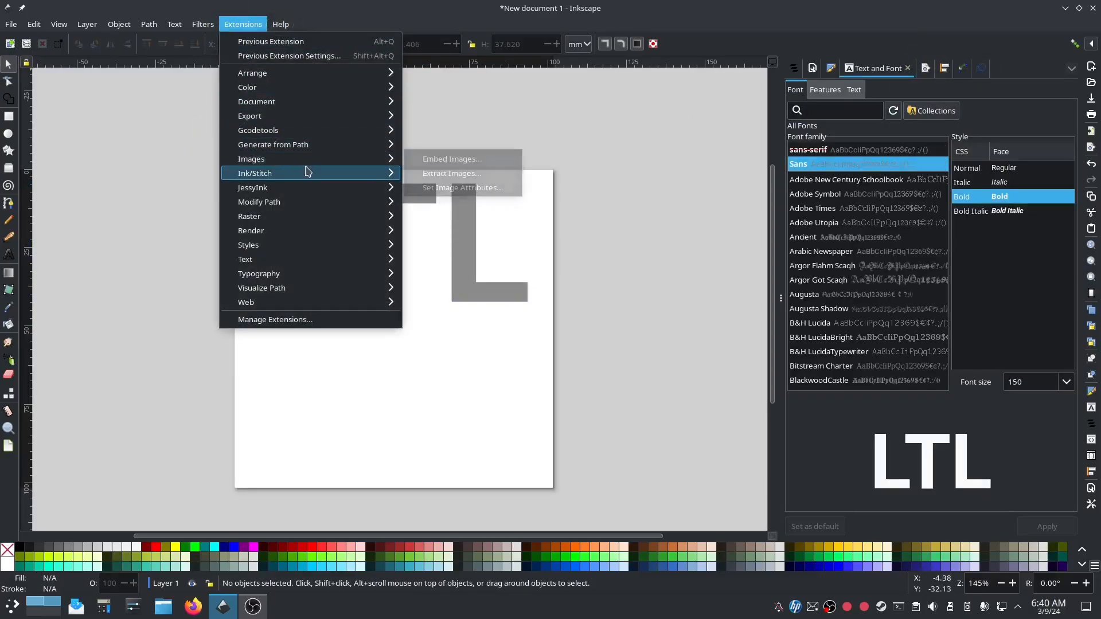
left_click(473, 278)
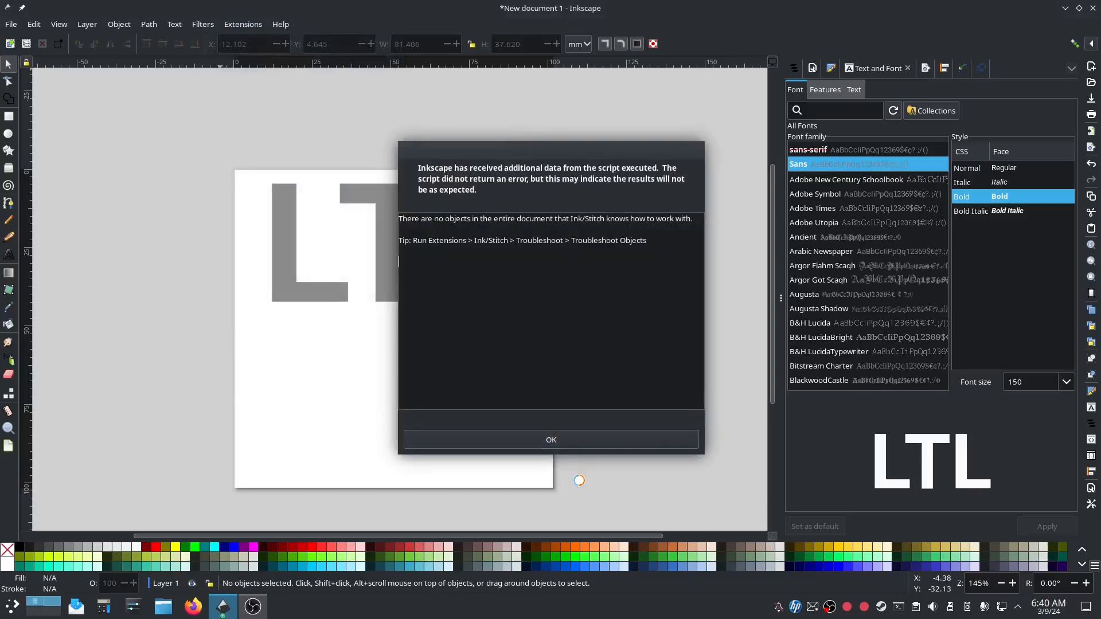
left_click(551, 439)
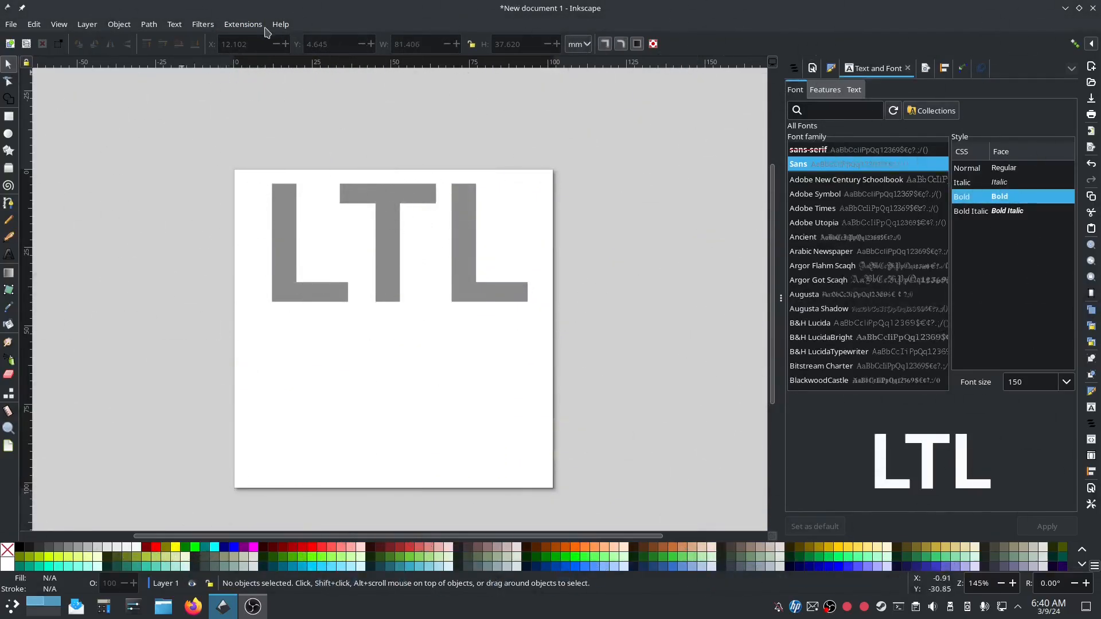
Start Ink/Stitch Lettering with nothing selected, look through the embroidery fonts and choose Dejavu Serif
left_click(255, 24)
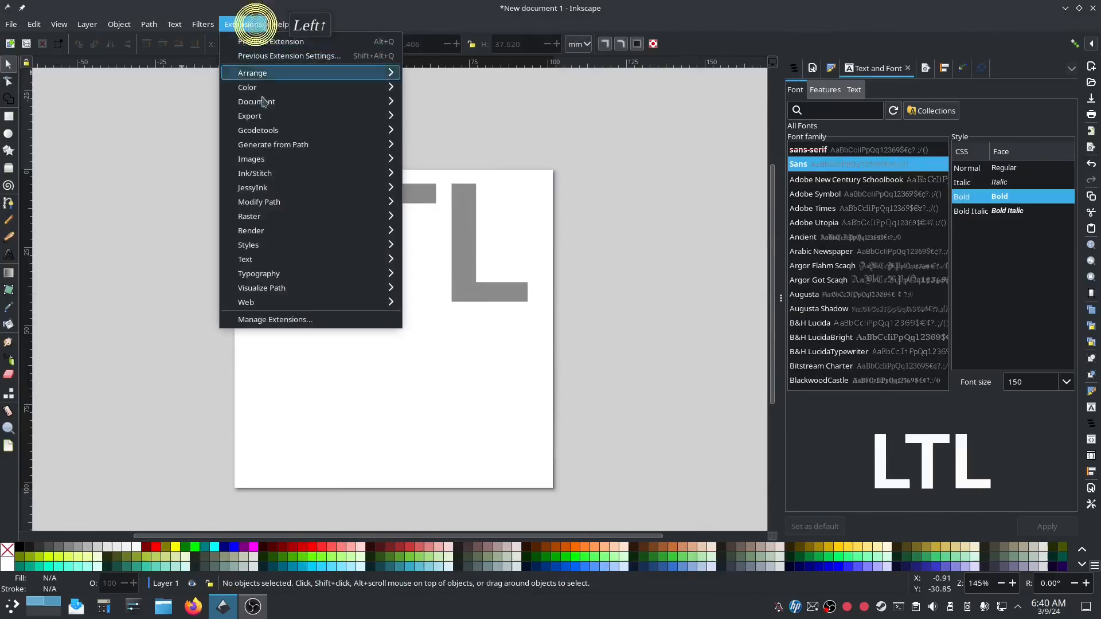
mouse_move(310, 173)
left_click(482, 247)
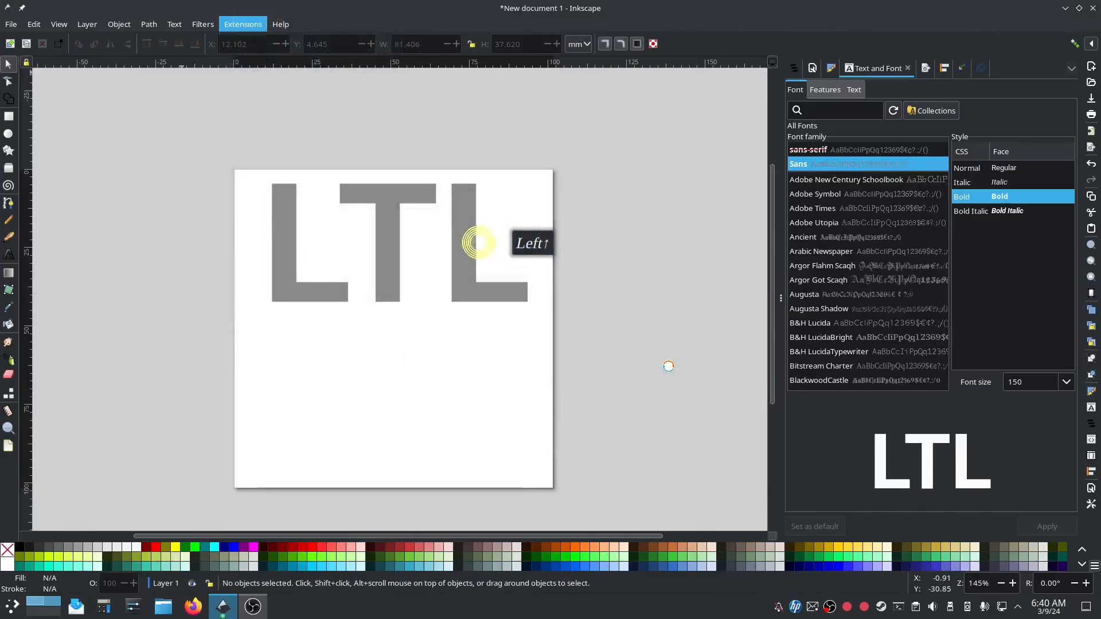
left_click_drag(544, 116, 197, 108)
left_click(174, 154)
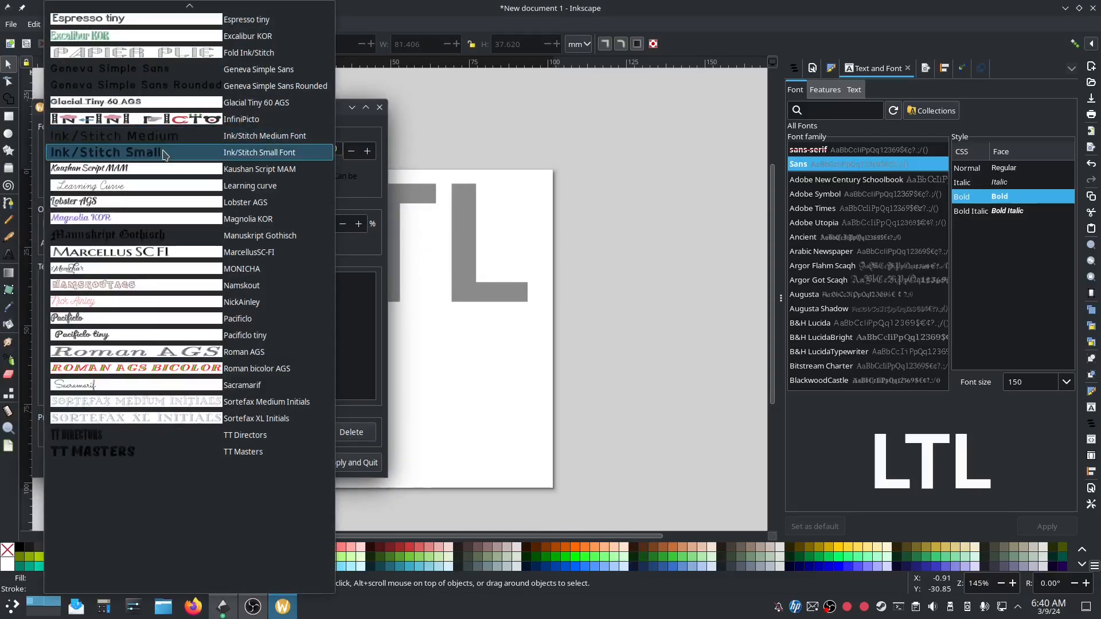
scroll(161, 235, "up", 3)
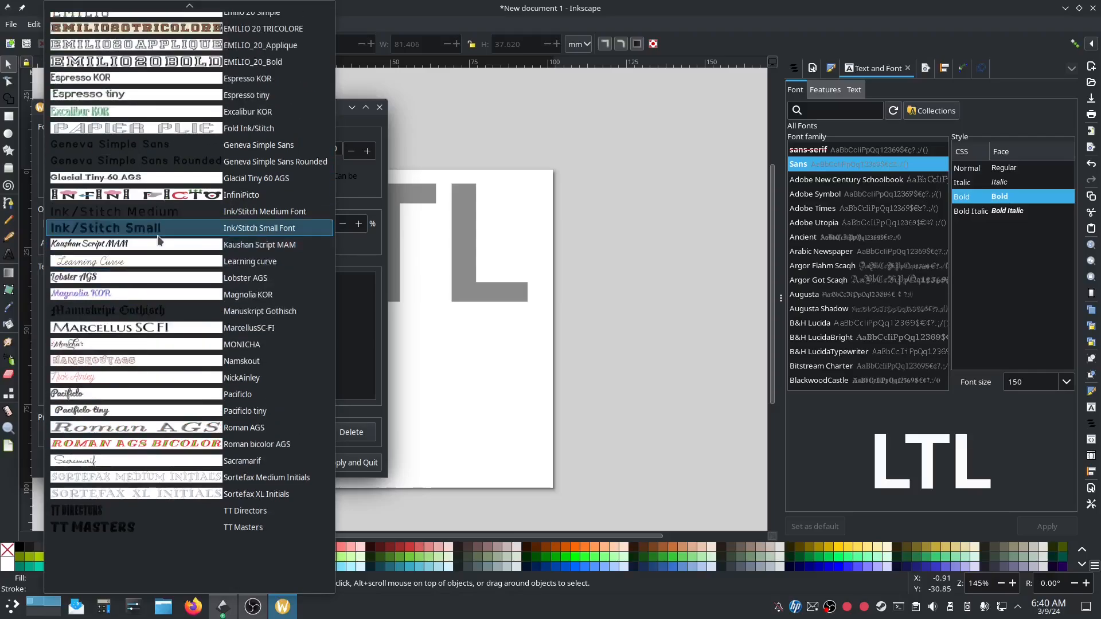
scroll(159, 239, "up", 4)
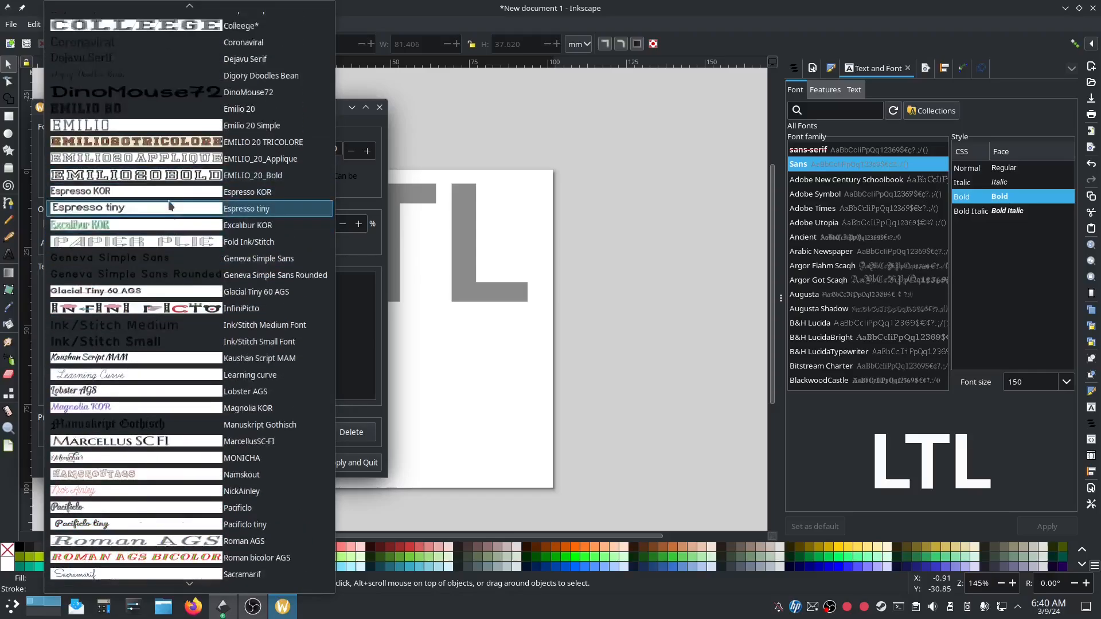
scroll(170, 205, "up", 3)
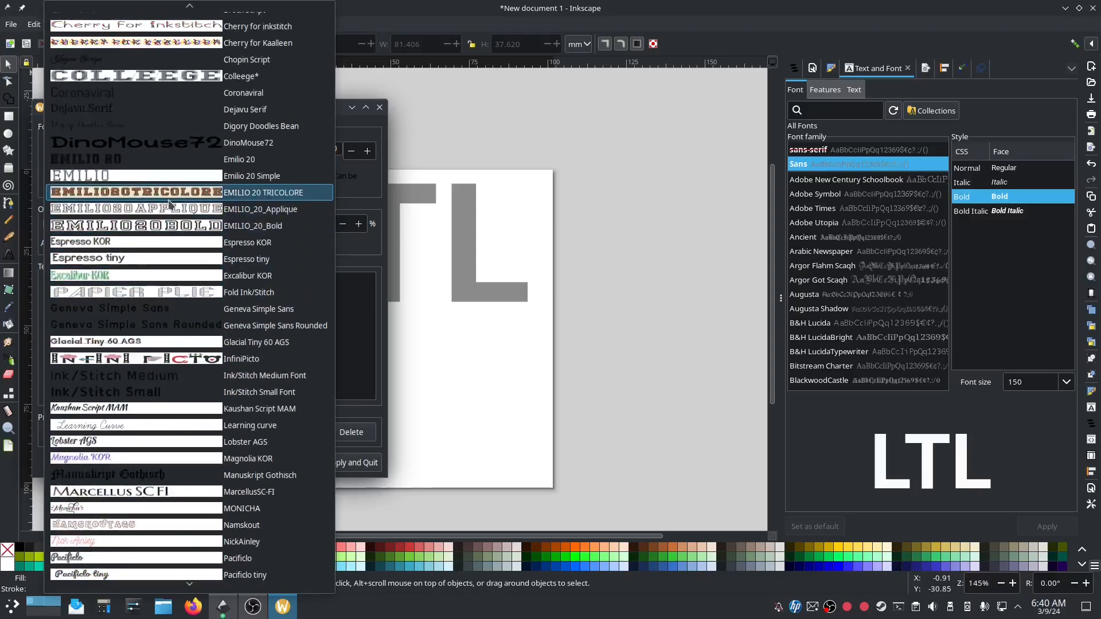
left_click(97, 109)
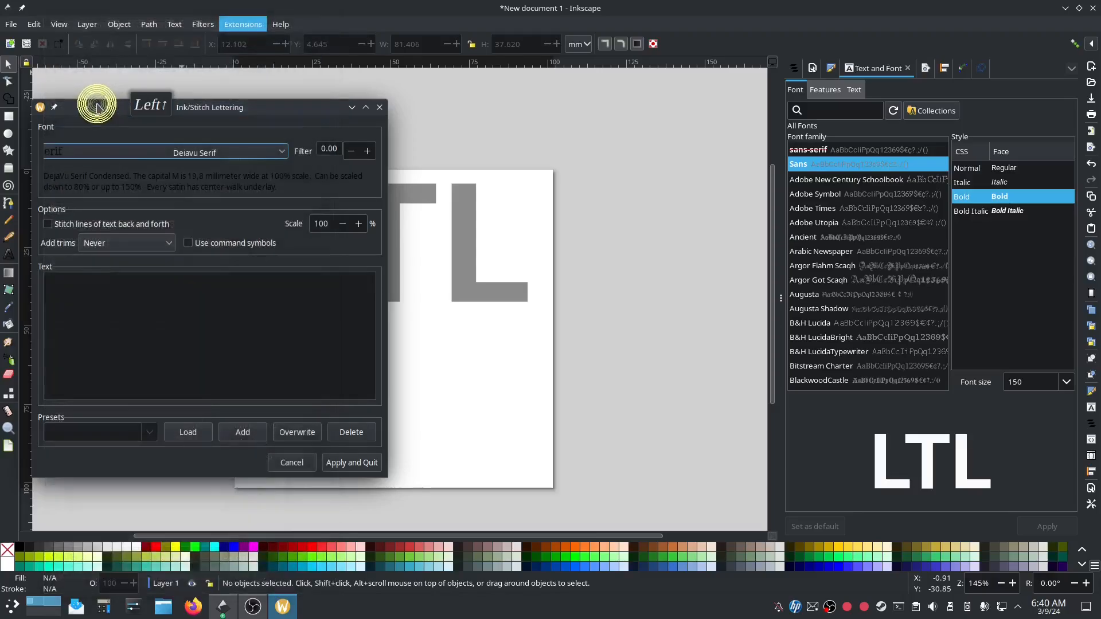
Enter LTL as the lettering text, preview its stitches and apply the lettering to the document
left_click(231, 288)
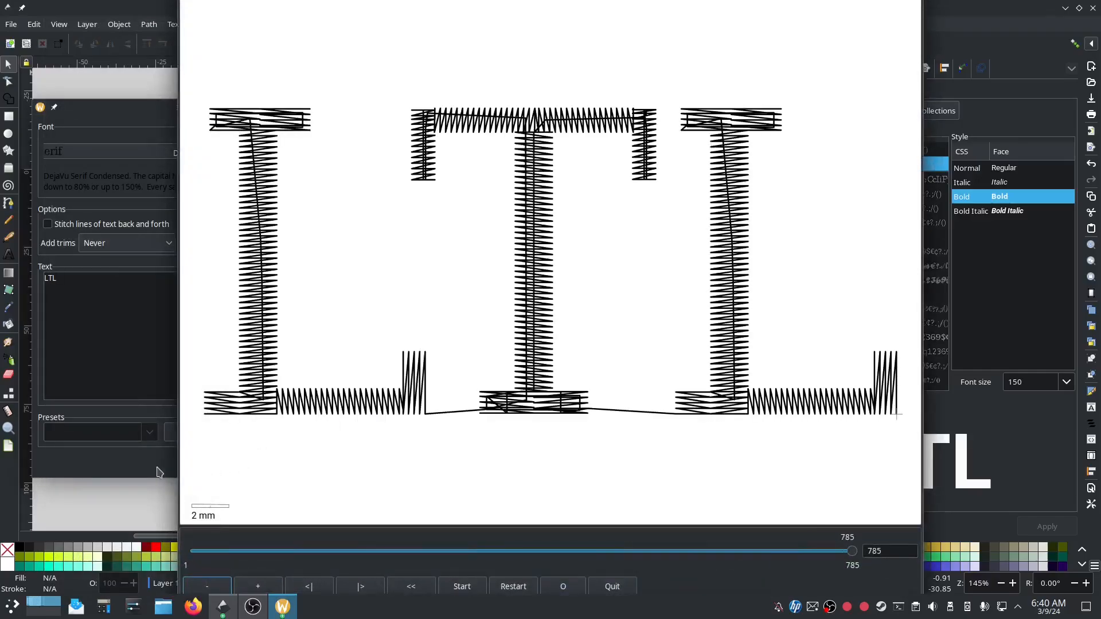
left_click(140, 458)
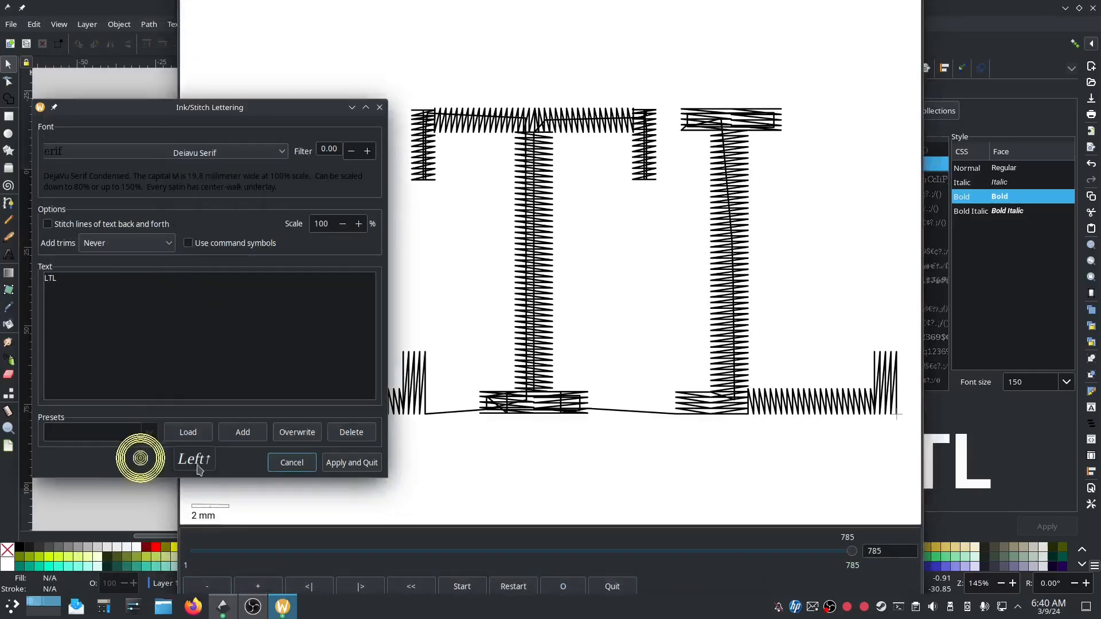
left_click(352, 461)
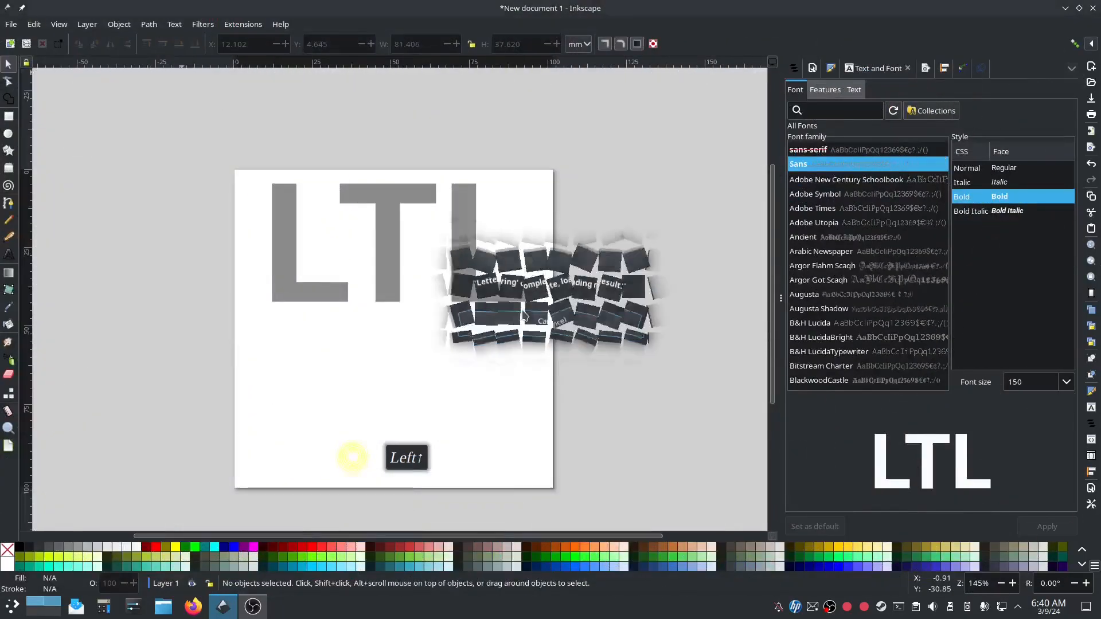
Move the embroidery lettering below the filled LTL text and enlarge it to about 87 mm wide and 44 mm high
left_click_drag(294, 136, 320, 342)
left_click_drag(379, 382, 538, 465)
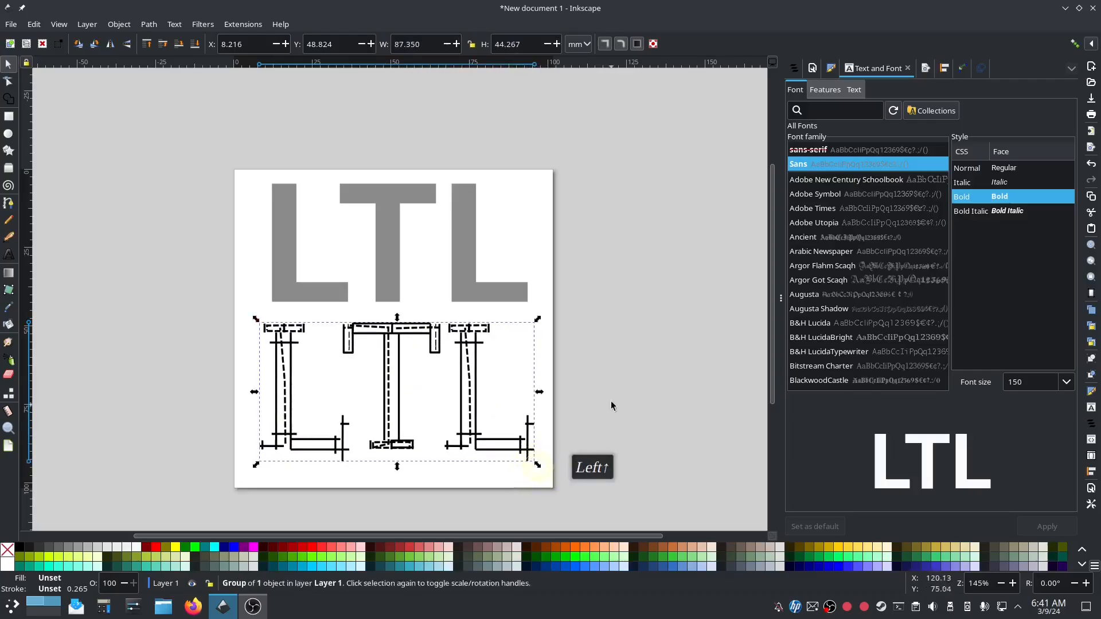
left_click(609, 394)
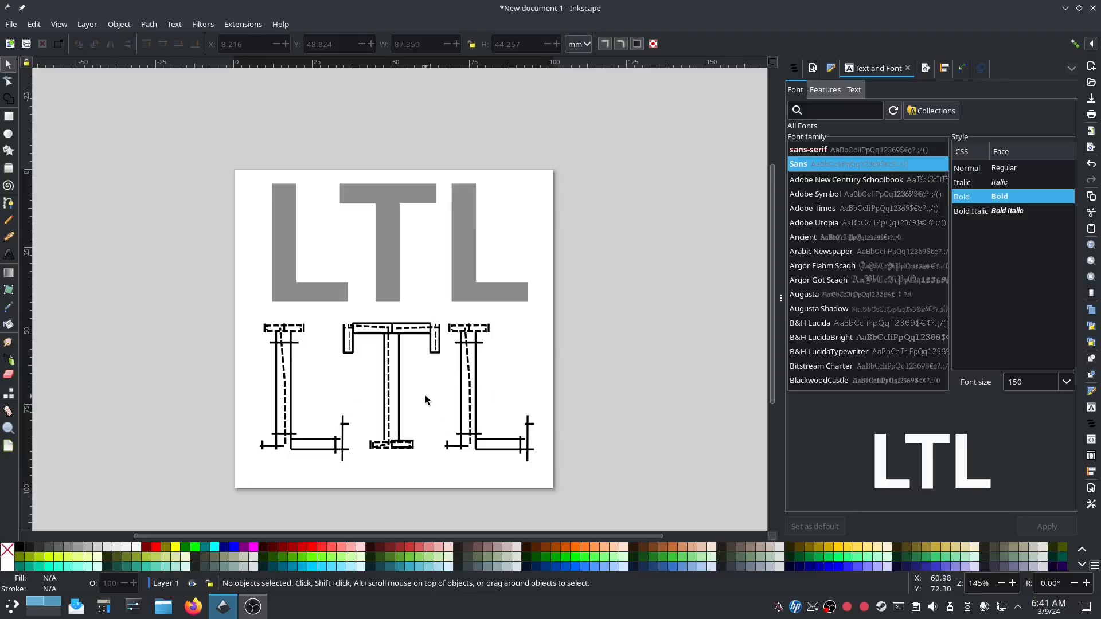
Select the filled LTL text above the embroidery lettering
left_click(472, 245)
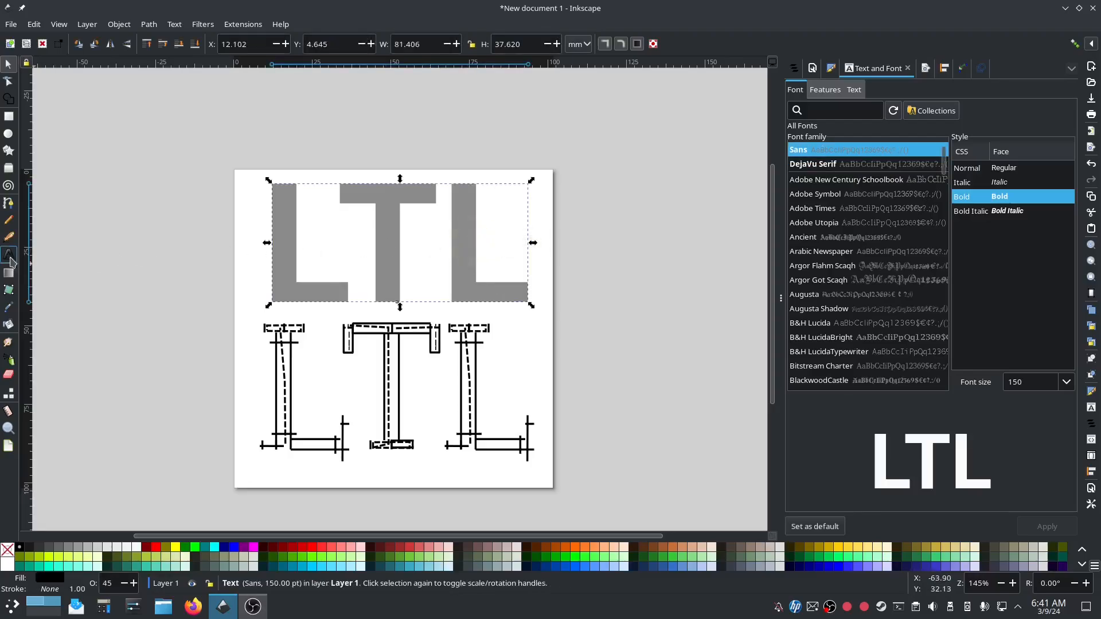